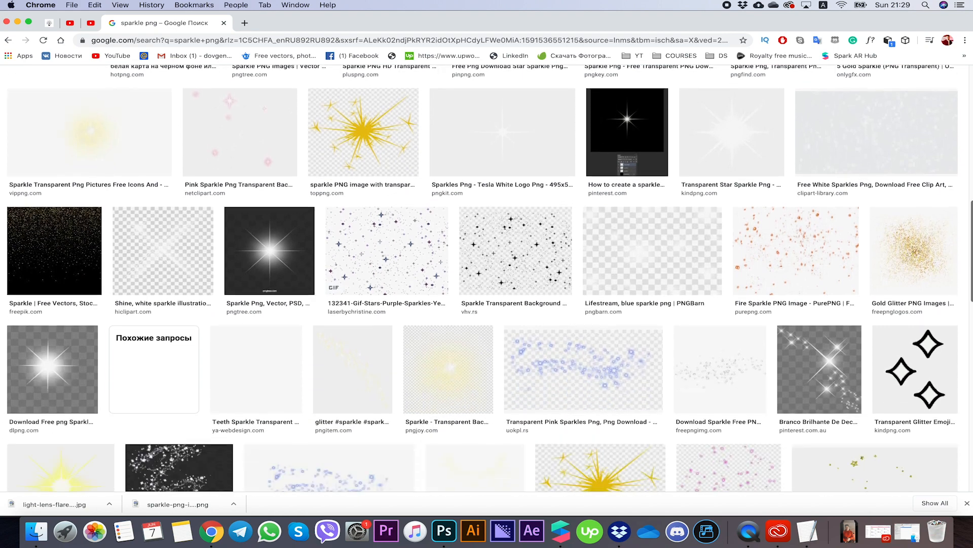
Step: Import star 1.png, star 2.png and star 3.jpg from the Particle System folder into the project's assets
scroll(968, 144, "up", 10)
scroll(967, 143, "up", 15)
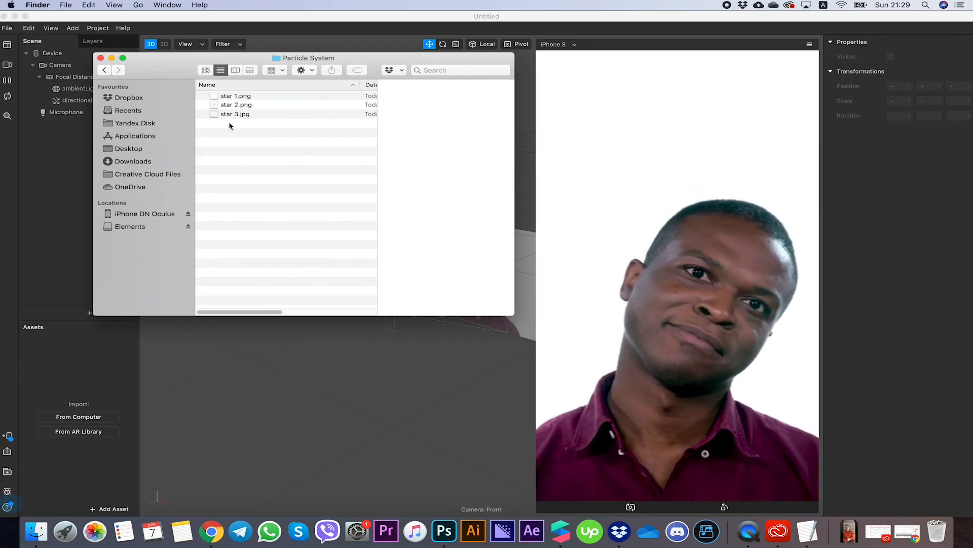
left_click_drag(228, 124, 221, 94)
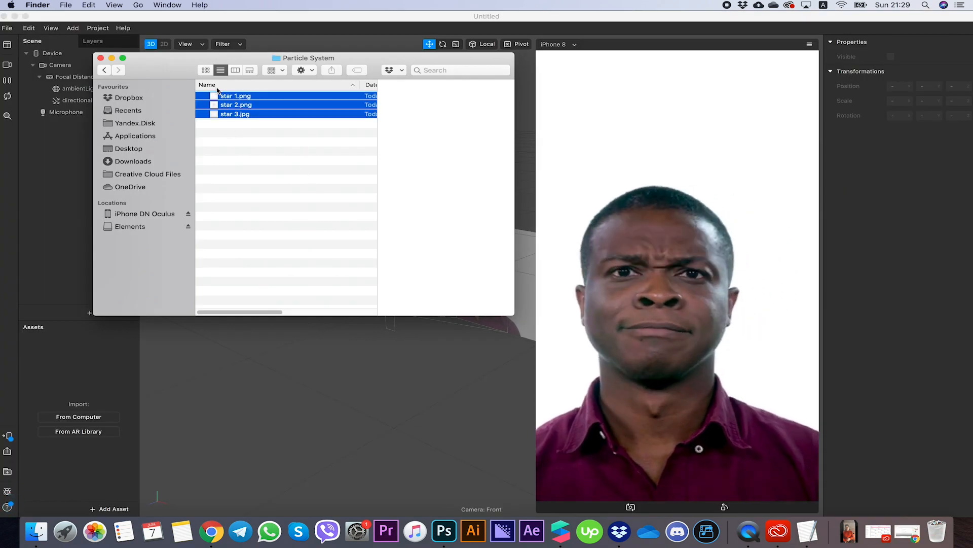
left_click(247, 167)
left_click_drag(159, 60, 267, 90)
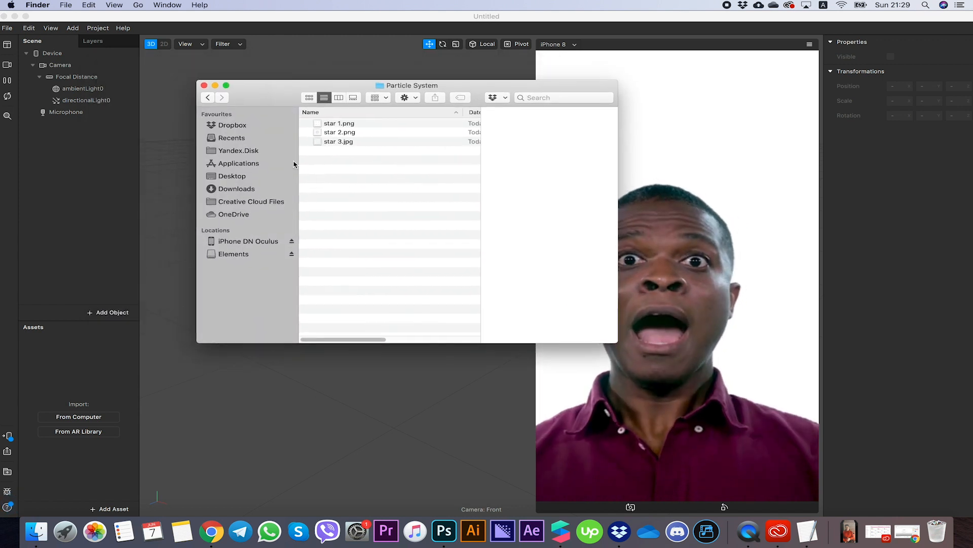
left_click_drag(349, 214, 101, 374)
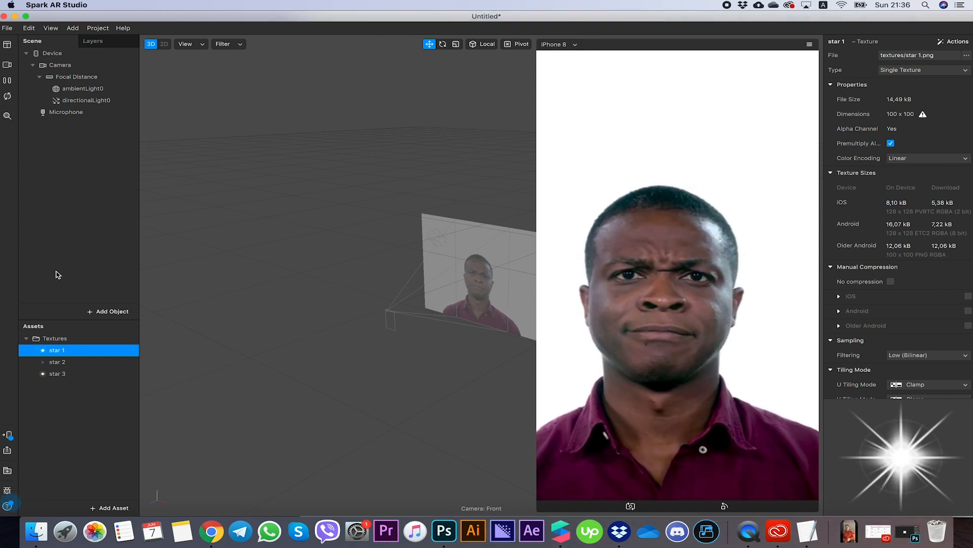
Step: Add a face tracker to the scene and nest a null object under it
left_click(87, 312)
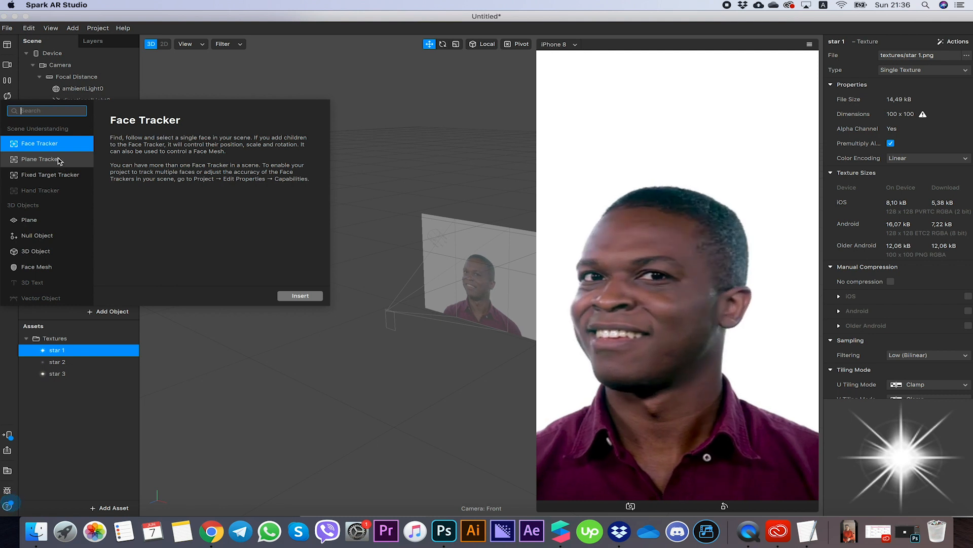
left_click(301, 296)
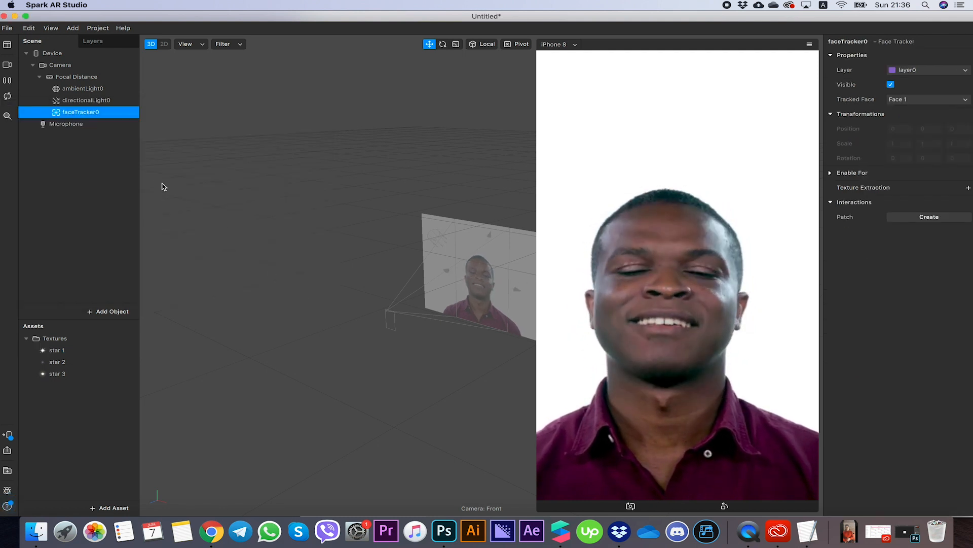
right_click(71, 113)
mouse_move(89, 121)
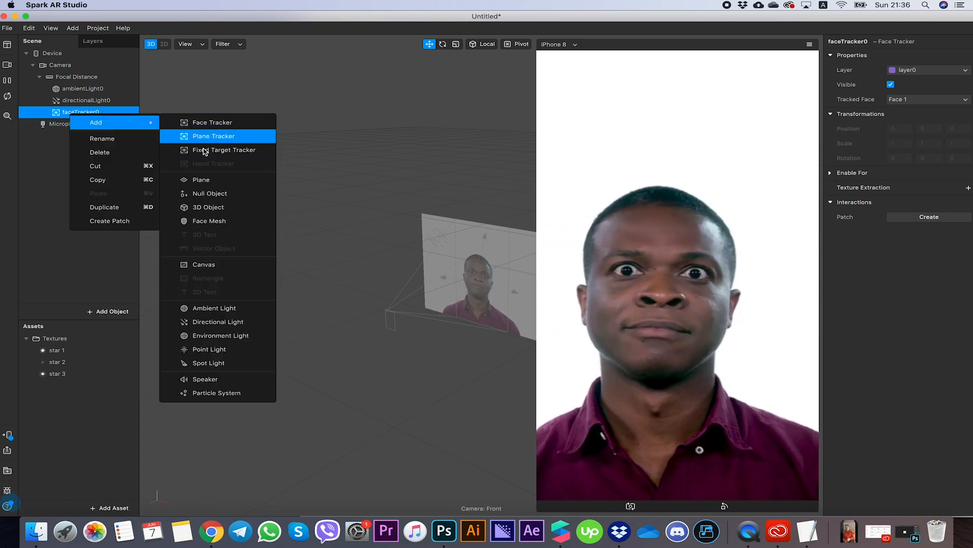
left_click(201, 197)
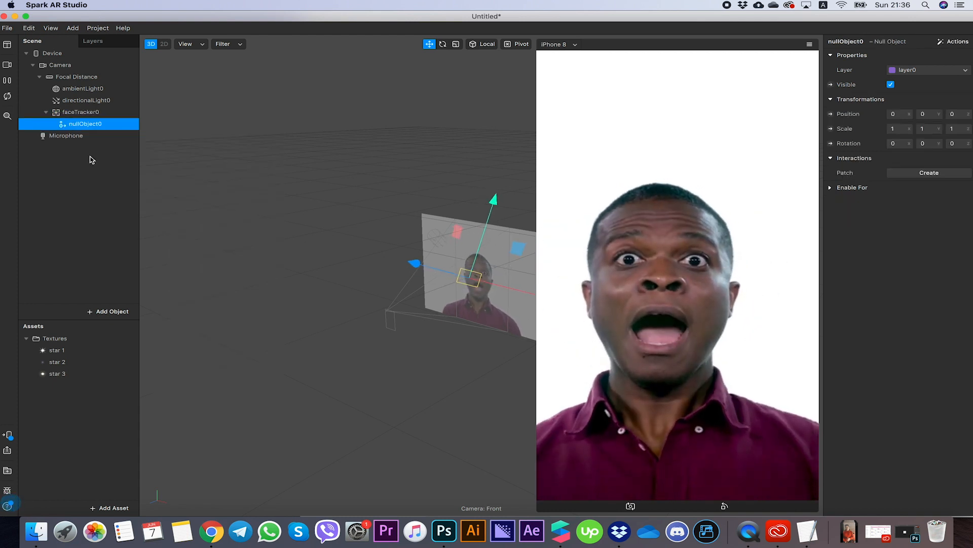
Step: Add a particle system as a child of the null object
right_click(74, 127)
mouse_move(97, 134)
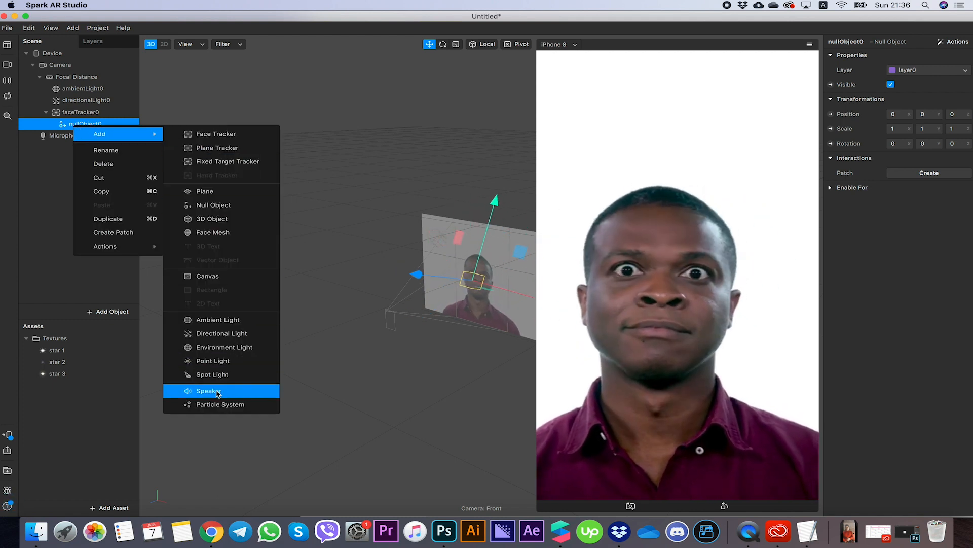
left_click(220, 405)
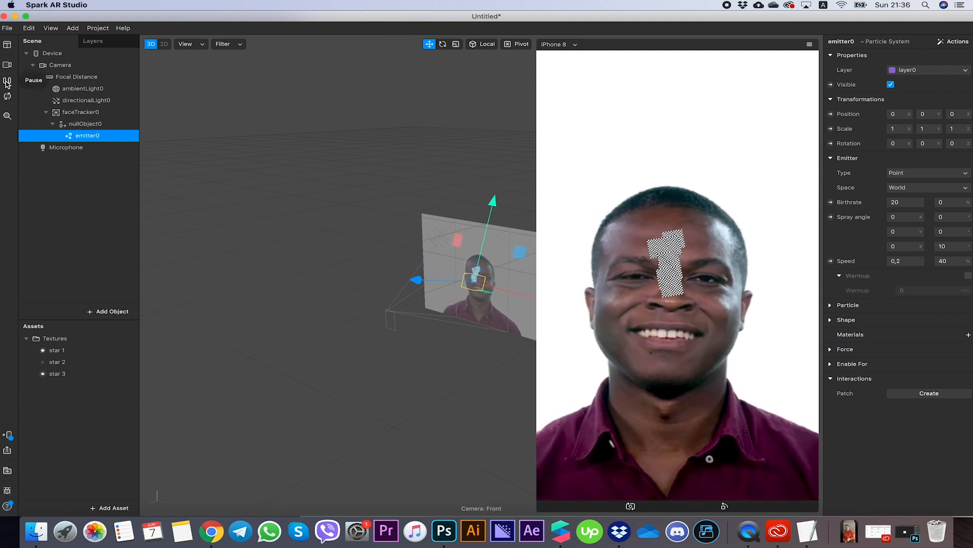
Step: Rename the null object as Left and its particle system as Star_1
double_click(82, 126)
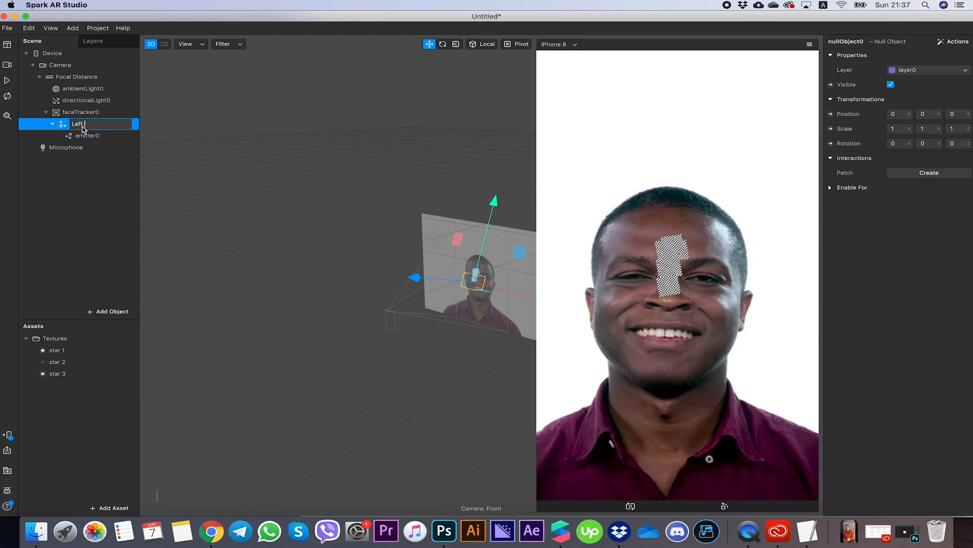
double_click(89, 136)
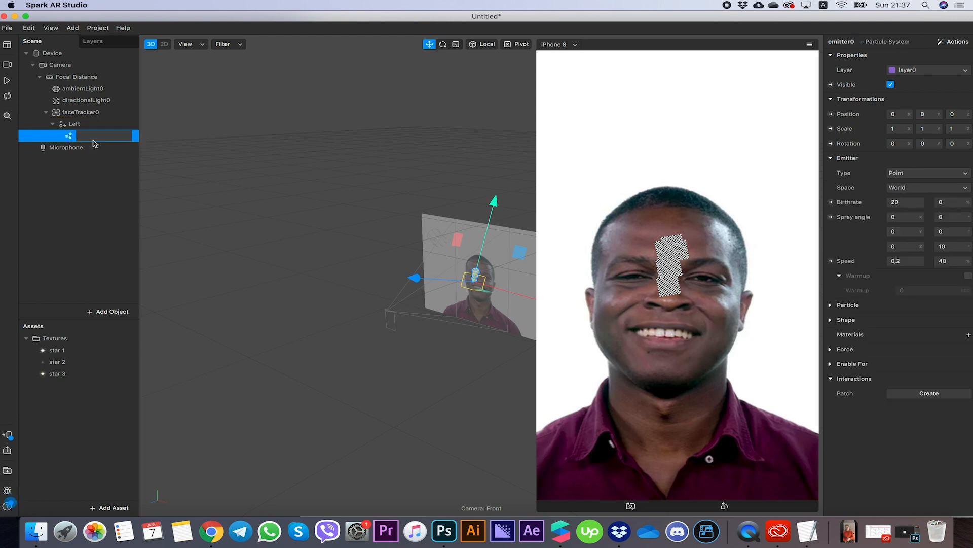
type("Star_1")
key("Return")
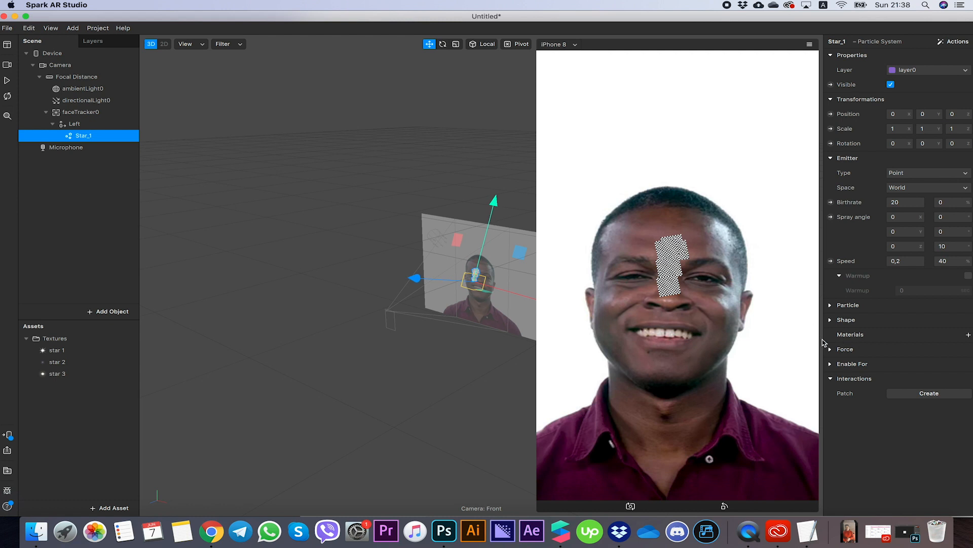
Step: Create a new material for Star_1 and give it the Flat shader with the star 1 texture
left_click(969, 335)
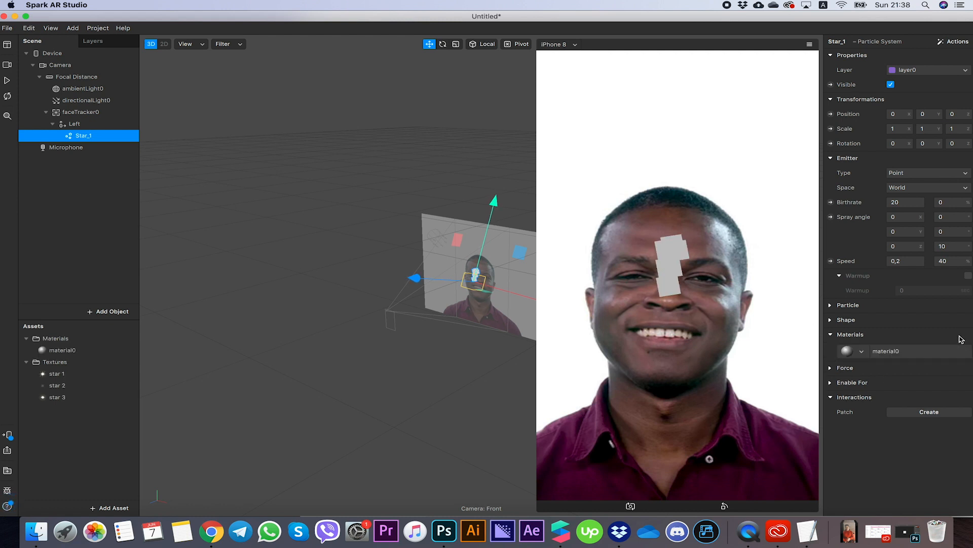
left_click(52, 353)
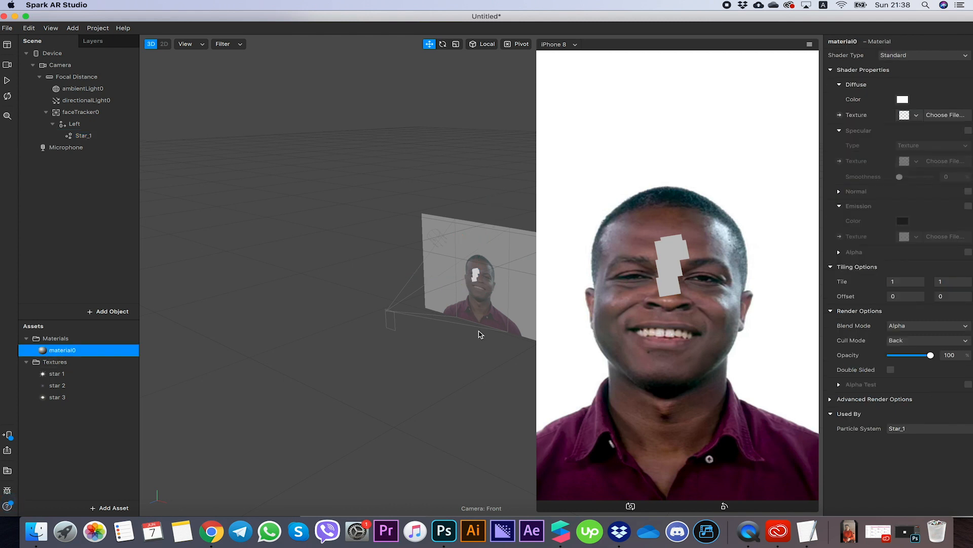
left_click(902, 57)
left_click(902, 57)
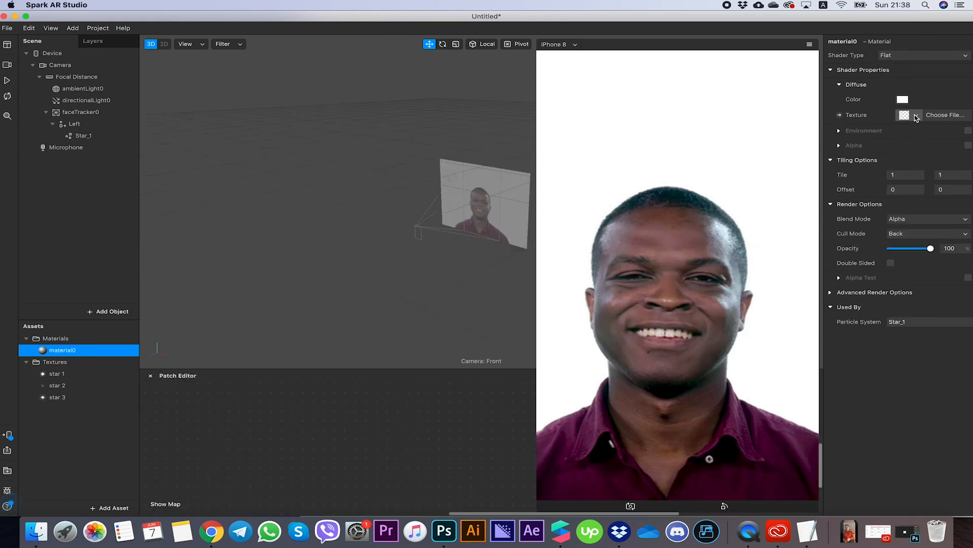
left_click(917, 115)
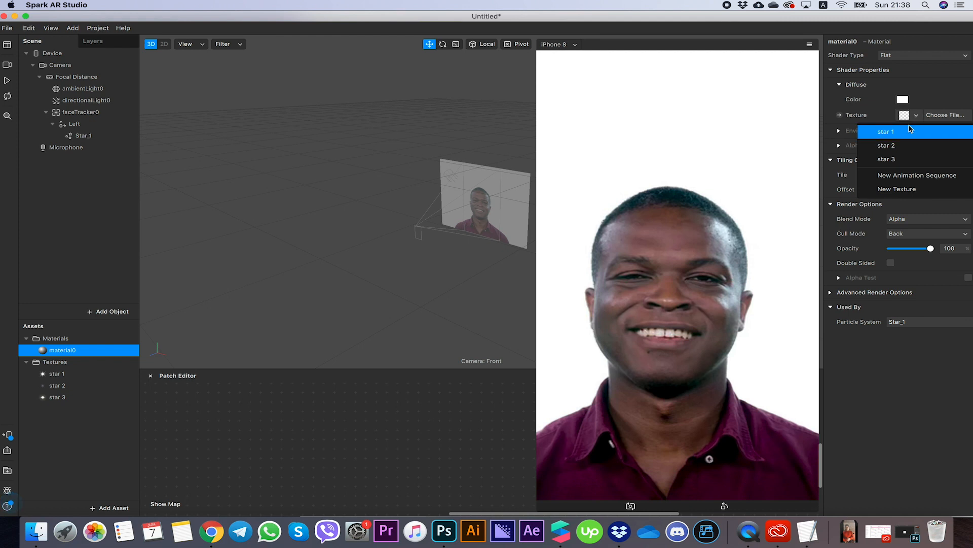
left_click(887, 134)
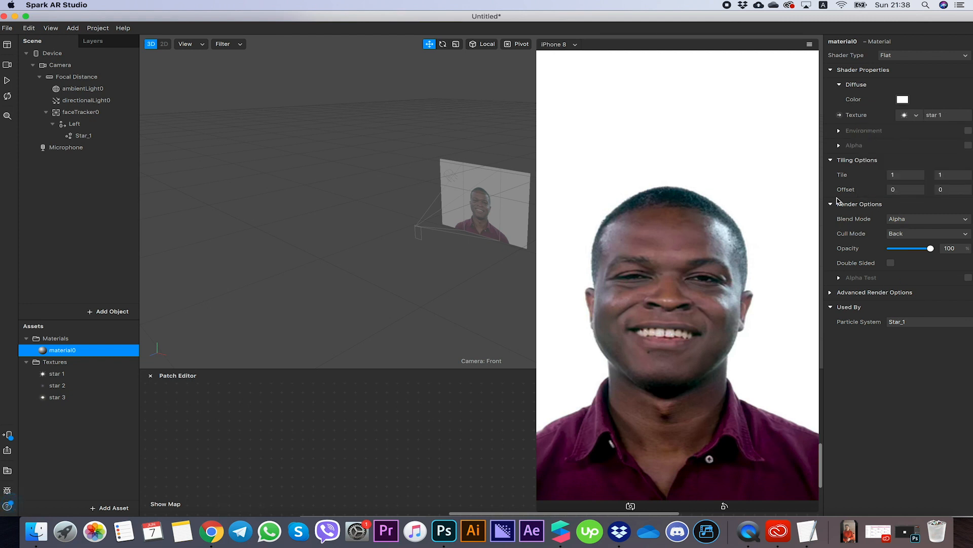
Step: Set the star material's blend mode to Add and turn off Use Depth Test in its advanced render options
left_click(909, 220)
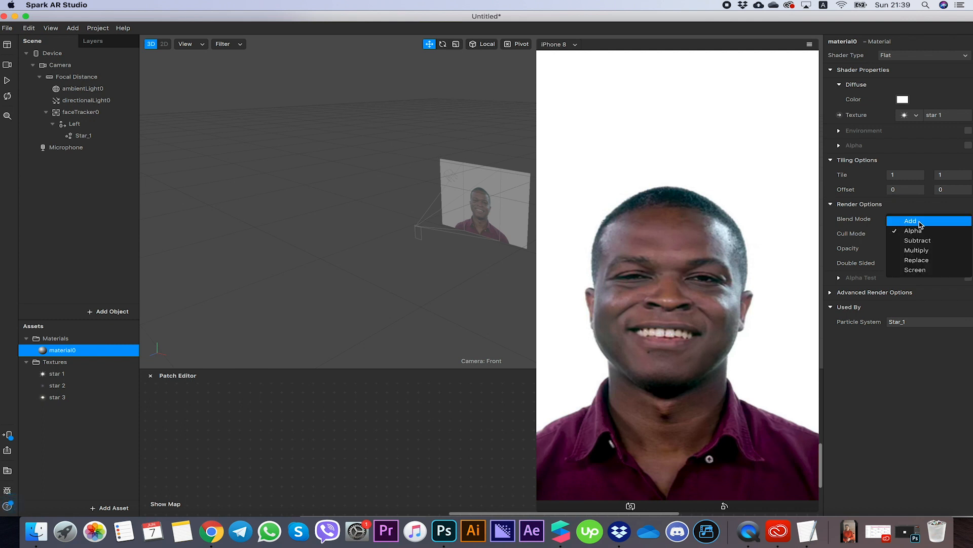
left_click(919, 222)
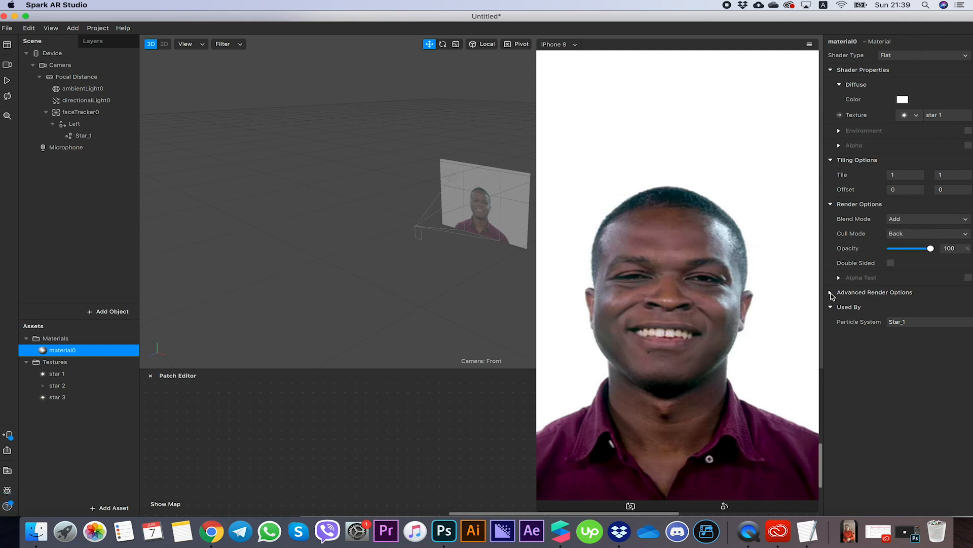
left_click(831, 293)
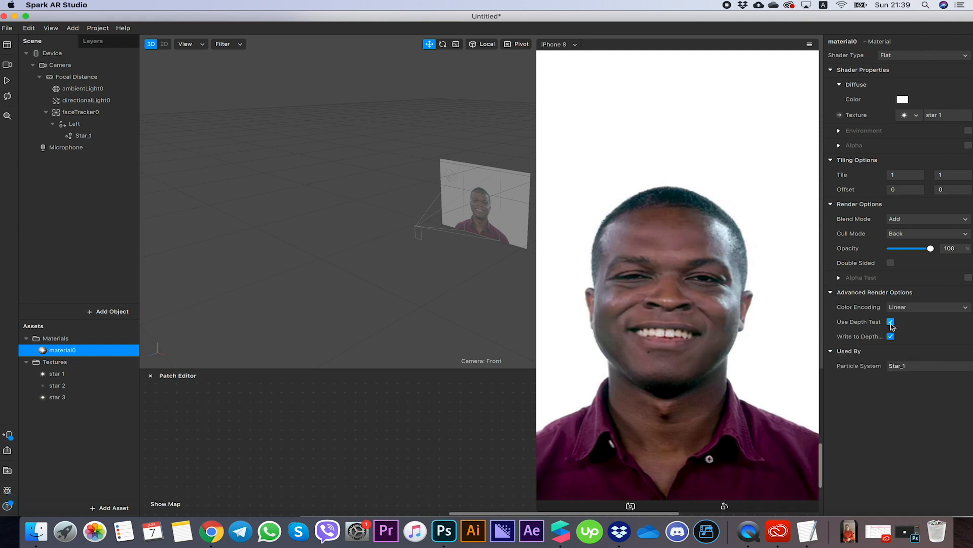
left_click(891, 322)
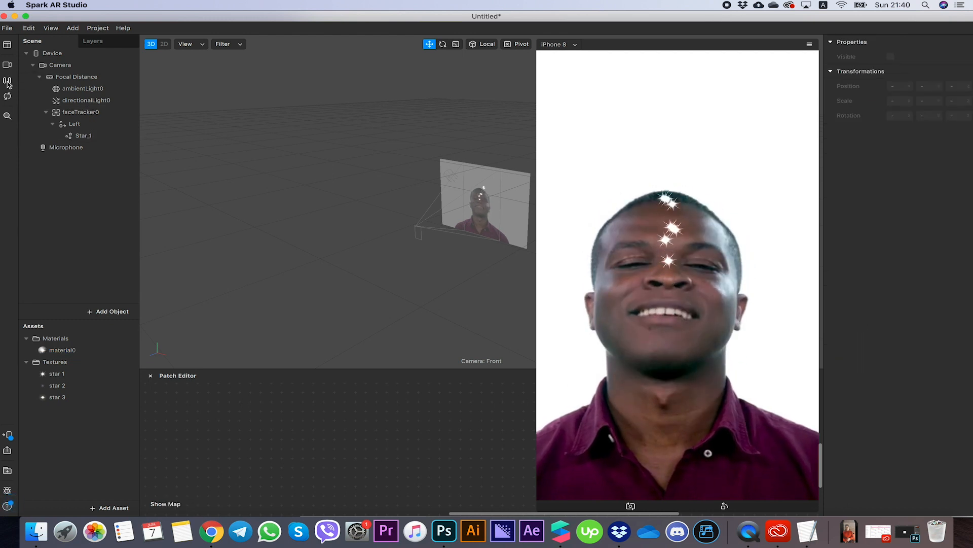
Step: Pause the preview video and raise the project's compression quality to the maximum
left_click(7, 81)
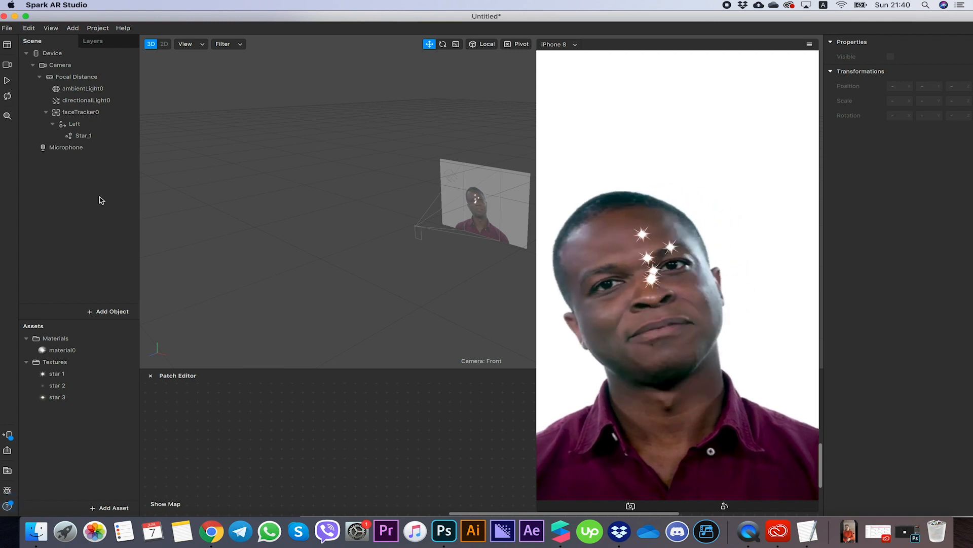
left_click(94, 29)
left_click(120, 42)
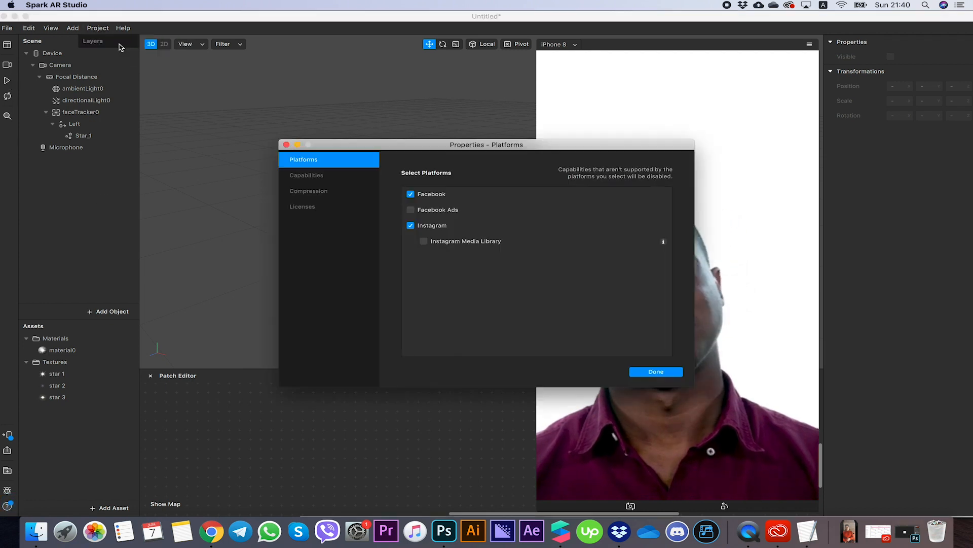
left_click(309, 193)
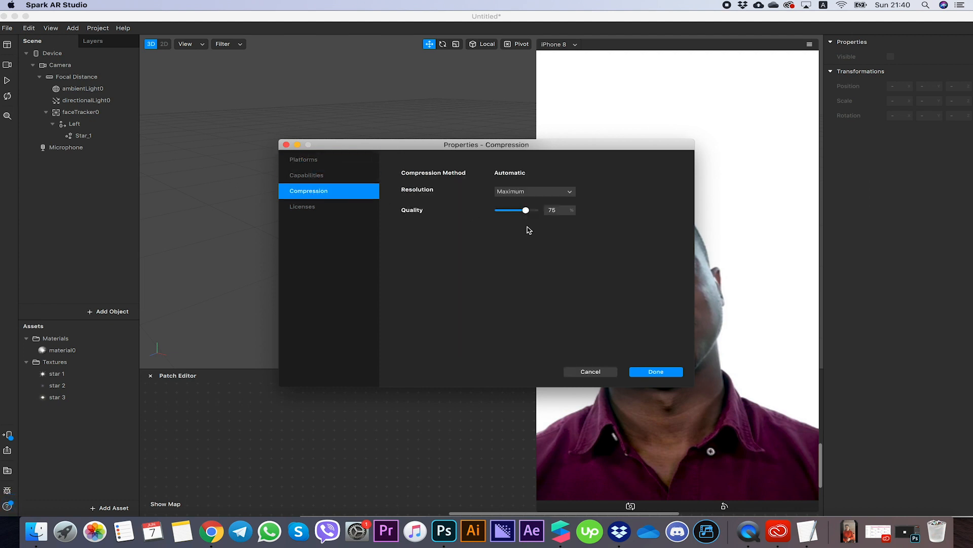
left_click_drag(526, 217, 570, 216)
left_click(652, 372)
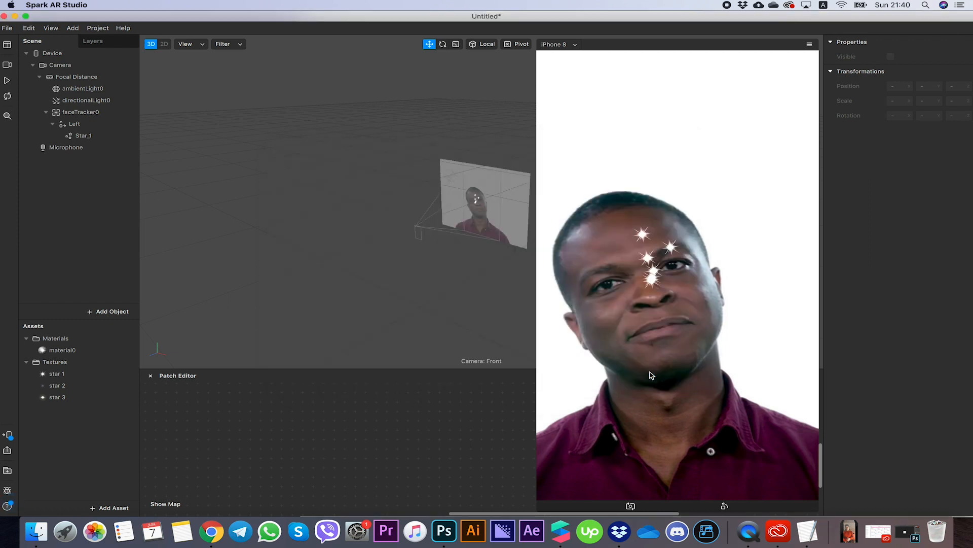
Step: Set the Star_1 emitter's birthrate to 15 and resume the preview video
left_click(80, 136)
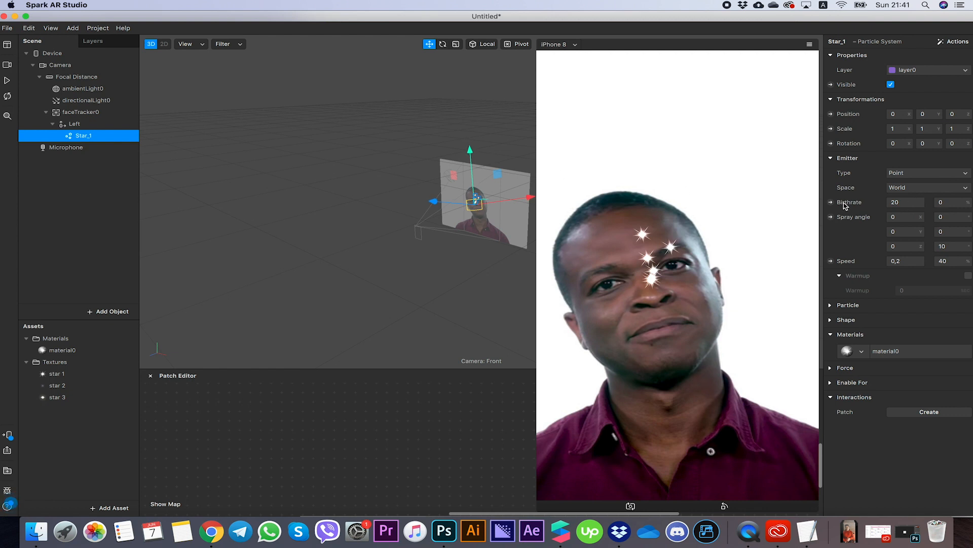
left_click(913, 202)
left_click(7, 80)
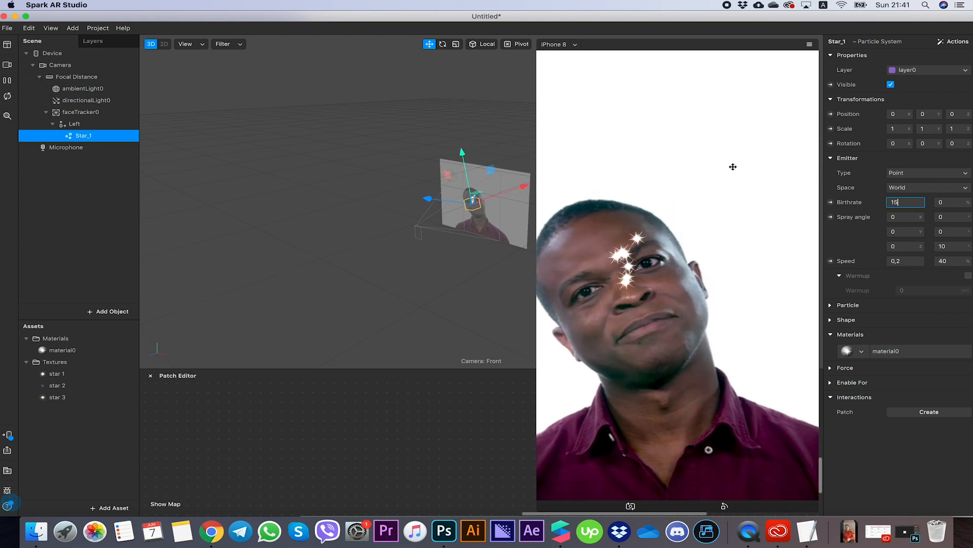
Step: Try birthrates of 10, 1 and 14 on the Star_1 emitter to compare the particle density
left_click_drag(905, 202, 866, 206)
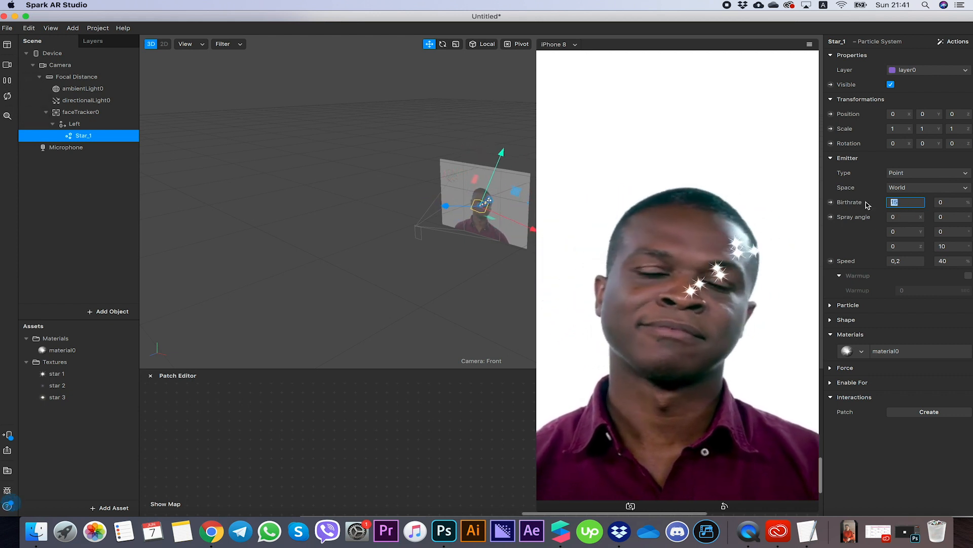
type("10")
key("Return")
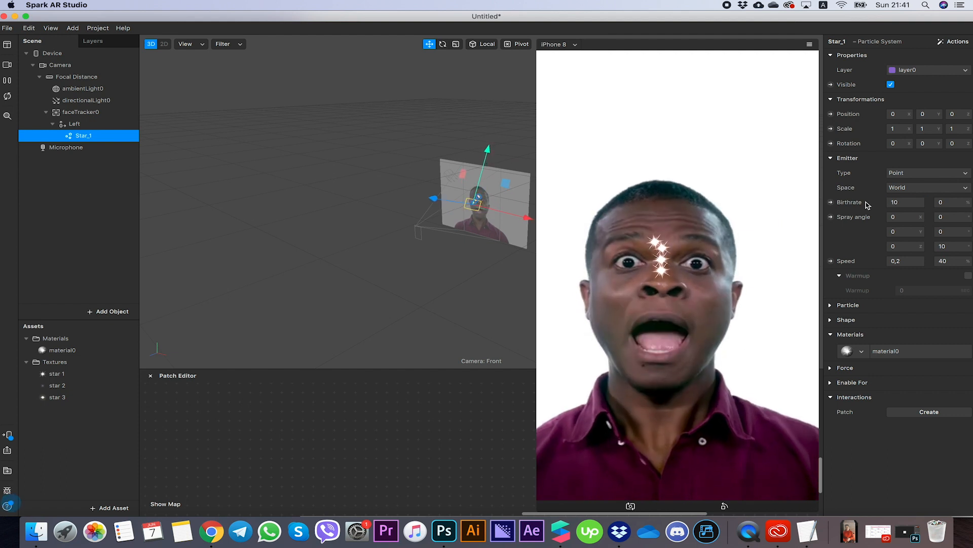
left_click_drag(909, 203, 862, 206)
type("1")
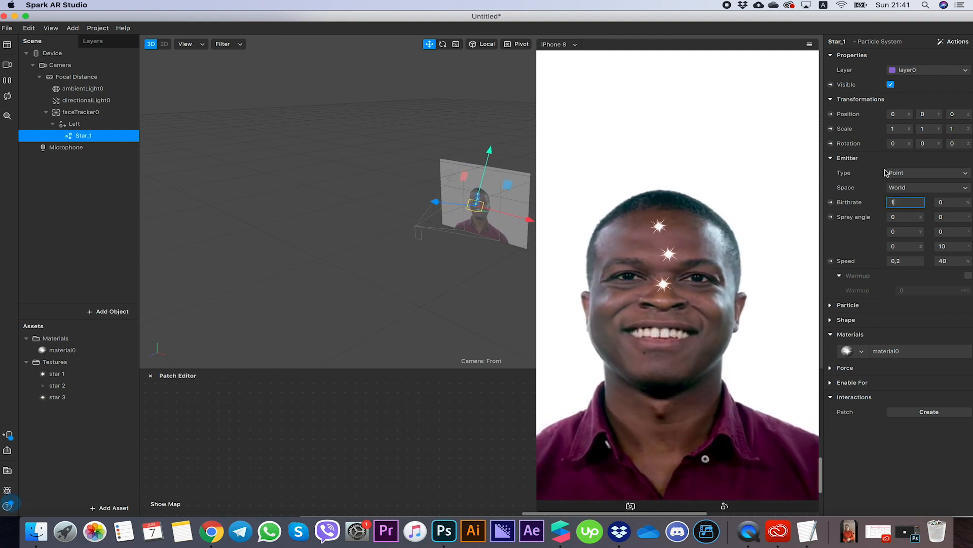
key("Return")
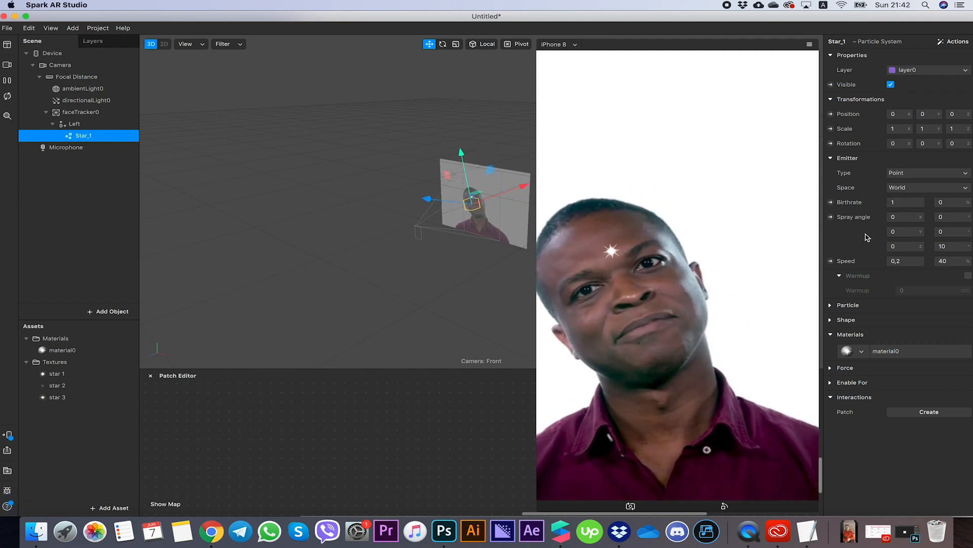
left_click_drag(895, 203, 871, 205)
type("14")
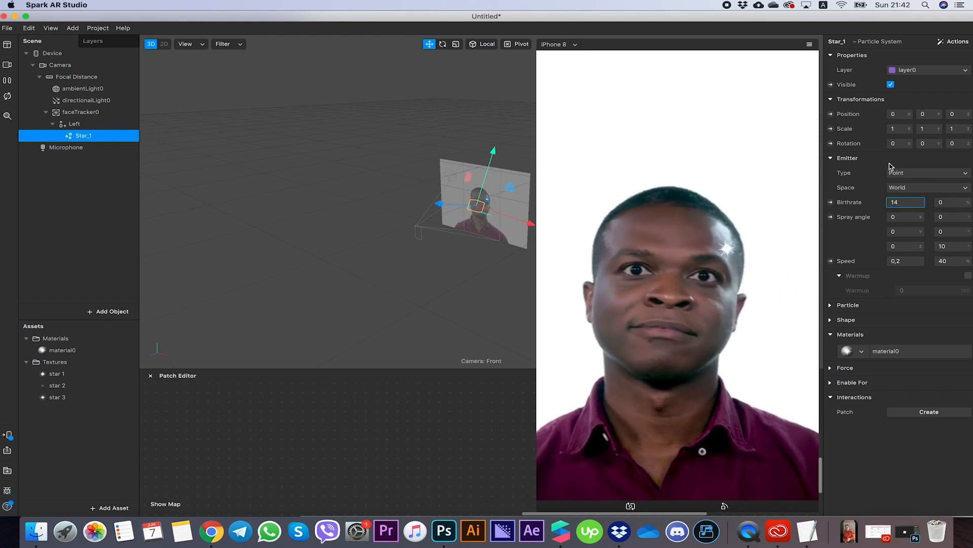
key("Return")
Step: Set the Star_1 emitter's birthrate back to 15
left_click_drag(905, 202, 838, 208)
type("15")
key("Return")
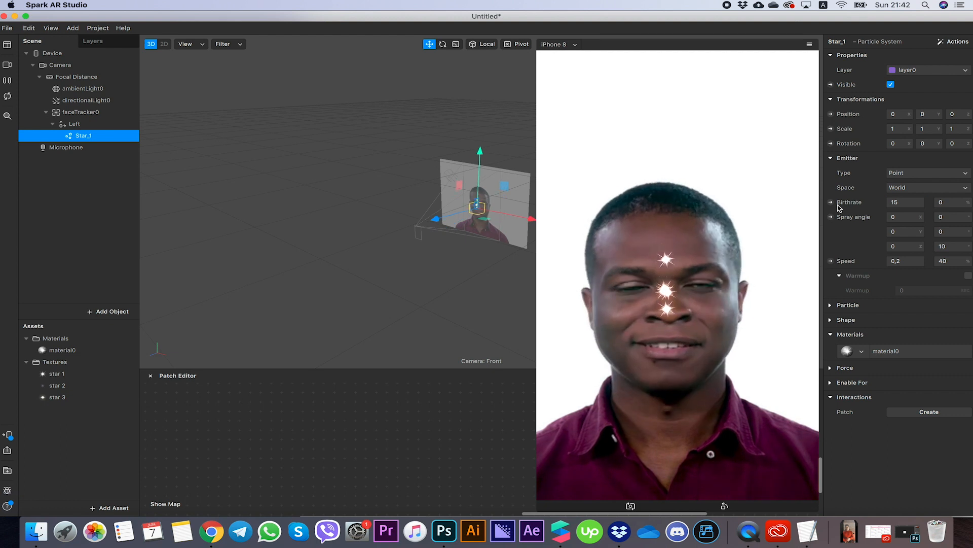
Step: Set the Star_1 emitter's X and Y spray angles to -90 with a spread of 45, and its speed to 0.1
left_click(903, 217)
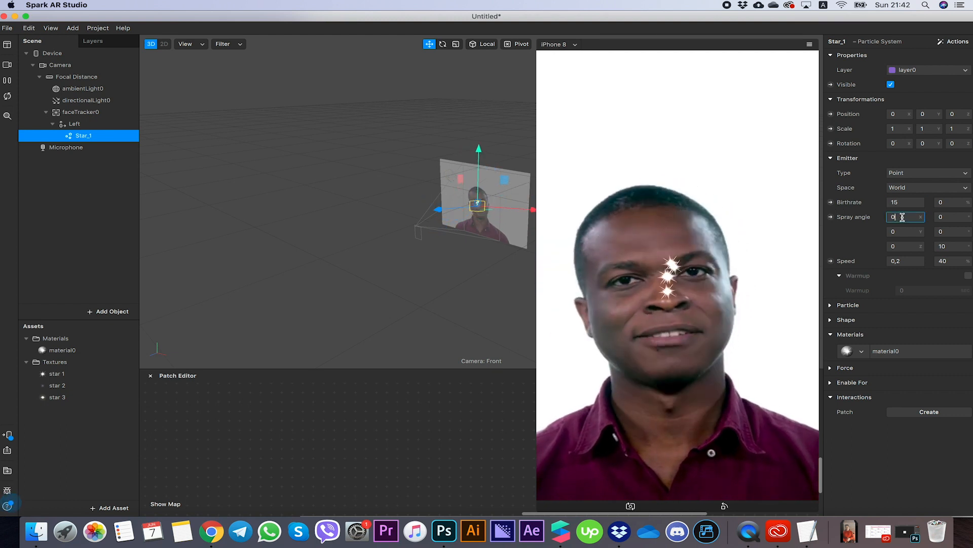
type("-90")
key("Return")
left_click_drag(949, 217, 927, 219)
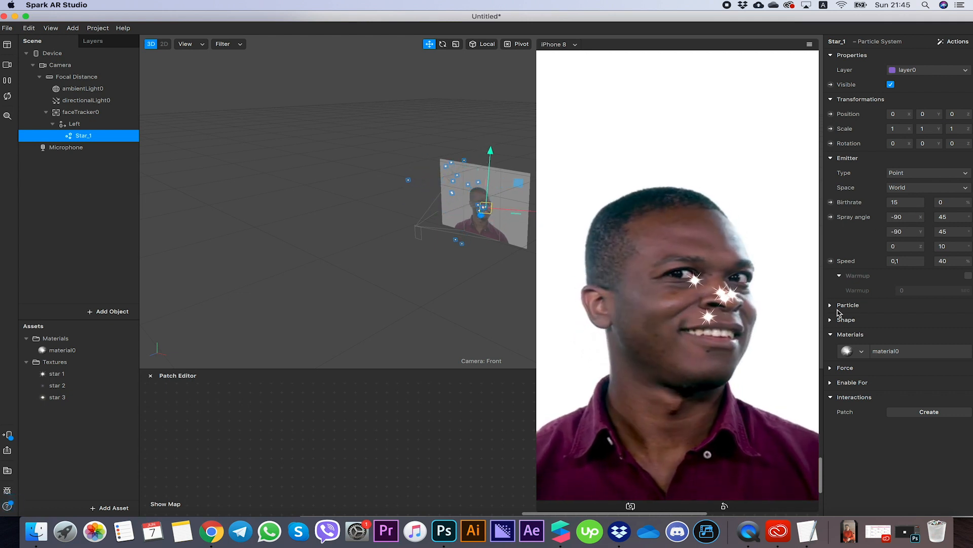
Step: Set the Star_1 particles' lifespan to 3 seconds and their spin to 360
left_click(831, 306)
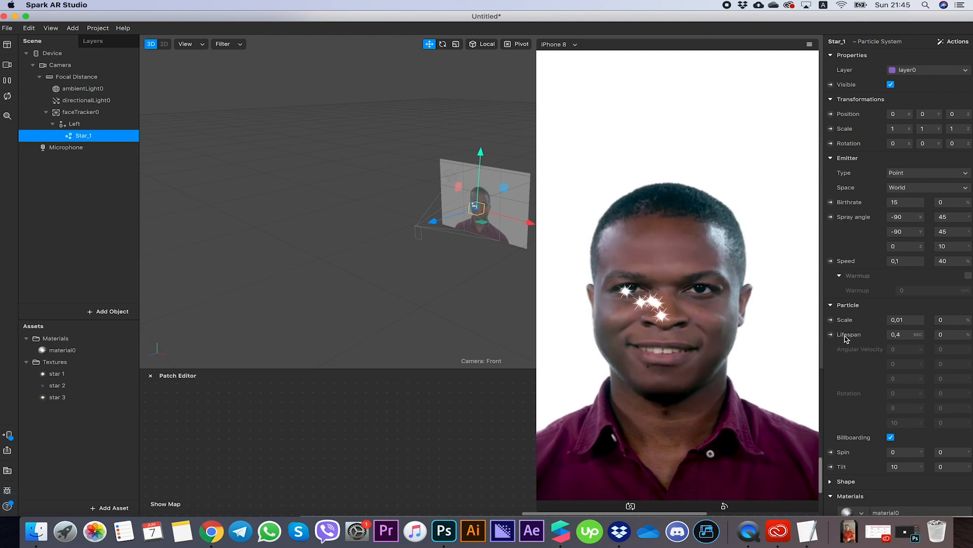
left_click(903, 335)
type("3")
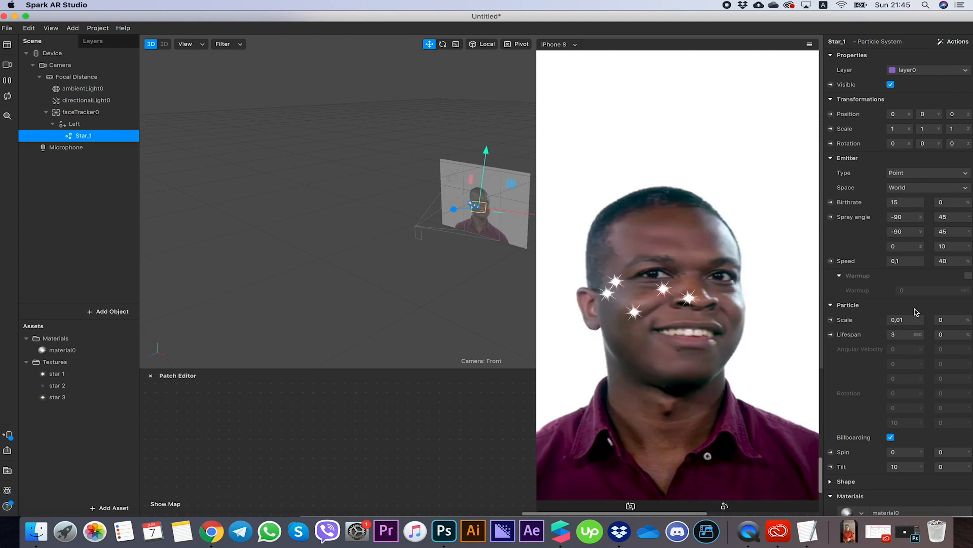
scroll(908, 355, "down", 3)
left_click(897, 387)
type("360")
key("Return")
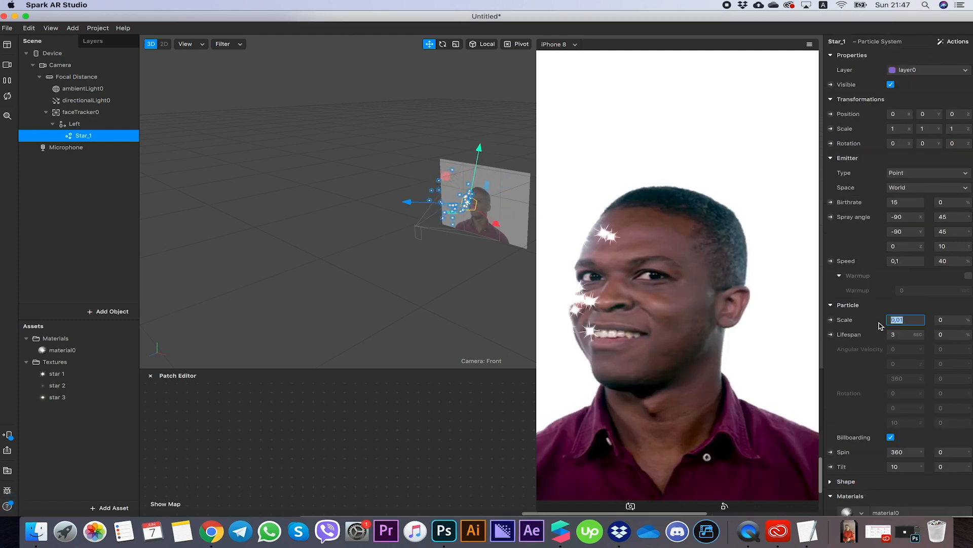
Step: Try a particle scale of 0.02 on the Star_1 emitter
left_click(905, 320)
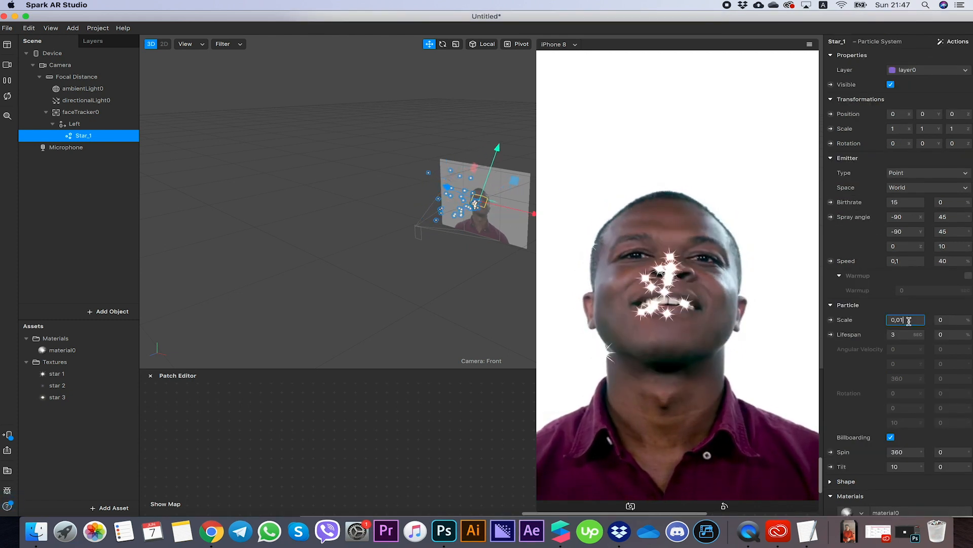
type("2")
key("Return")
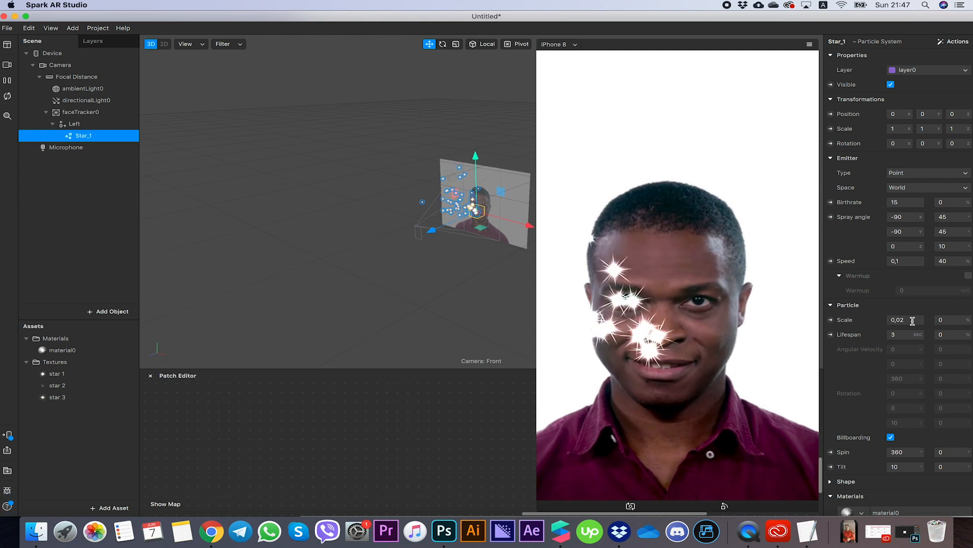
Step: Set the Star_1 emitter's particle scale to 0.009
left_click(902, 320)
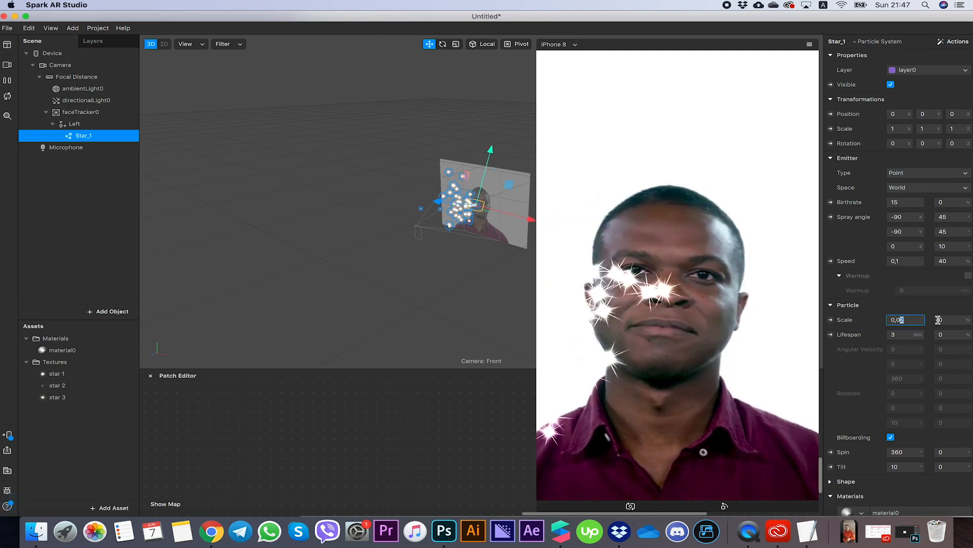
type("1")
key("Return")
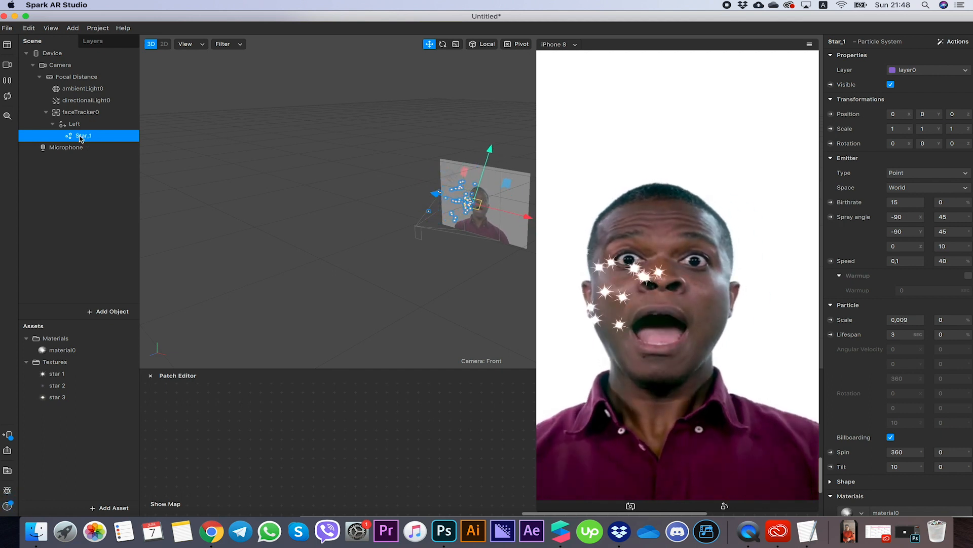
Step: Duplicate the Star_1 emitter as Star_2 and set the copy's birthrate to 10
right_click(81, 138)
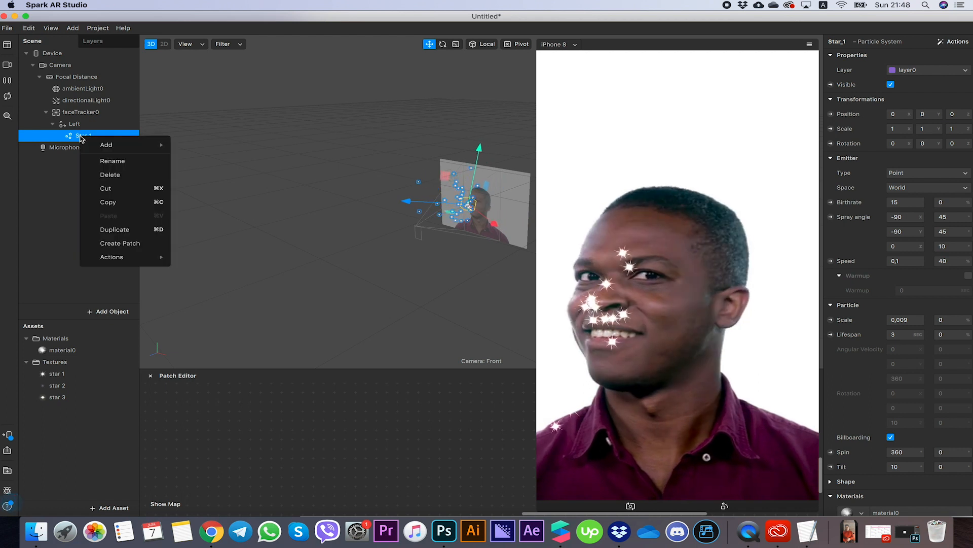
left_click(114, 234)
left_click(84, 147)
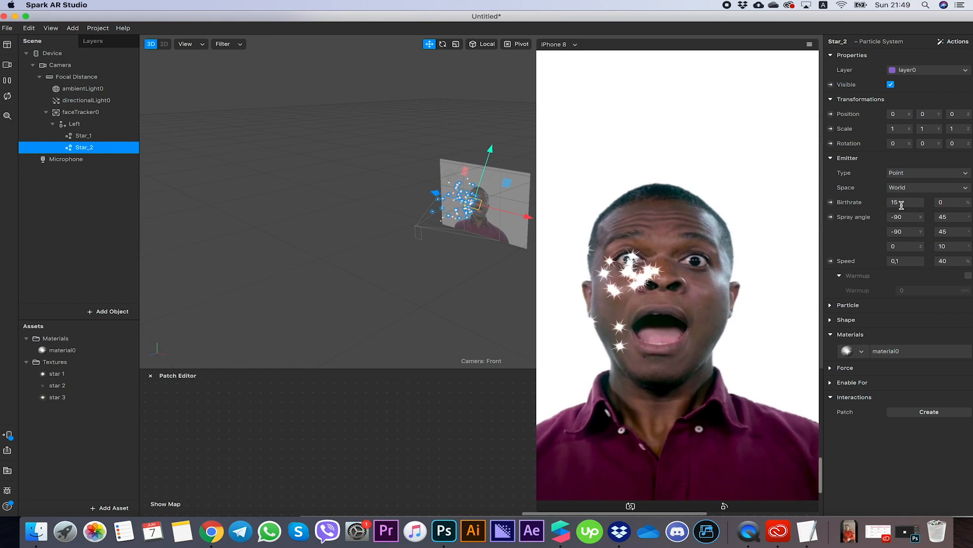
left_click(900, 205)
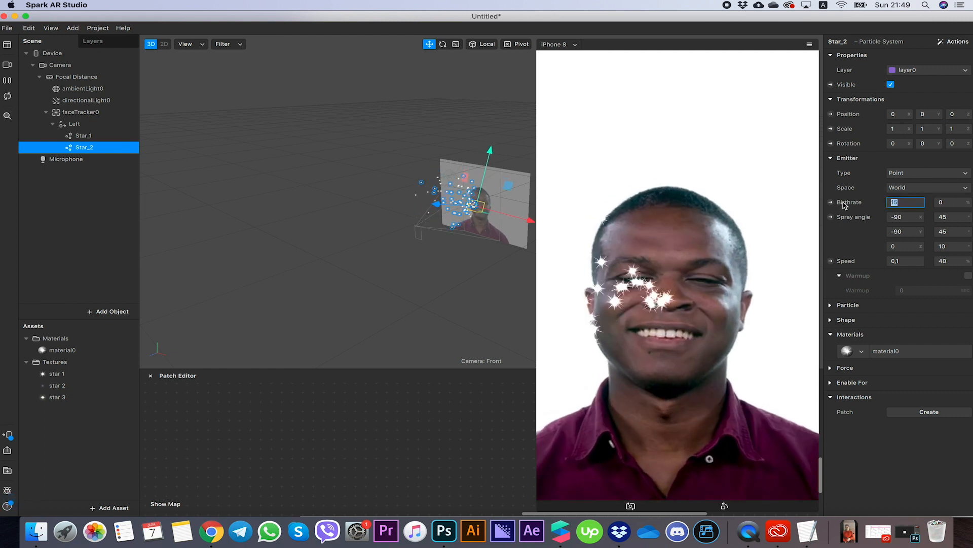
type("10")
key("Return")
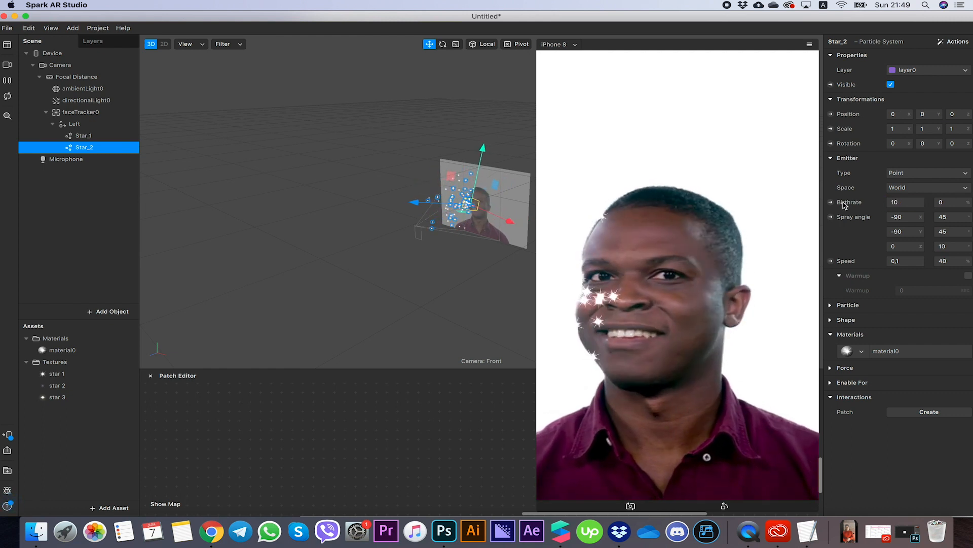
Step: Set the Star_2 emitter's X spray angle to -70 and its speed to 0.07
left_click(902, 217)
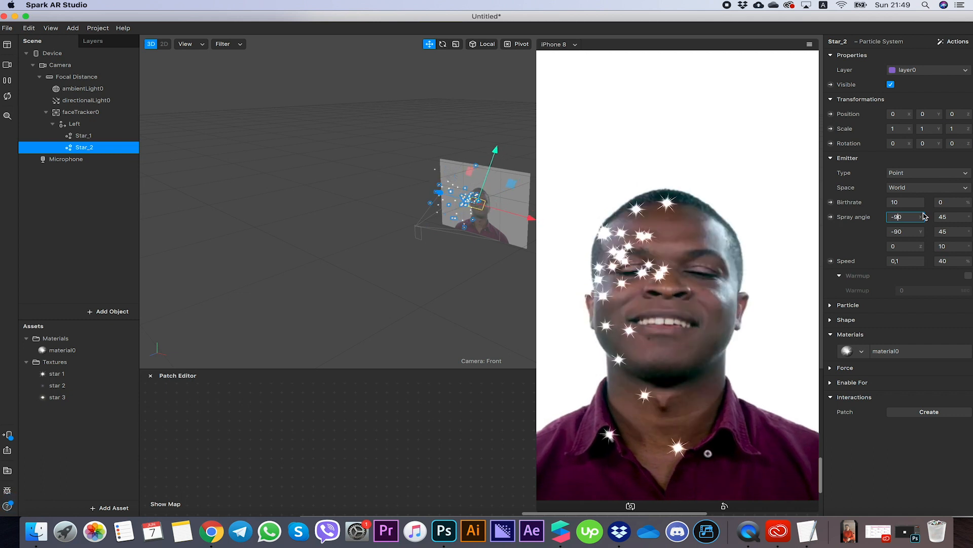
type("-70")
left_click(911, 262)
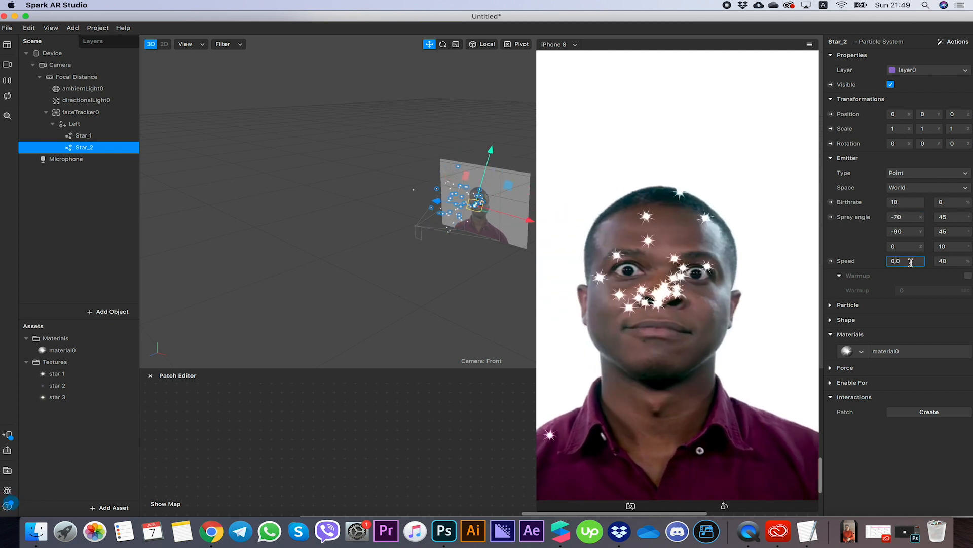
type("7")
key("Return")
Step: Set the spread of the Star_2 emitter's X and Y spray angles to 30 each
left_click_drag(950, 231, 872, 234)
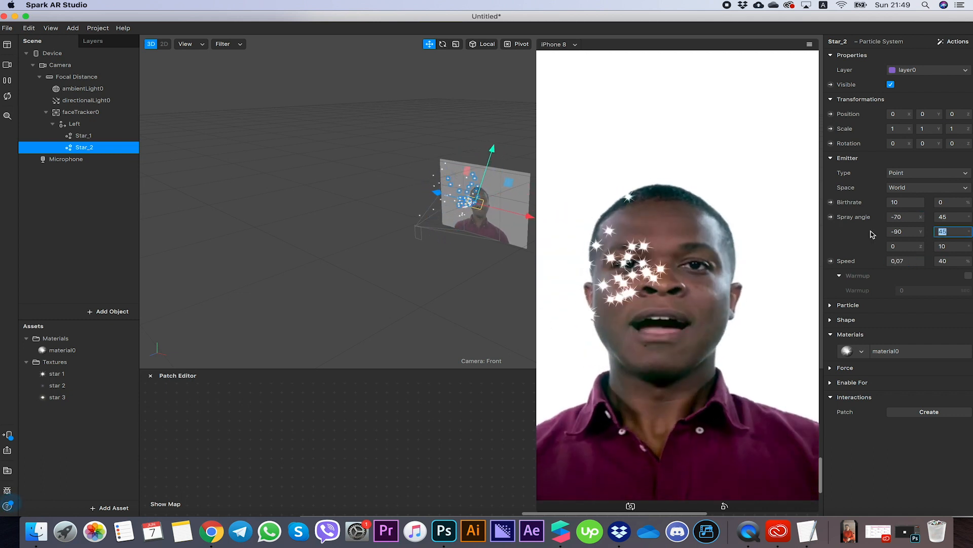
type("30")
key("Return")
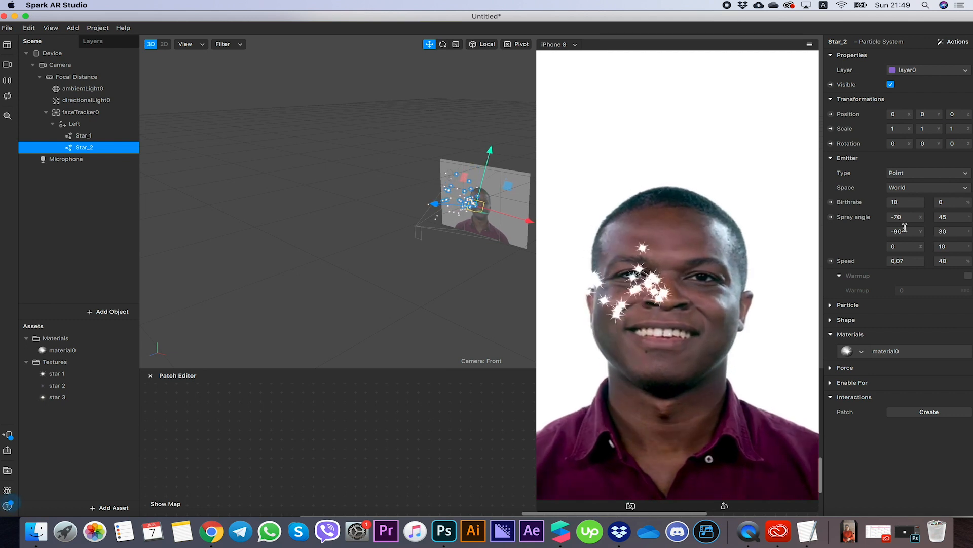
left_click_drag(952, 217, 871, 222)
type("3900")
key("BackSpace")
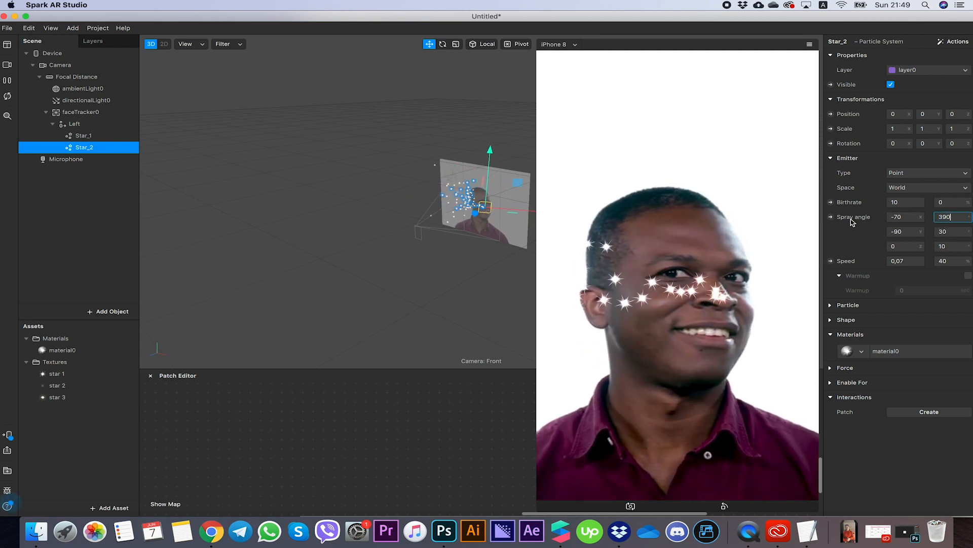
type("0")
key("Return")
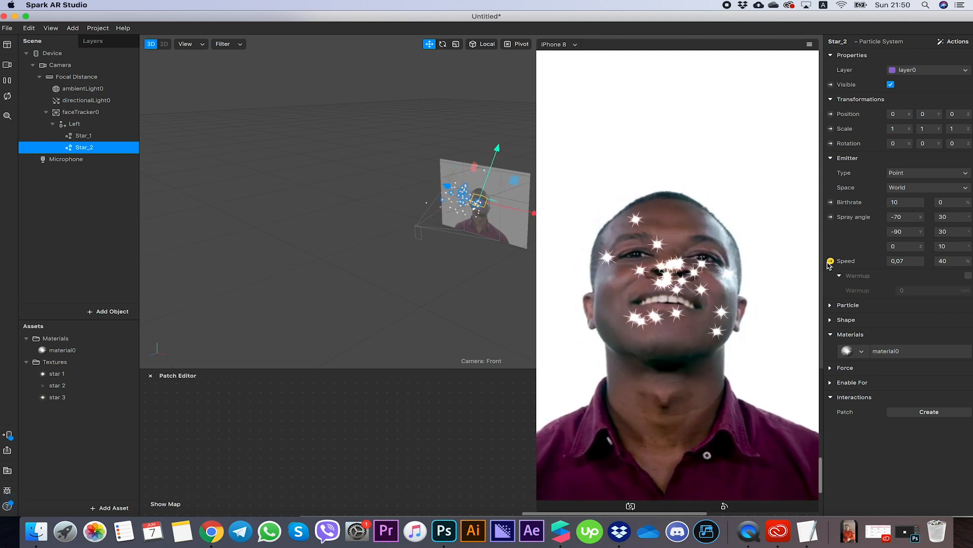
Step: Try a particle scale of 0.005 on the Star_2 emitter and settle on 0.007
left_click(835, 305)
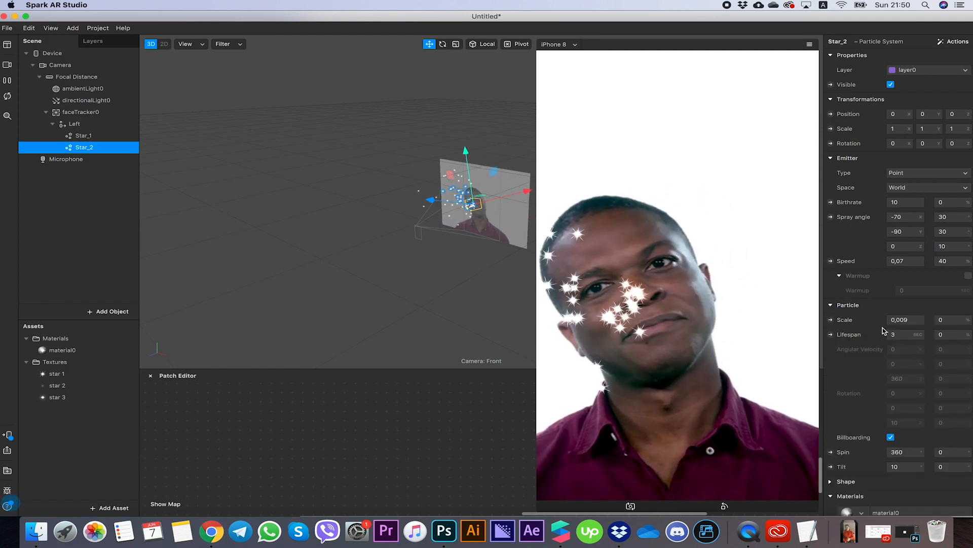
left_click(906, 320)
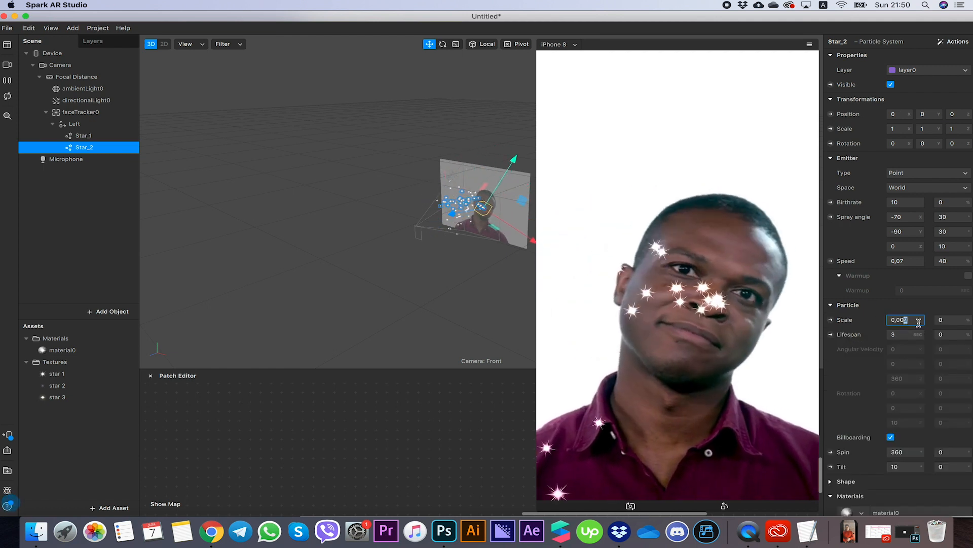
key("BackSpace")
type("5")
key("Return")
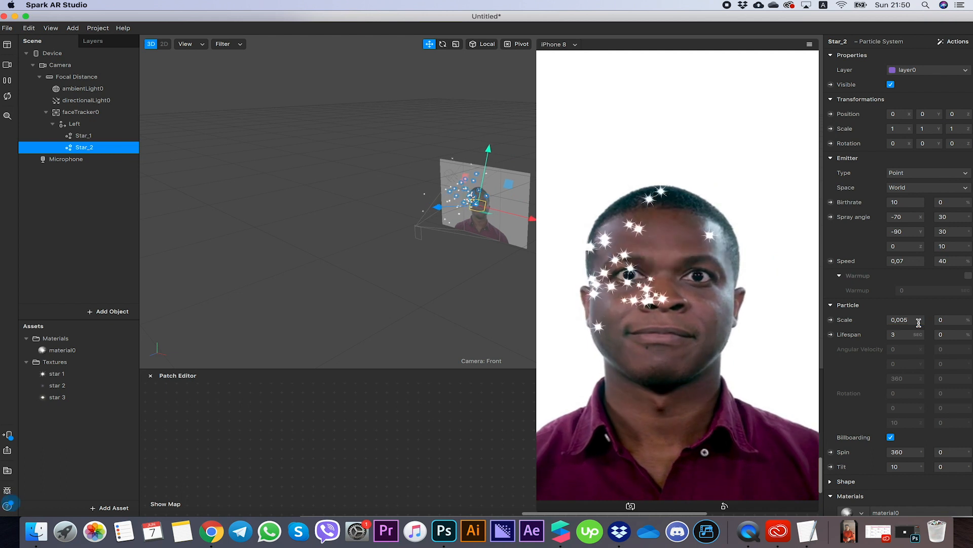
left_click(921, 319)
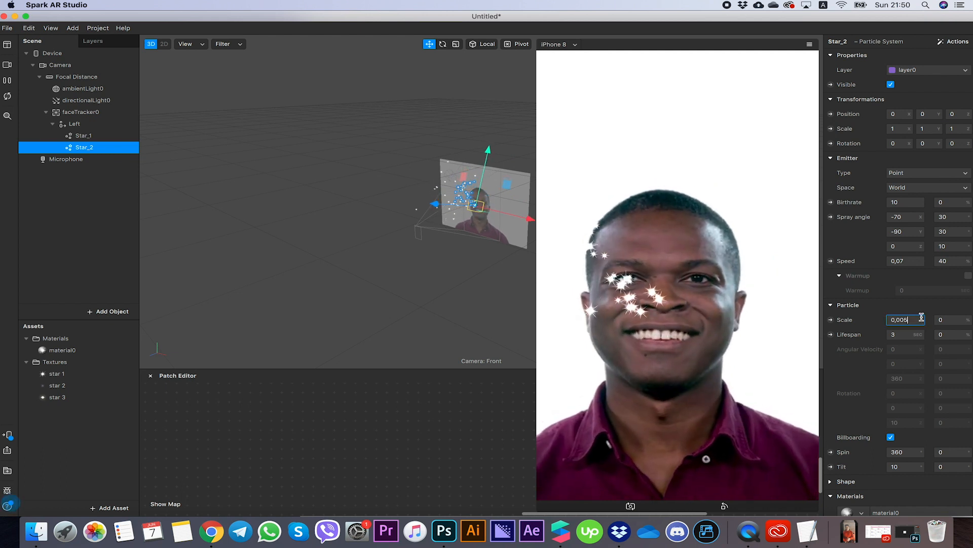
key("Return")
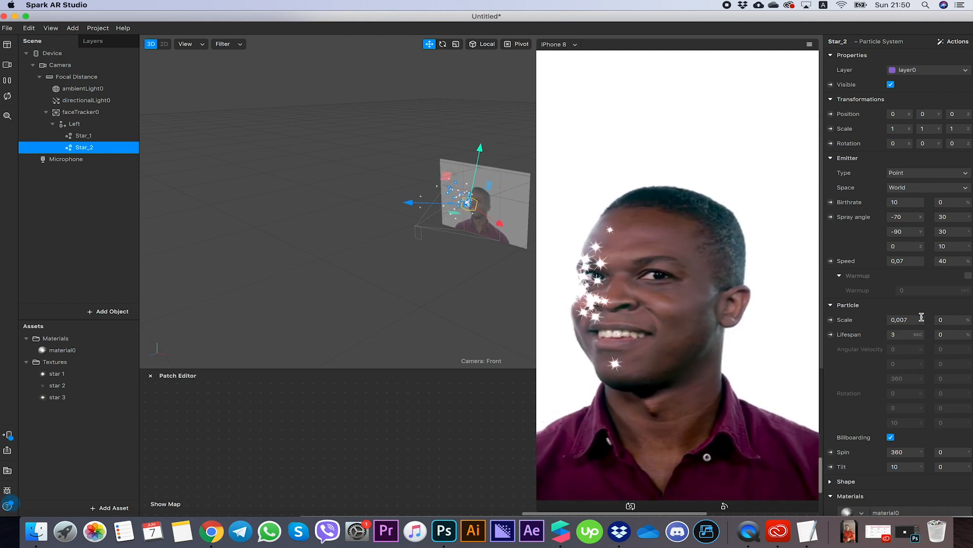
Step: Collapse the Left null object and duplicate it together with its two star emitters
left_click(53, 126)
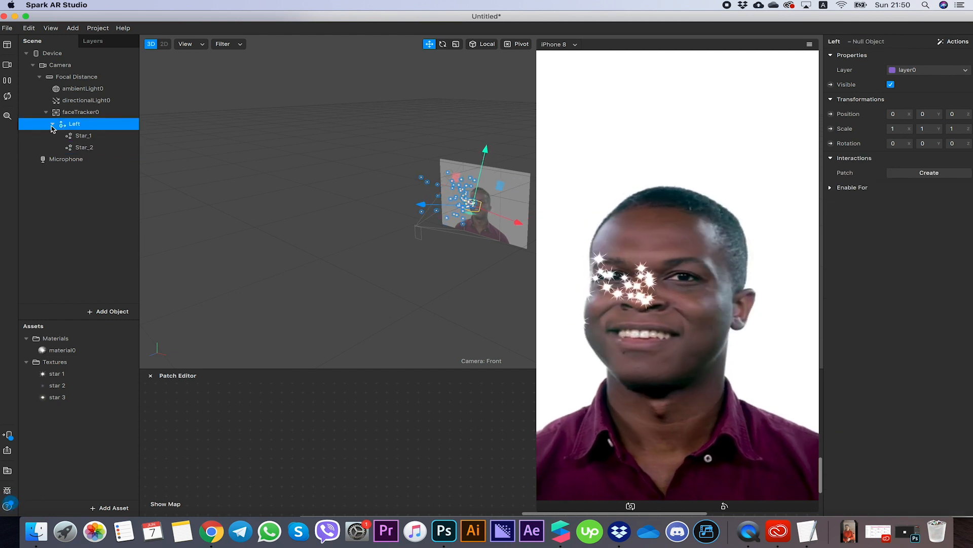
left_click(52, 125)
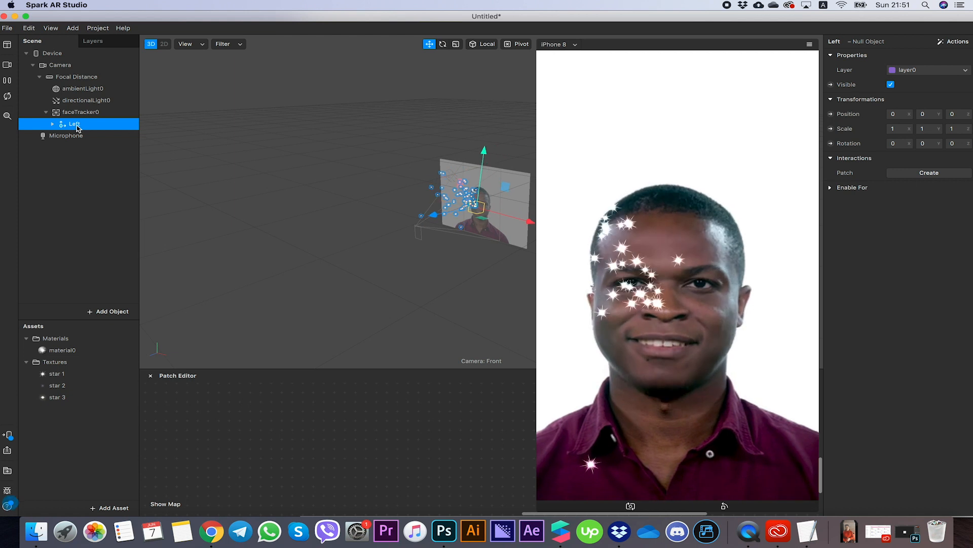
right_click(75, 128)
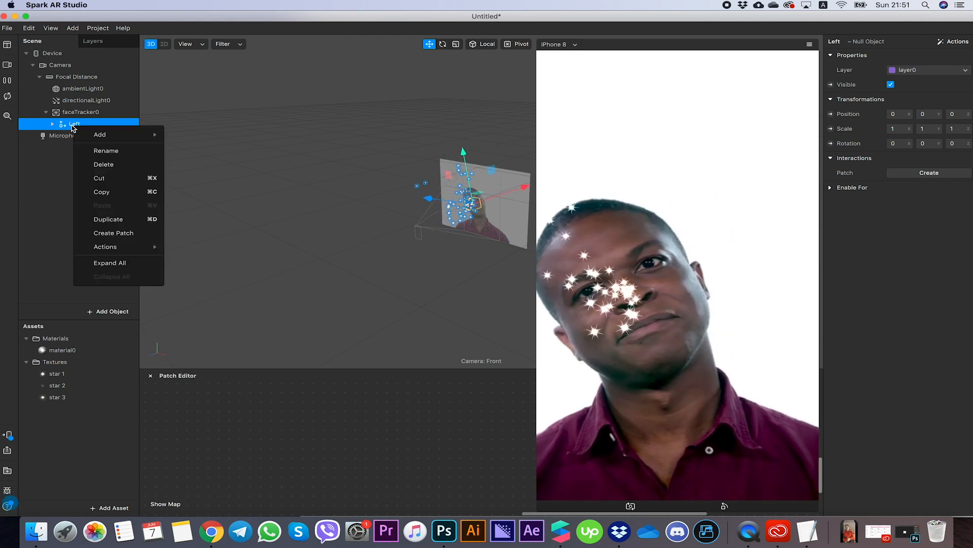
left_click(115, 223)
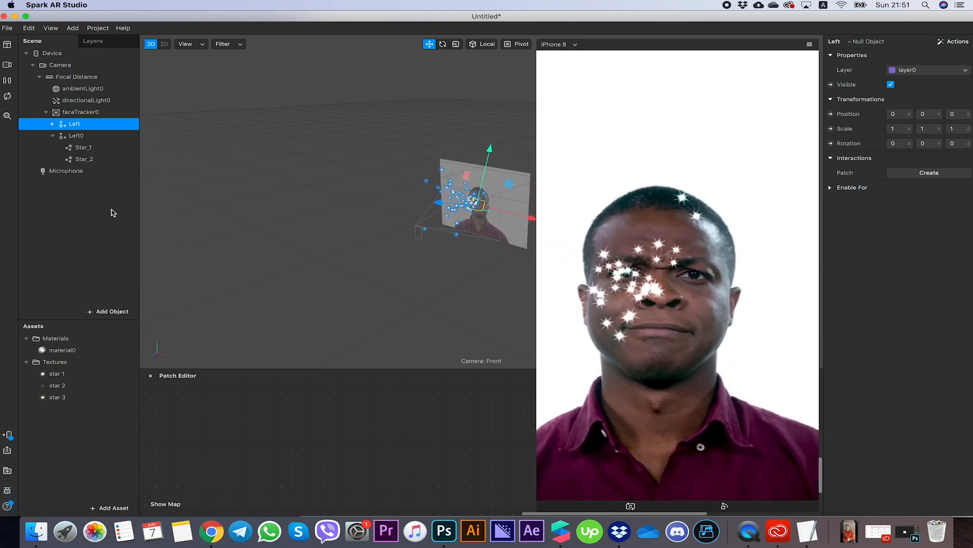
Step: Rename the original null object as Left 1 and its duplicate as Left 2
double_click(78, 125)
type("1")
double_click(83, 136)
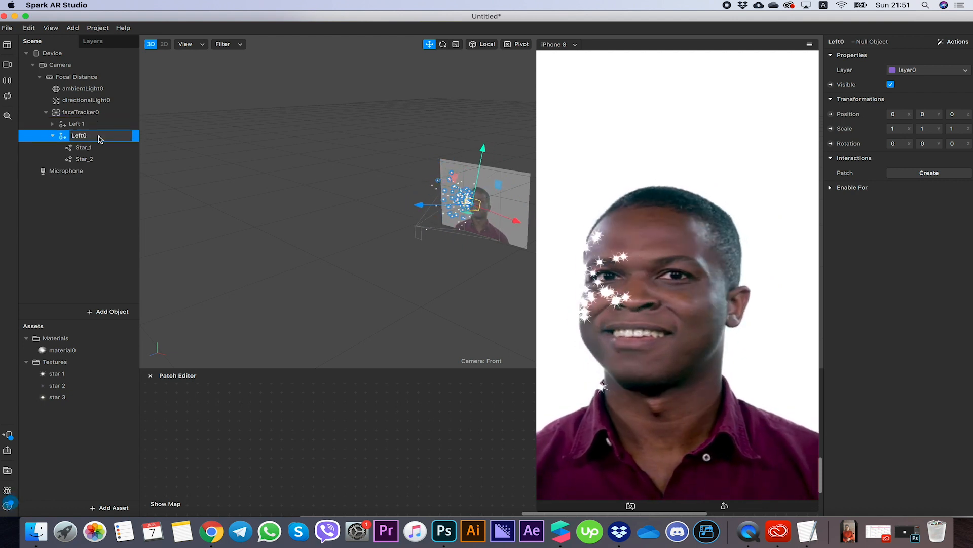
Step: Rename the two emitters inside Left 2 as Star_1_2 and Star_2_2
left_click(79, 145)
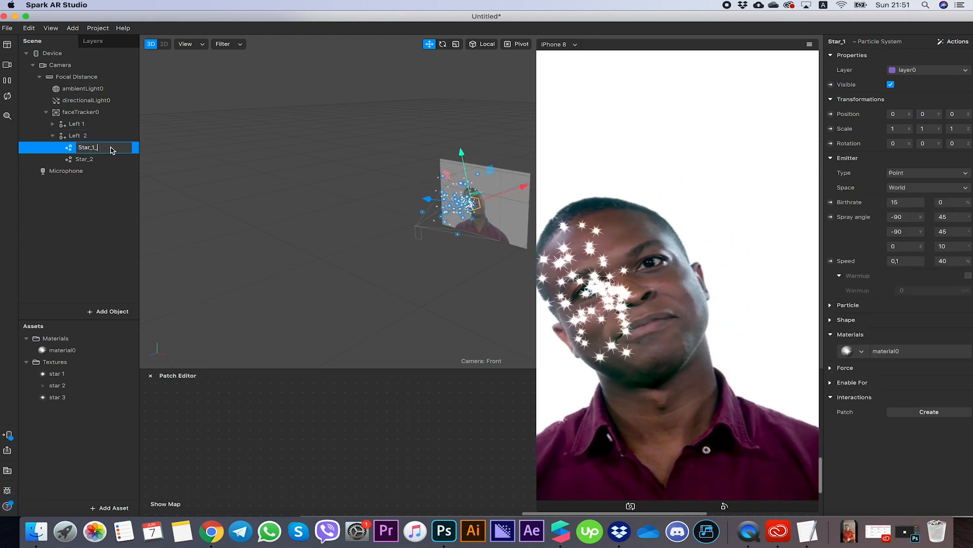
left_click(104, 159)
double_click(107, 159)
type("_2")
key("Return")
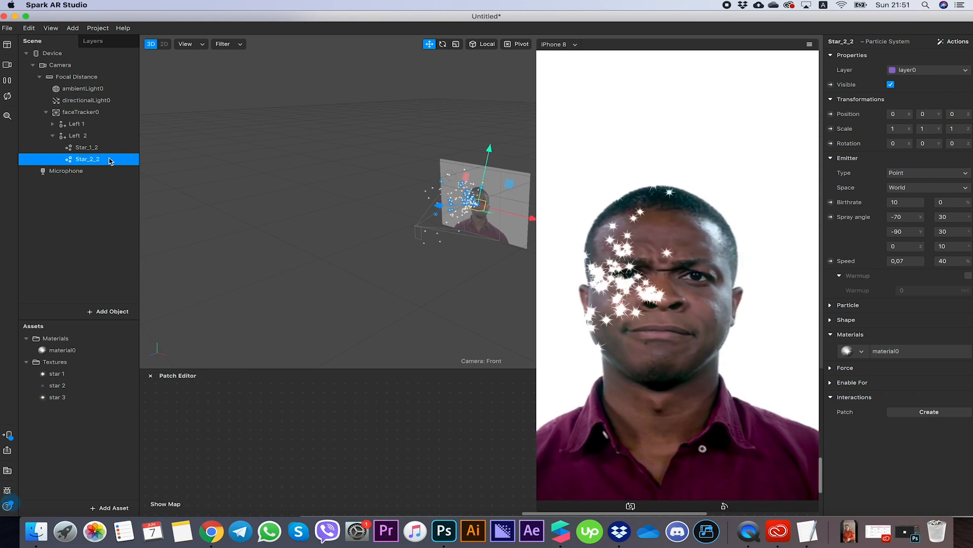
Step: Hide the Left 1 null object, pause the preview video and collapse Left 1 in the scene tree
left_click(53, 124)
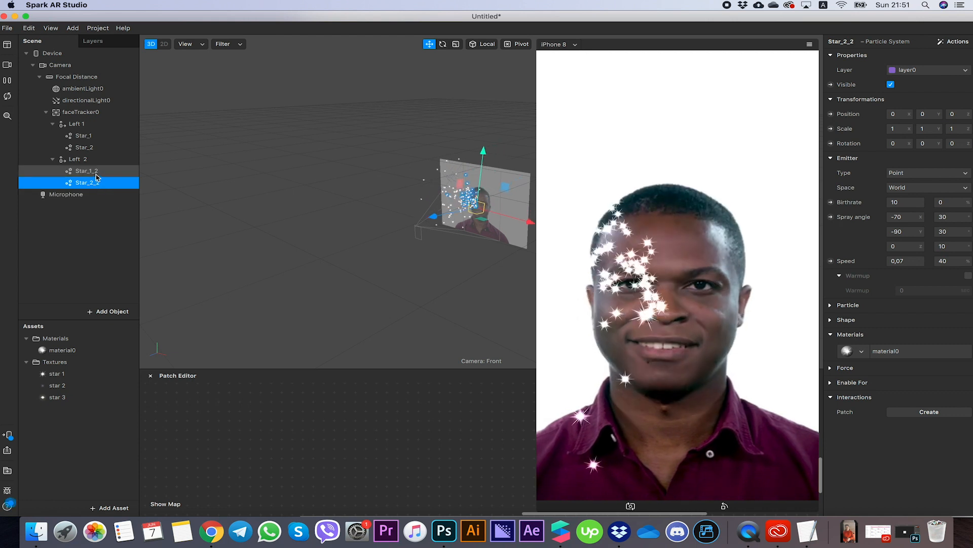
left_click(79, 160)
left_click(75, 125)
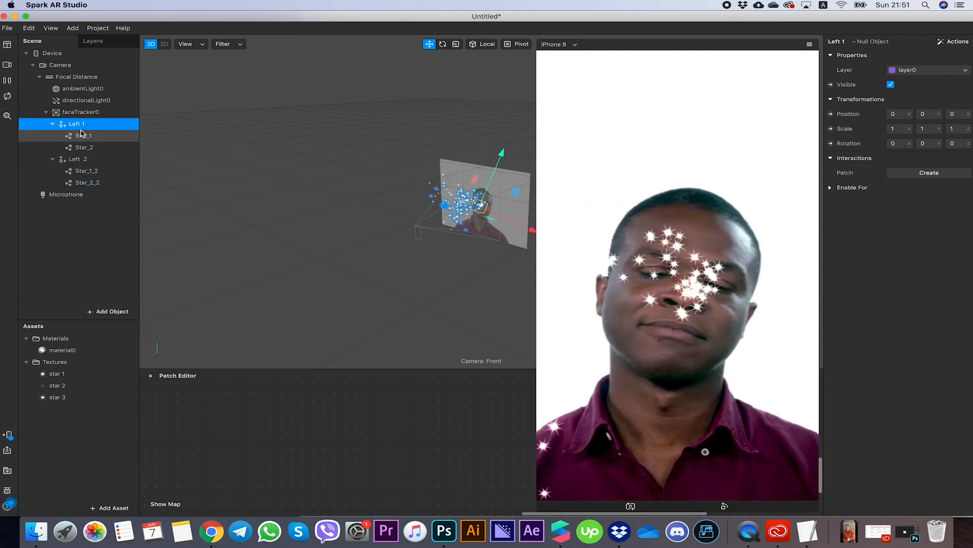
left_click(891, 85)
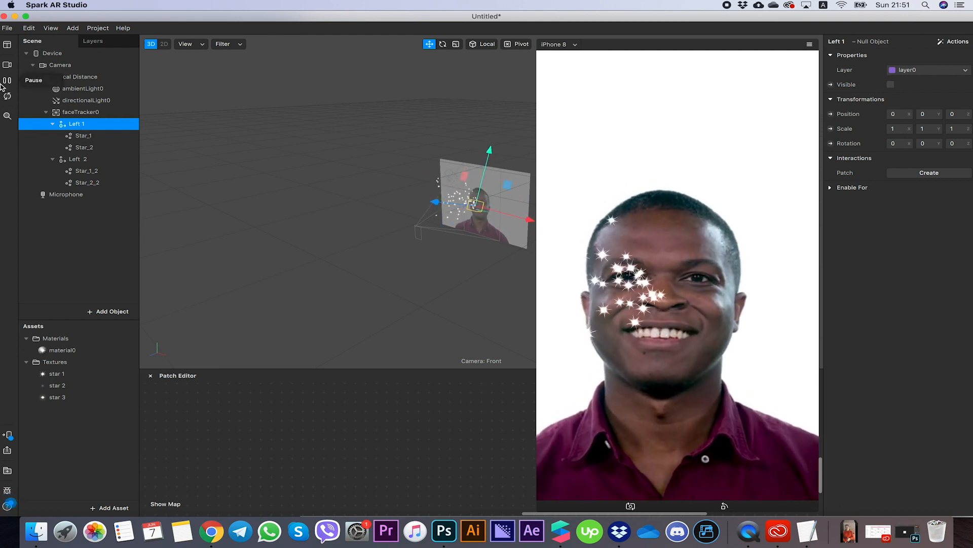
left_click(54, 125)
Step: Rename the existing material0 material as Star 1
double_click(95, 354)
type("Star 1")
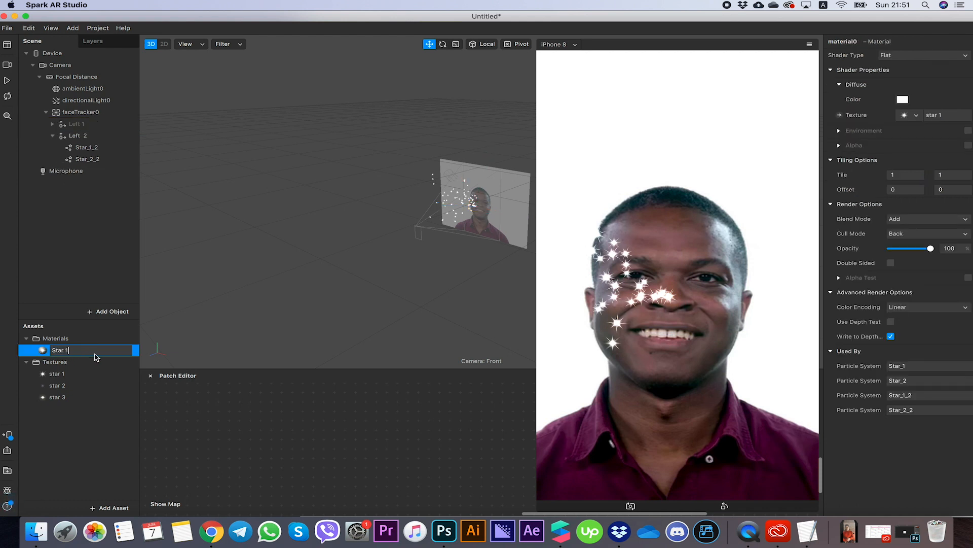
key("Return")
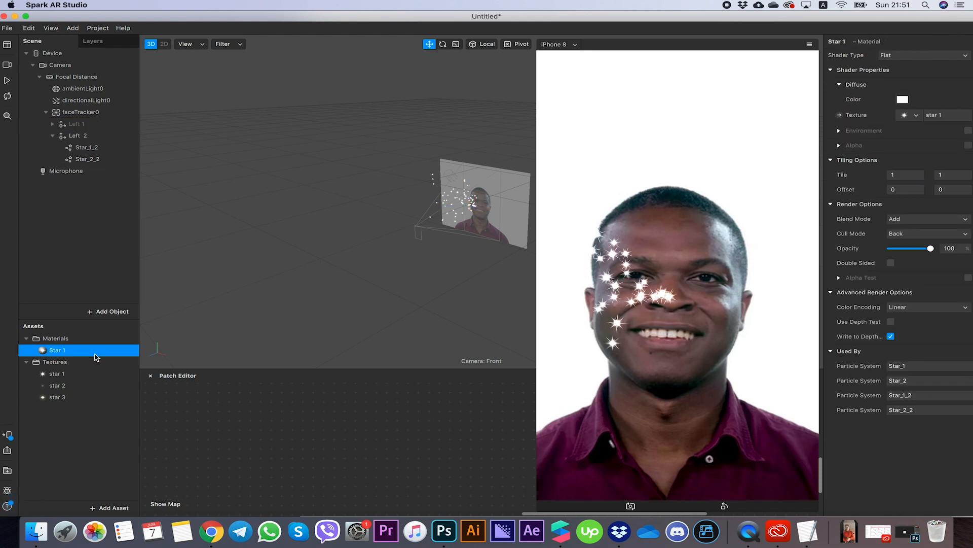
Step: Duplicate the Star 1 material and set the duplicate's diffuse texture to star 2
right_click(68, 351)
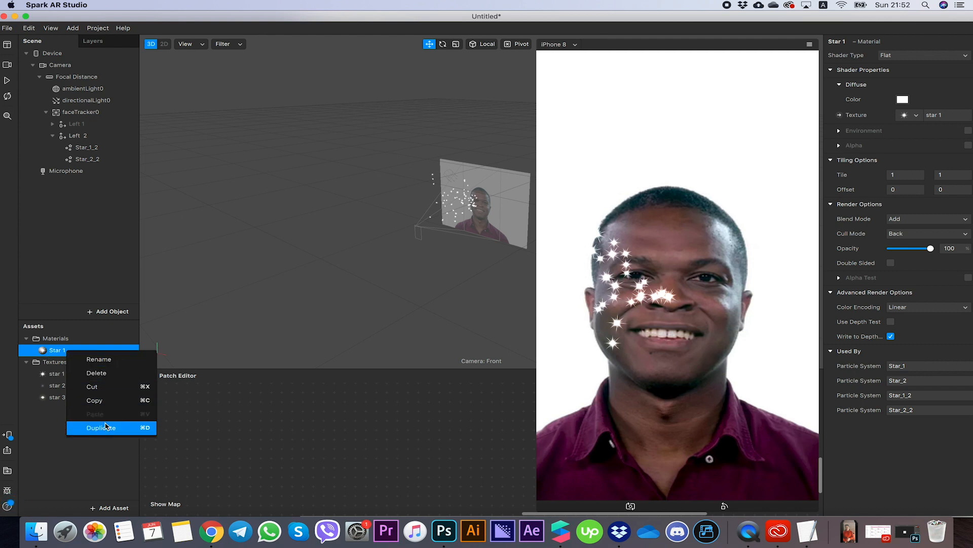
left_click(106, 428)
left_click(89, 362)
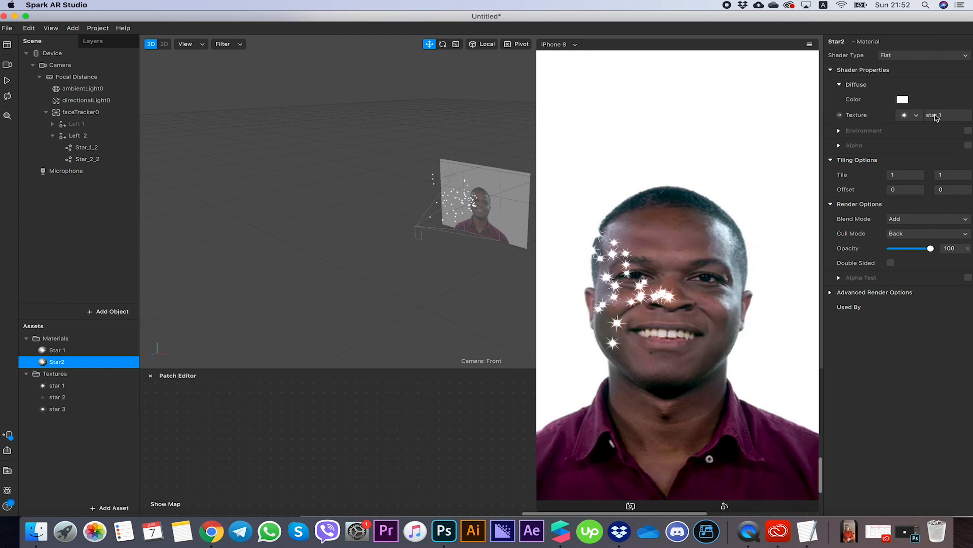
left_click(913, 115)
left_click(897, 146)
Step: Assign the Star2 material to both emitters inside Left 2, Star_1_2 and Star_2_2, and play the preview video
left_click(58, 137)
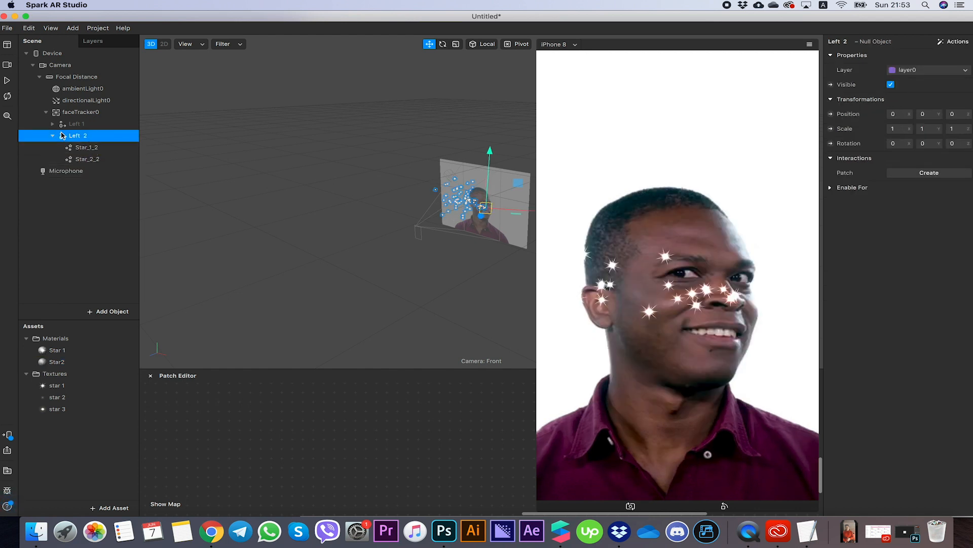
left_click(69, 148)
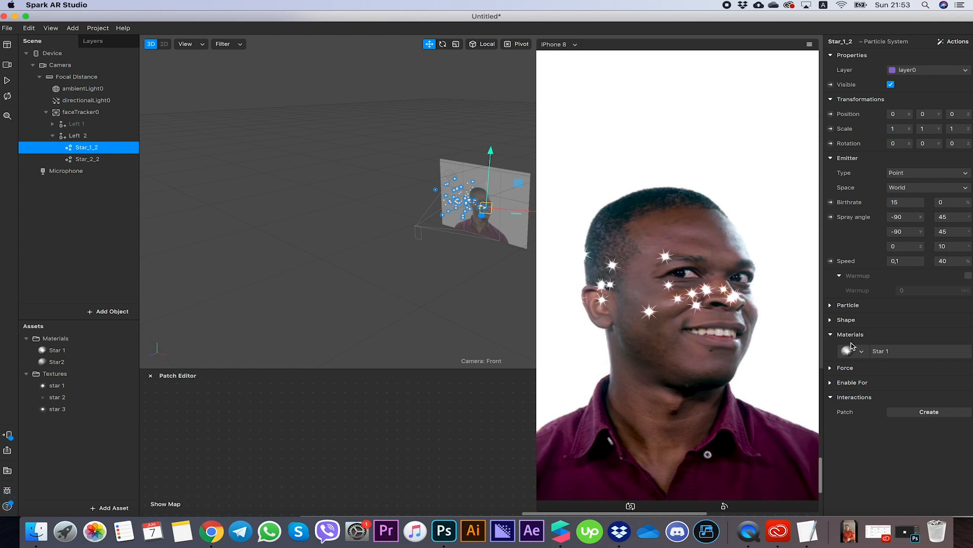
left_click(860, 355)
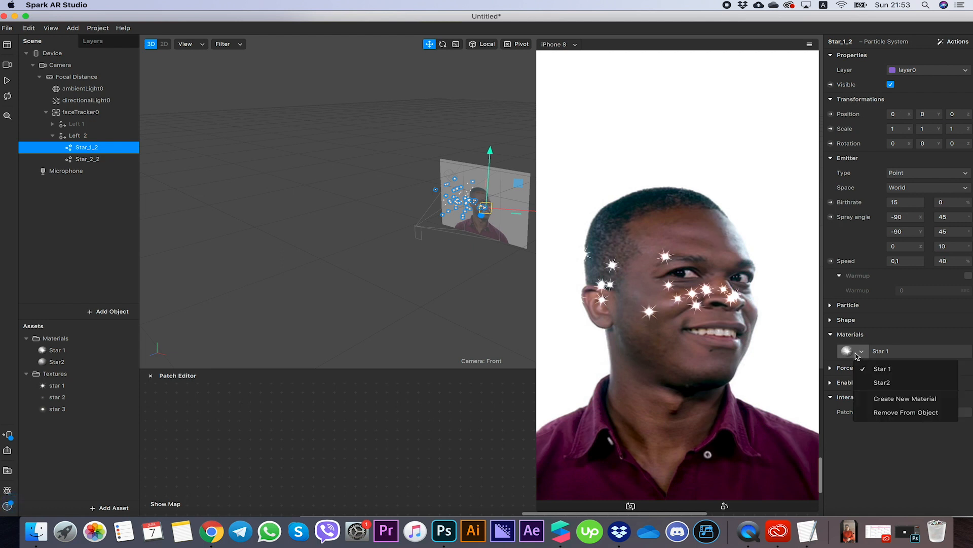
left_click(884, 384)
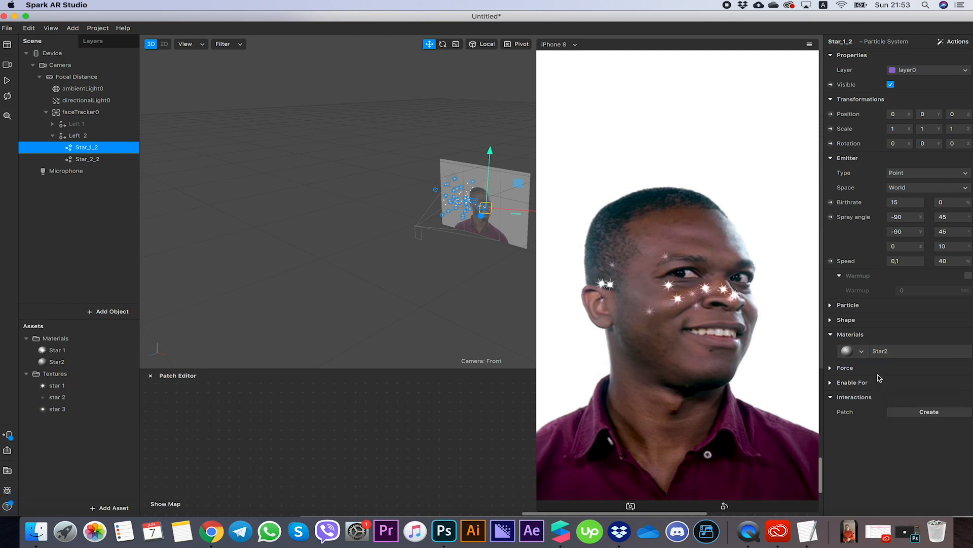
left_click(84, 159)
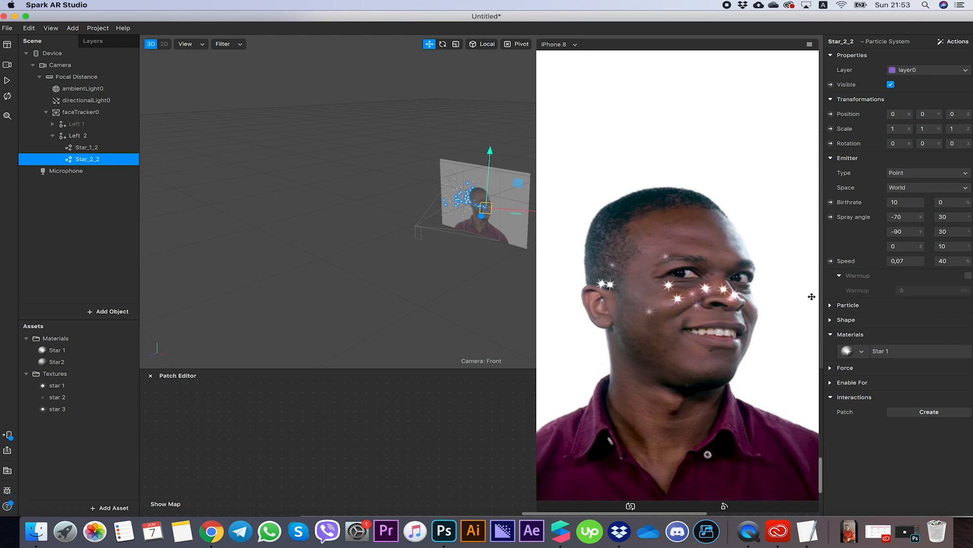
left_click(860, 351)
left_click(874, 381)
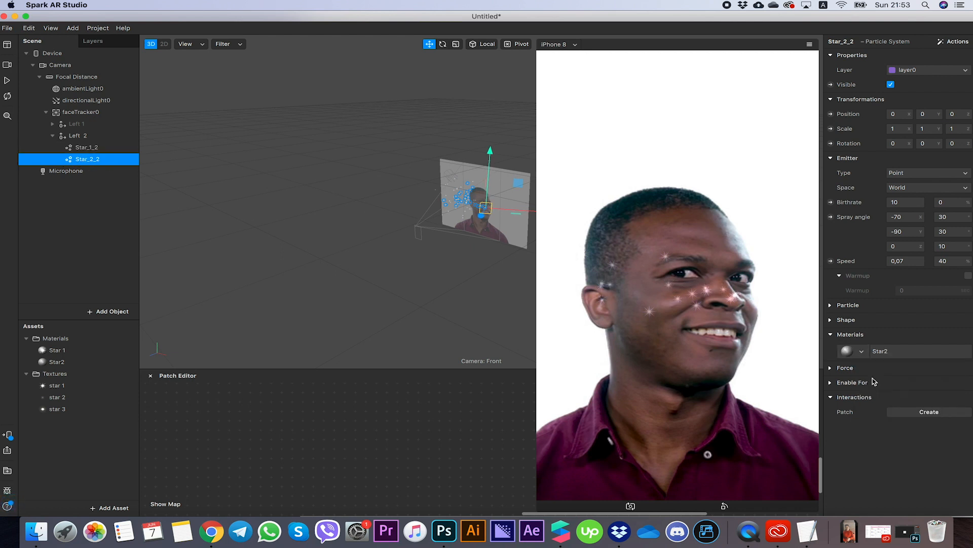
left_click(7, 81)
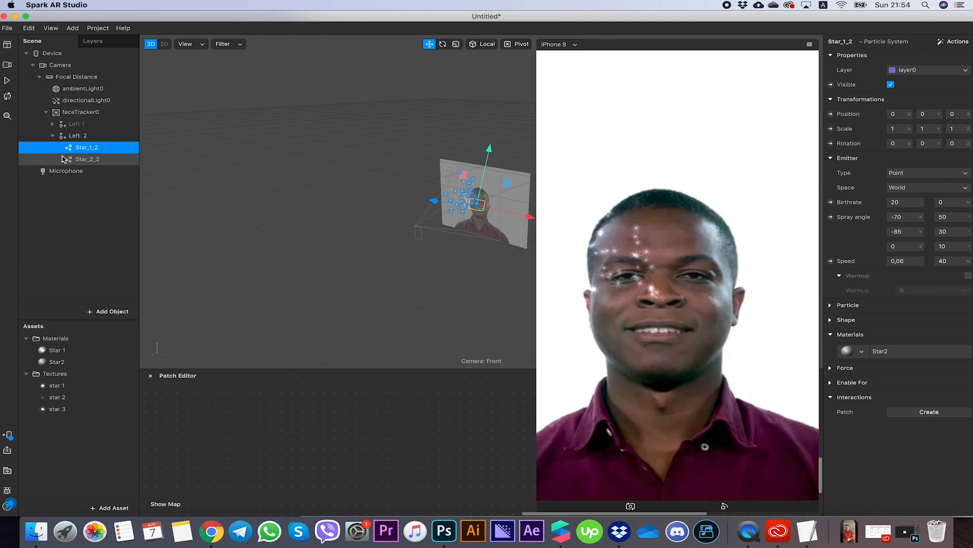
Step: Set the particle spin of both Star_1_2 and Star_2_2 to -360
left_click(62, 157)
left_click(77, 150)
left_click(831, 306)
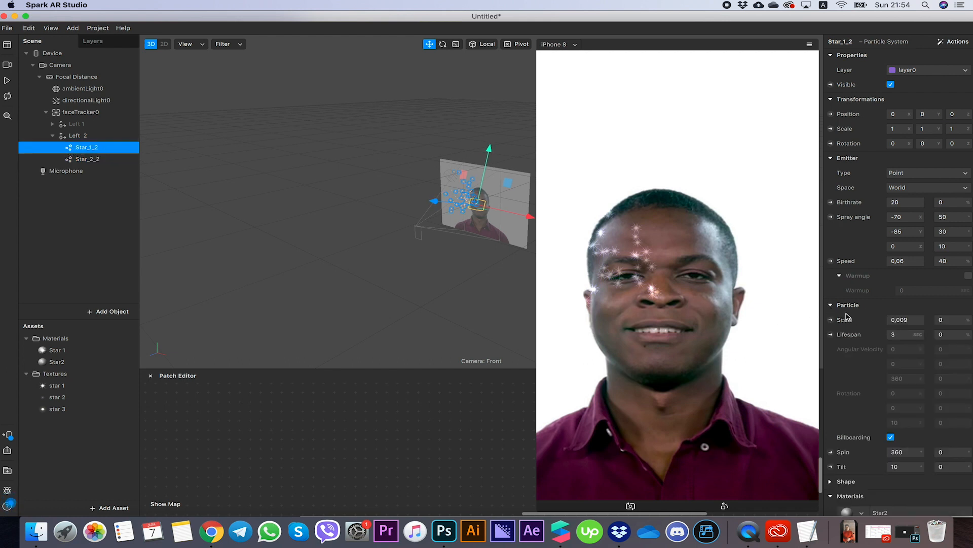
scroll(866, 314, "down", 3)
left_click(892, 388)
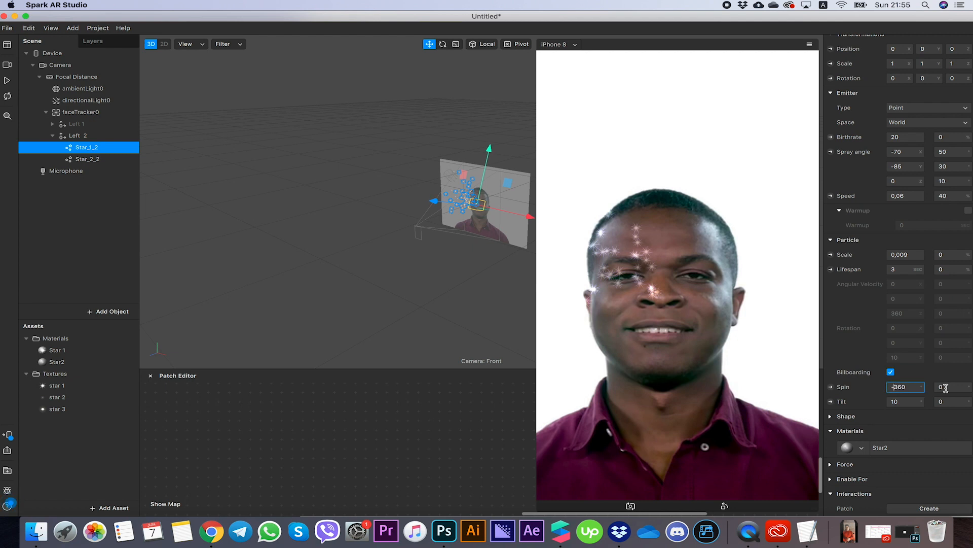
key("Return")
left_click(104, 159)
left_click(892, 387)
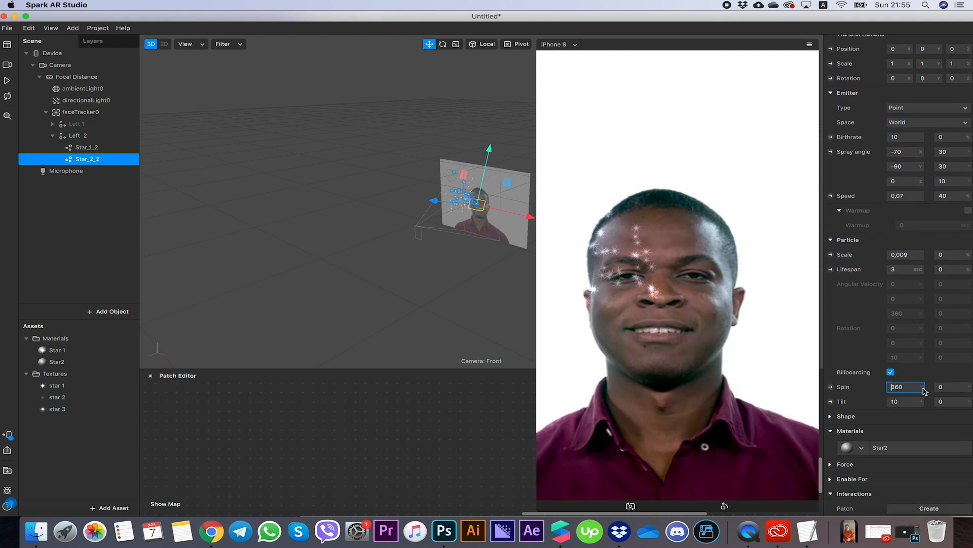
type("-")
key("Return")
Step: Collapse and duplicate the Left 2 null object with its emitters, and hide the original
left_click(58, 137)
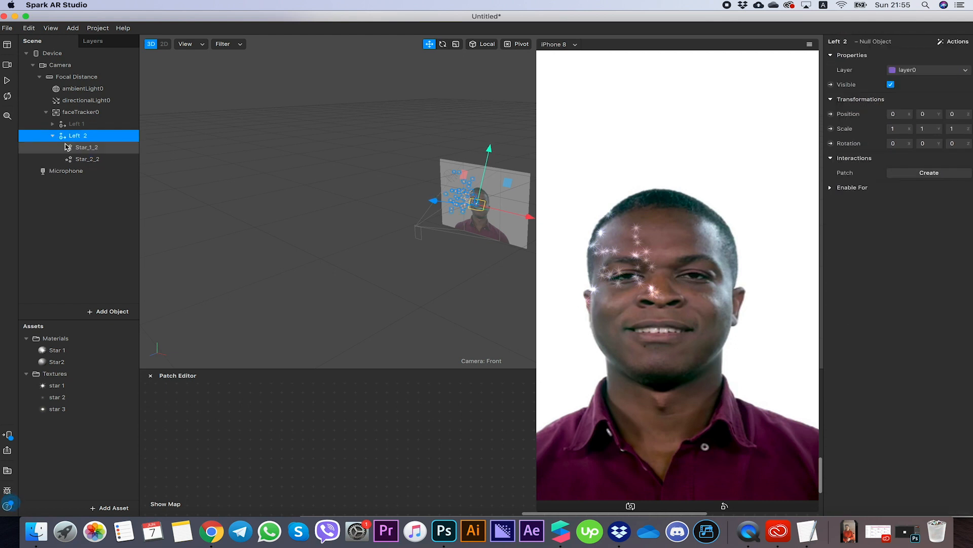
left_click(53, 136)
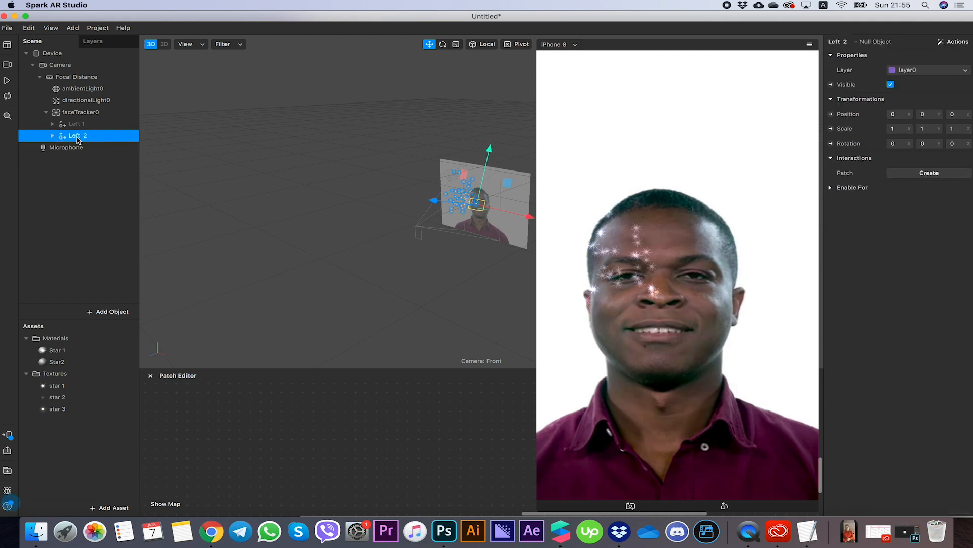
right_click(75, 137)
left_click(104, 162)
right_click(76, 137)
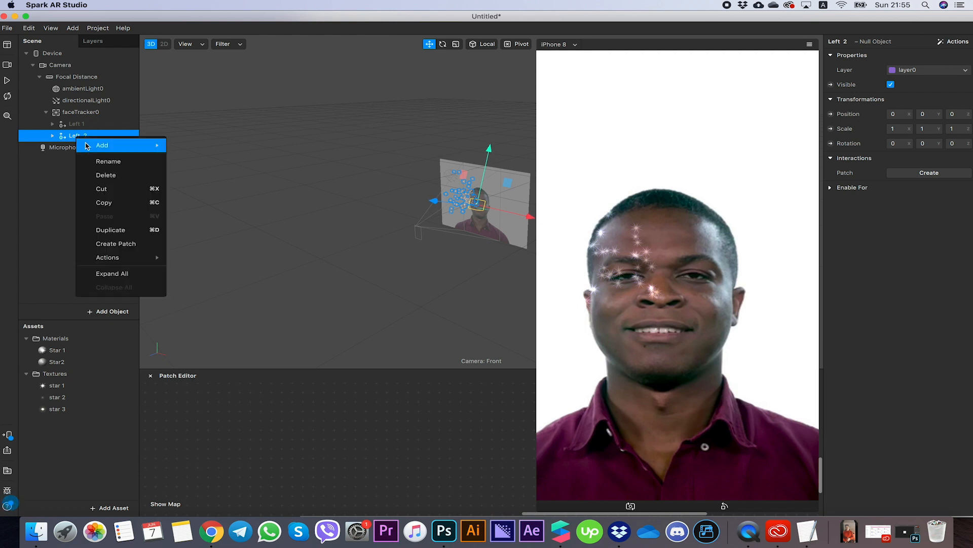
left_click(120, 231)
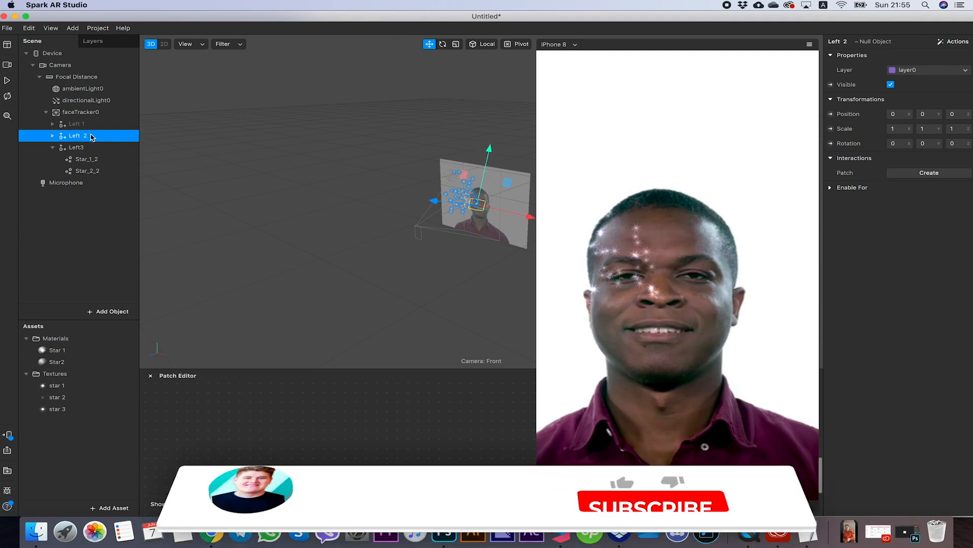
left_click(891, 85)
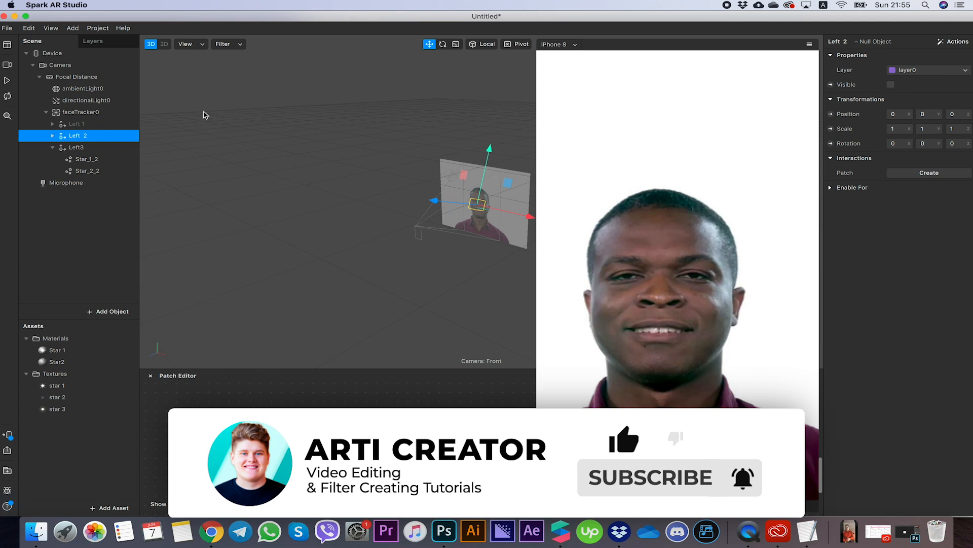
Step: Rename the two emitters inside the Left3 null object as Star_1_3 and Star_2_3
left_click(76, 147)
double_click(85, 160)
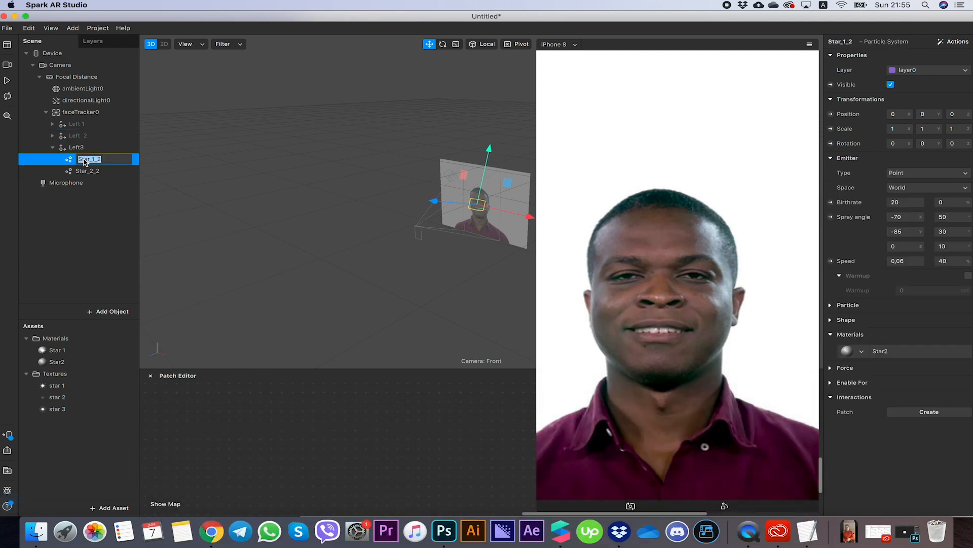
left_click(112, 160)
type("3")
key("Return")
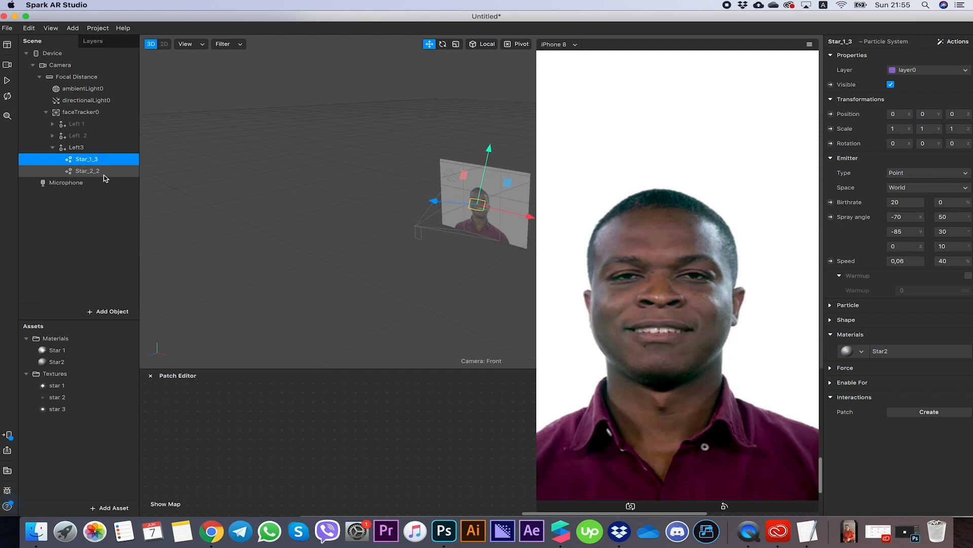
double_click(104, 174)
left_click(105, 174)
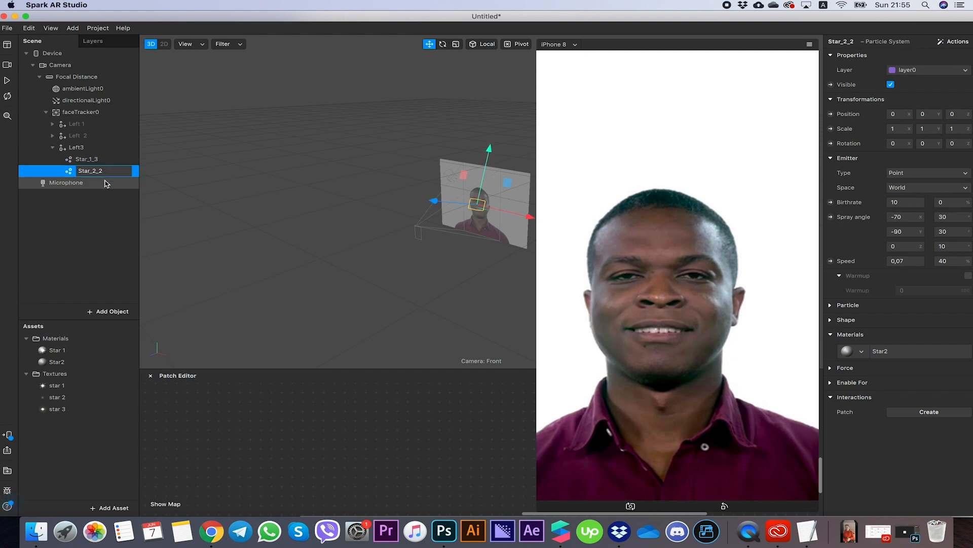
left_click(57, 385)
Step: Duplicate the Star2 material and set the duplicate's diffuse texture to star 3
left_click(65, 364)
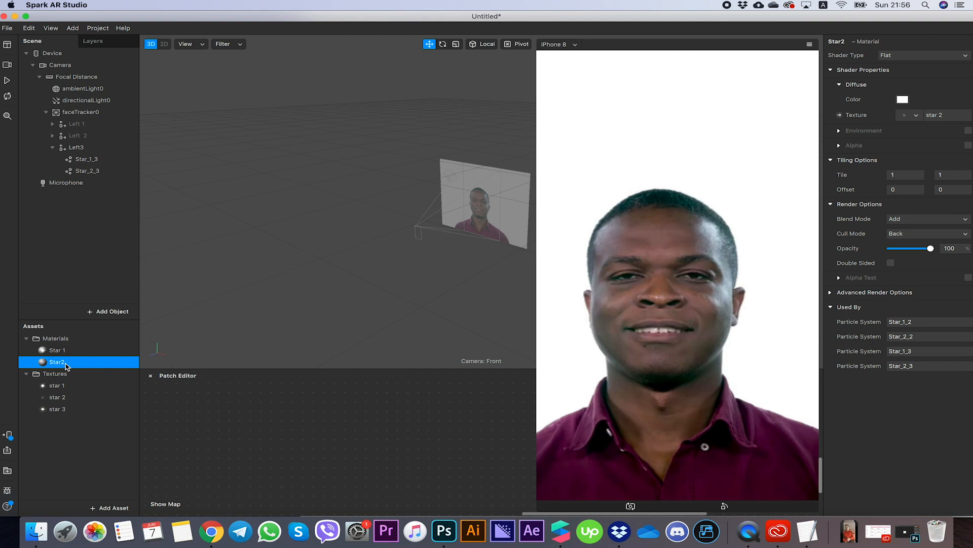
right_click(66, 365)
left_click(50, 360)
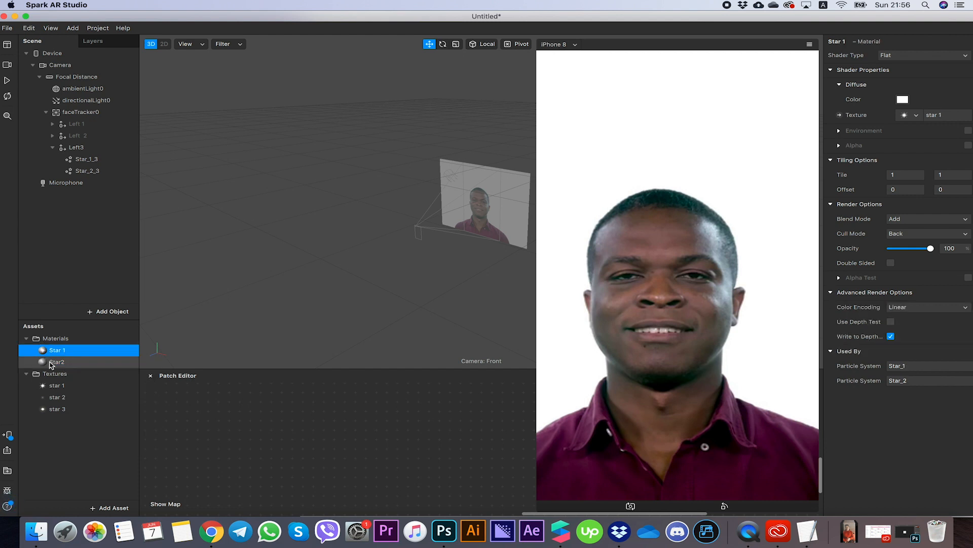
right_click(56, 365)
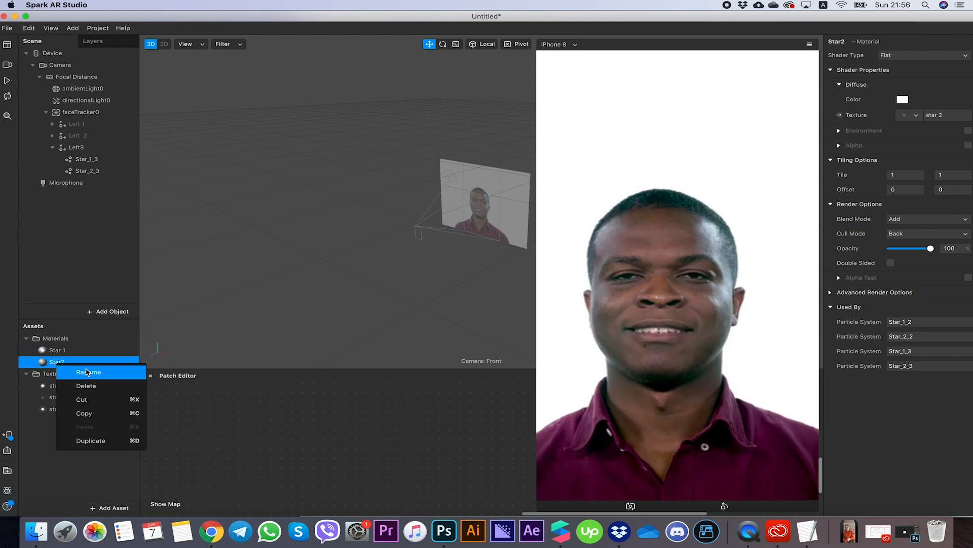
left_click(96, 440)
left_click(54, 374)
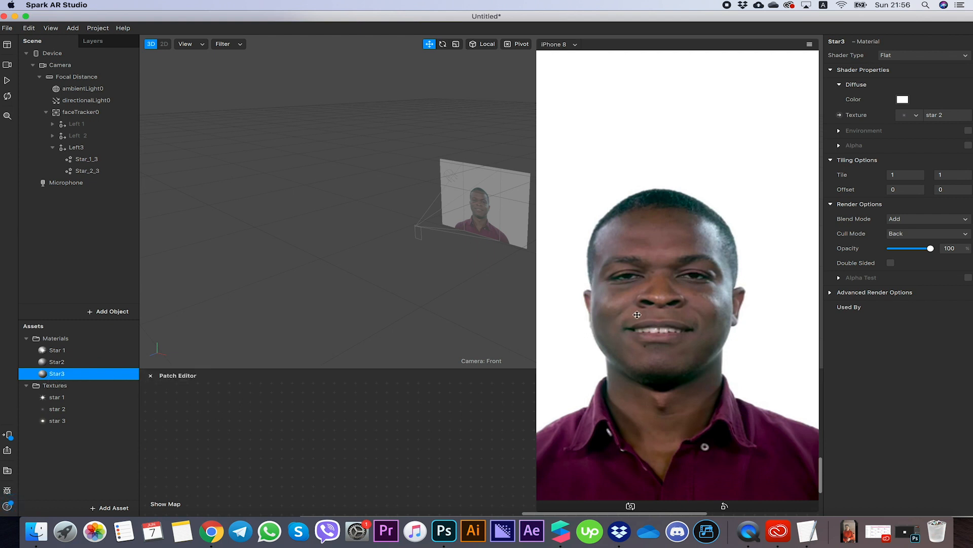
left_click(913, 115)
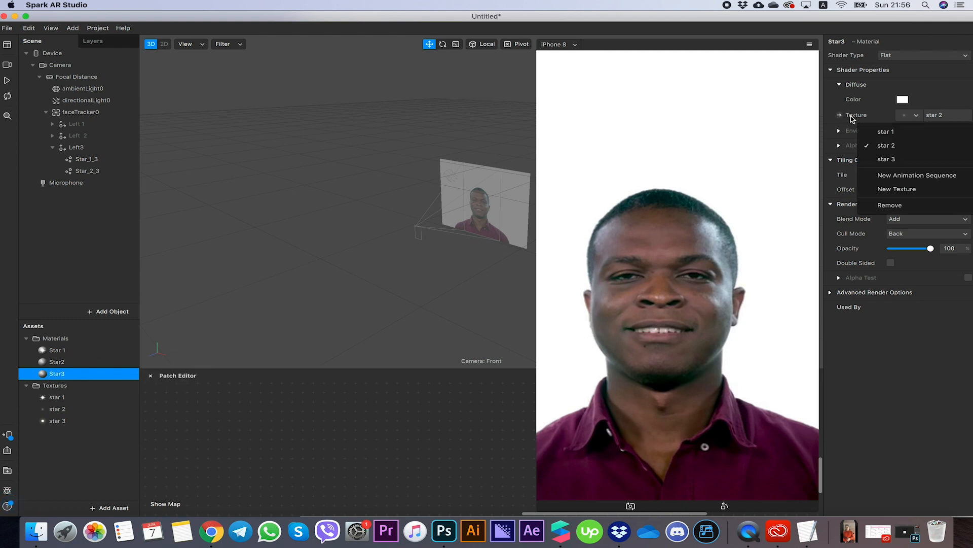
left_click(875, 161)
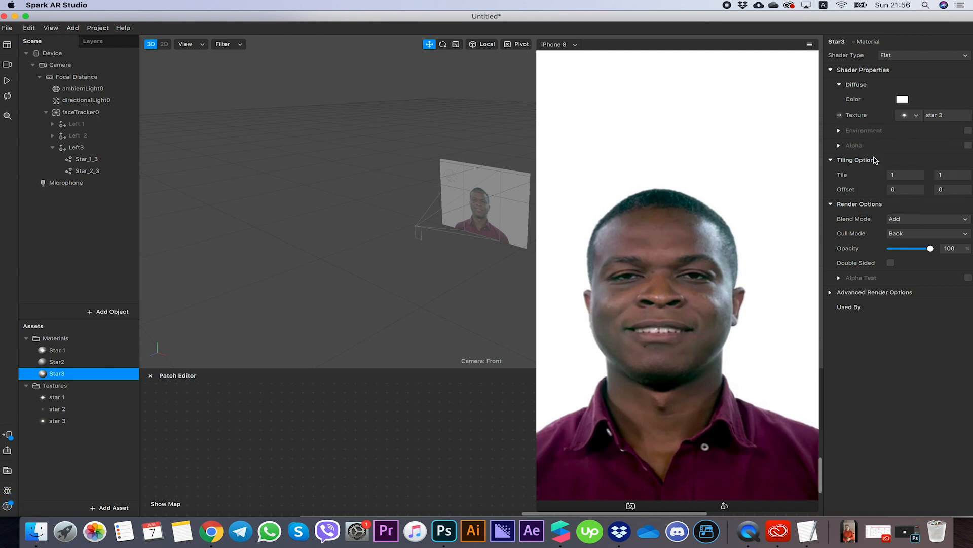
Step: Assign the Star3 material to both emitters inside Left3, Star_1_3 and Star_2_3
left_click(90, 161)
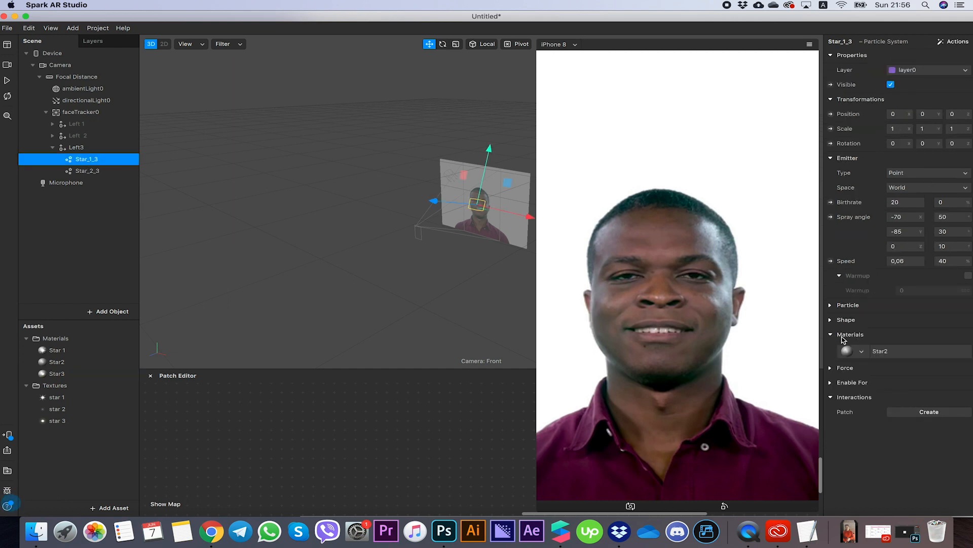
left_click(857, 354)
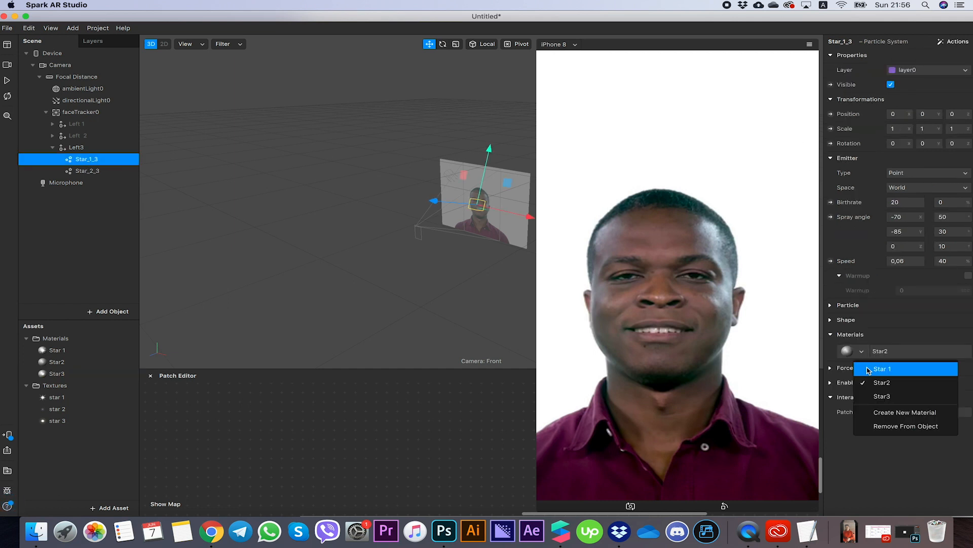
left_click(882, 396)
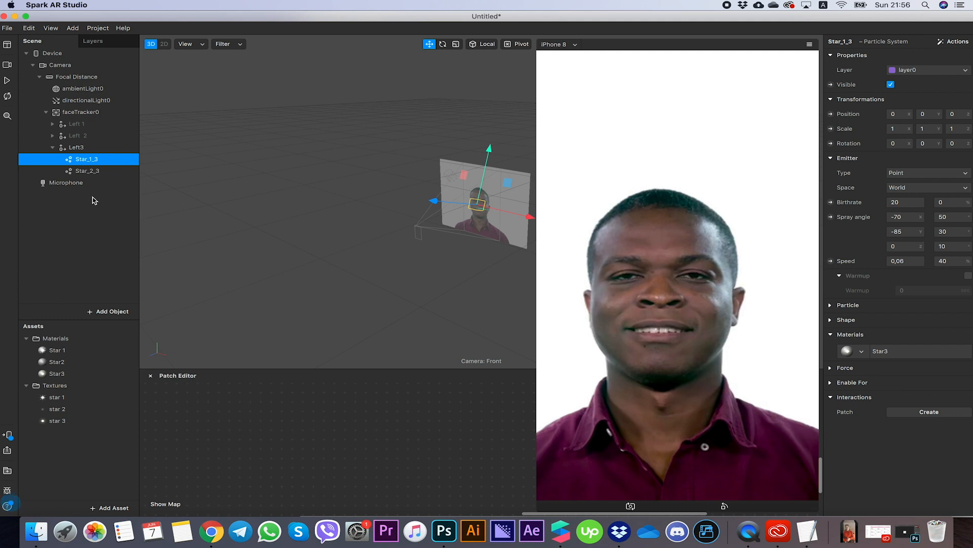
left_click(87, 171)
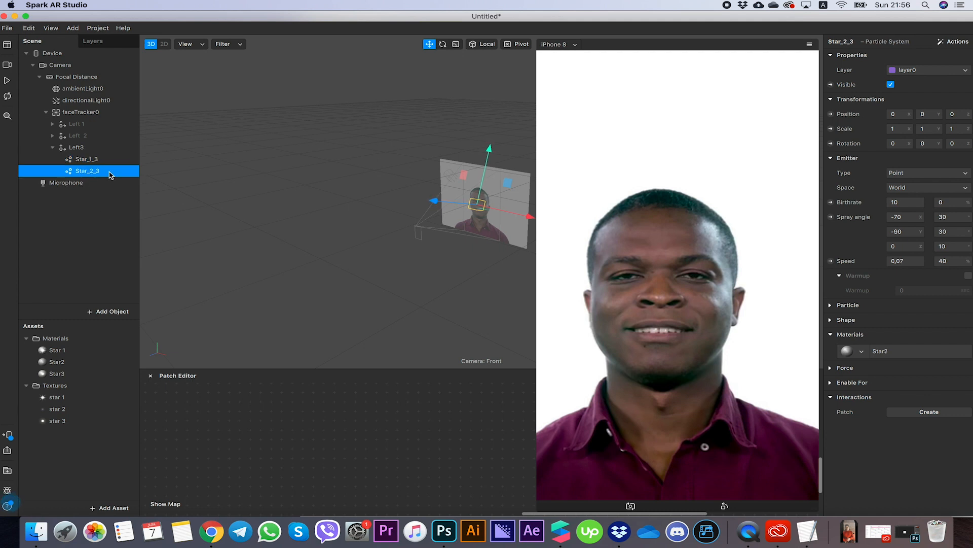
left_click(860, 351)
left_click(885, 396)
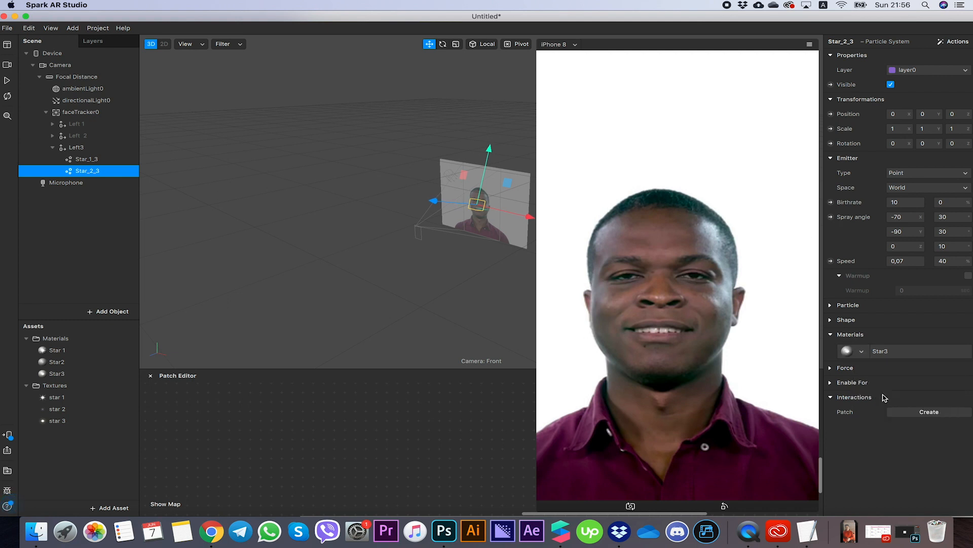
Step: Play the face preview and make the Left 2 and Left 1 null objects visible
left_click(7, 80)
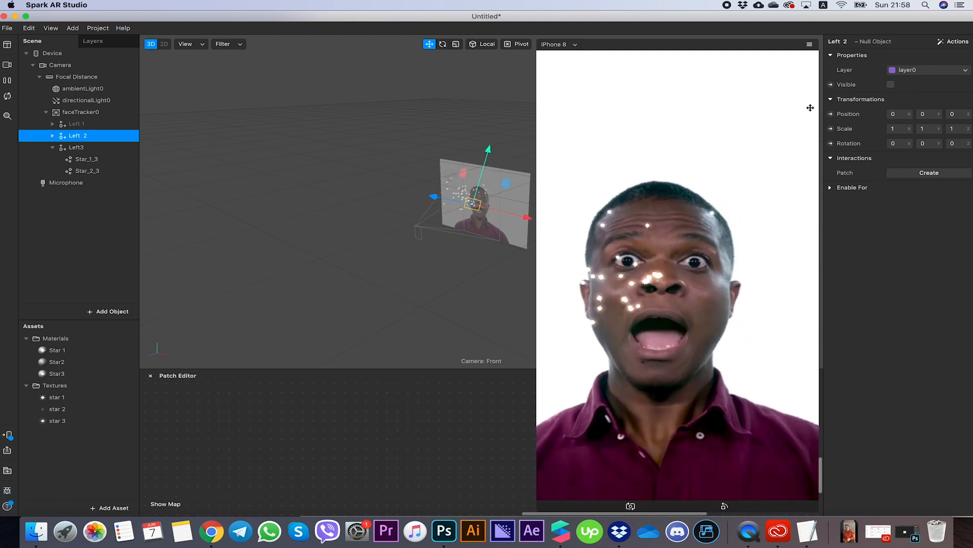
left_click(890, 84)
left_click(76, 124)
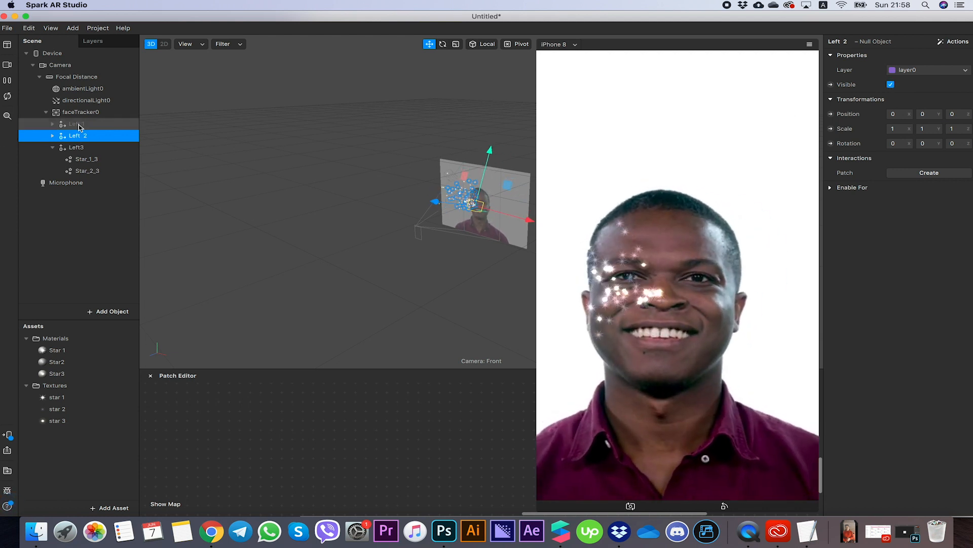
left_click(891, 85)
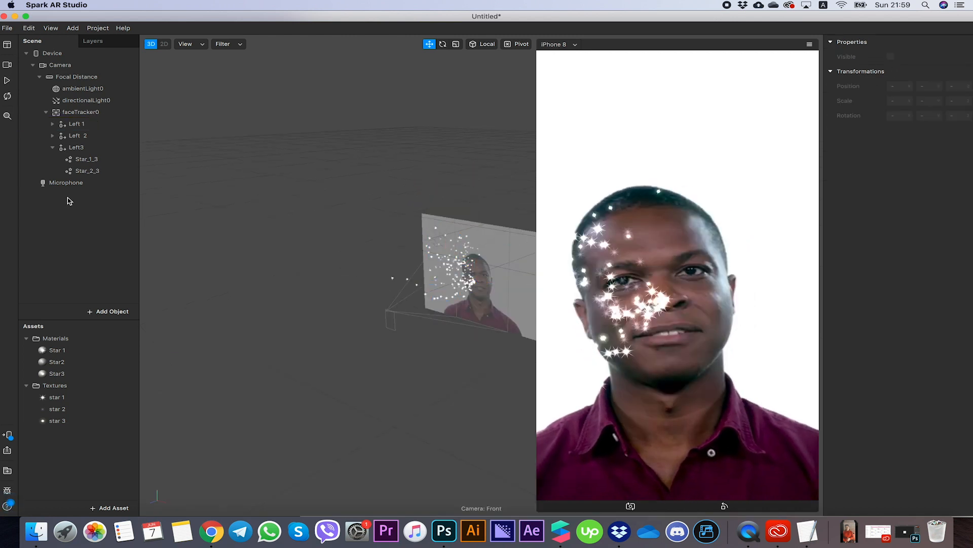
Step: Collapse the Left3 null object, show the Patch Editor and add the faceTracker0 object to it as a patch
left_click(52, 147)
left_click(50, 31)
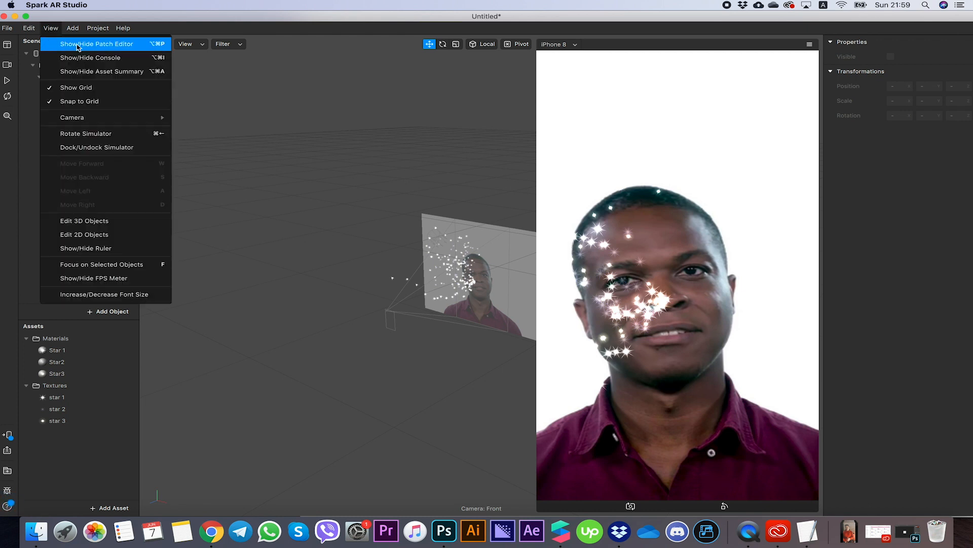
left_click(122, 46)
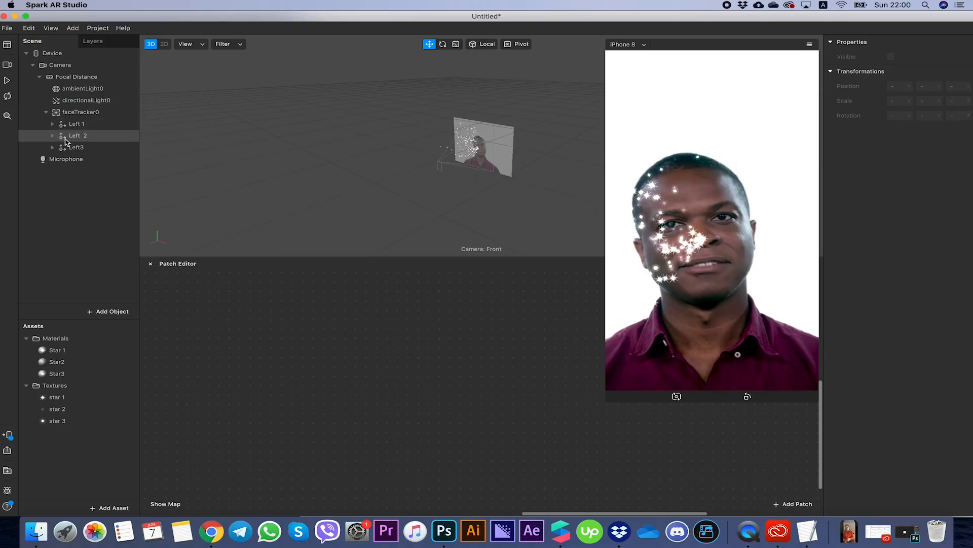
left_click(47, 112)
left_click(72, 116)
left_click_drag(67, 116, 198, 382)
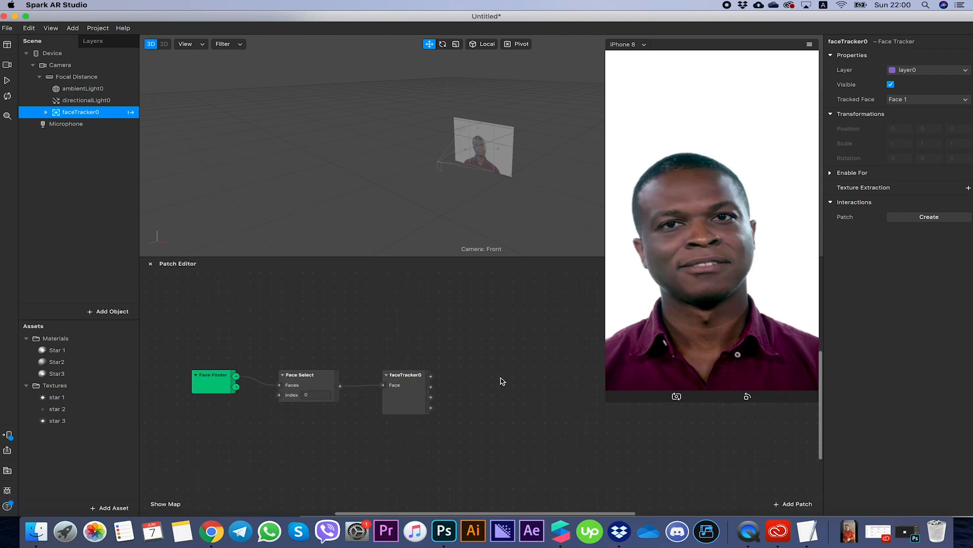
Step: Add an Eyelid patch and connect faceTracker0's Face output to its Face input
right_click(482, 376)
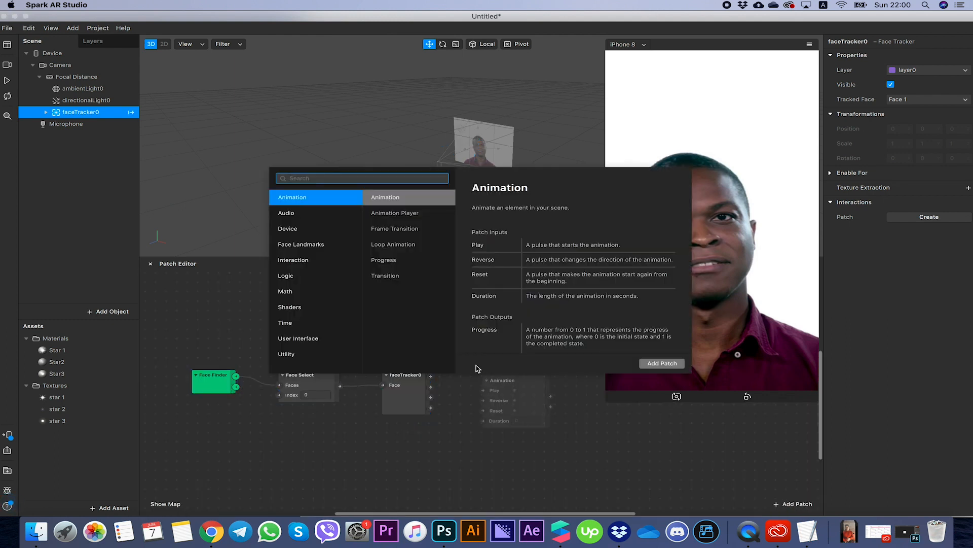
type("eyel")
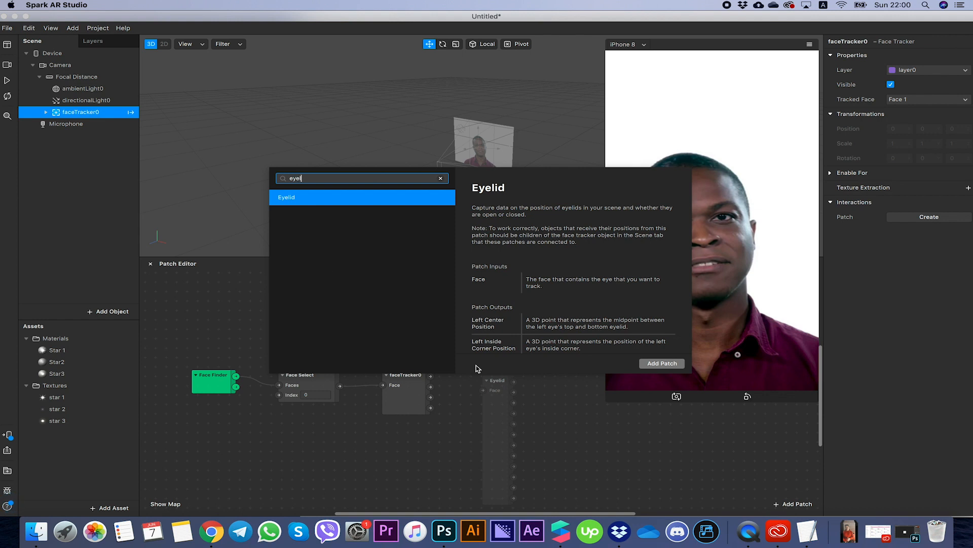
double_click(311, 202)
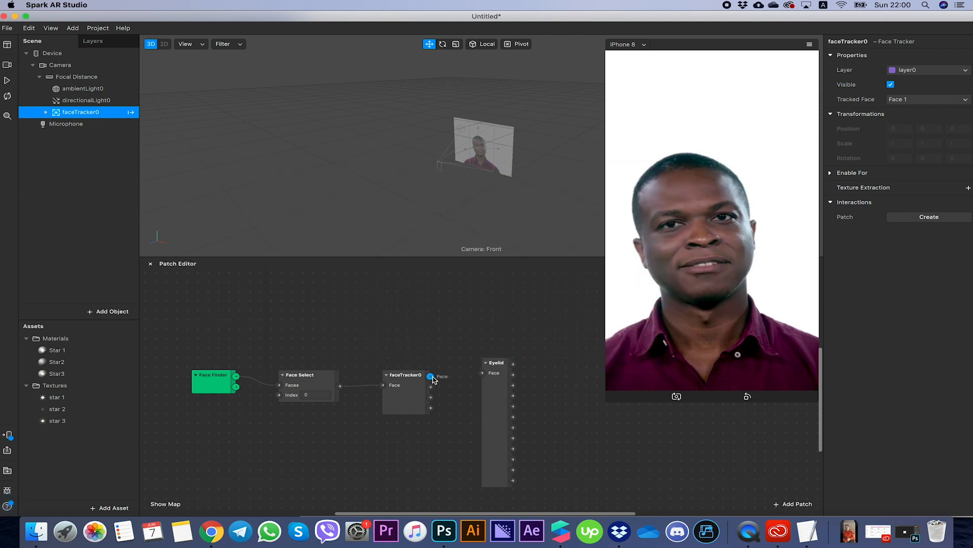
left_click_drag(458, 377, 482, 375)
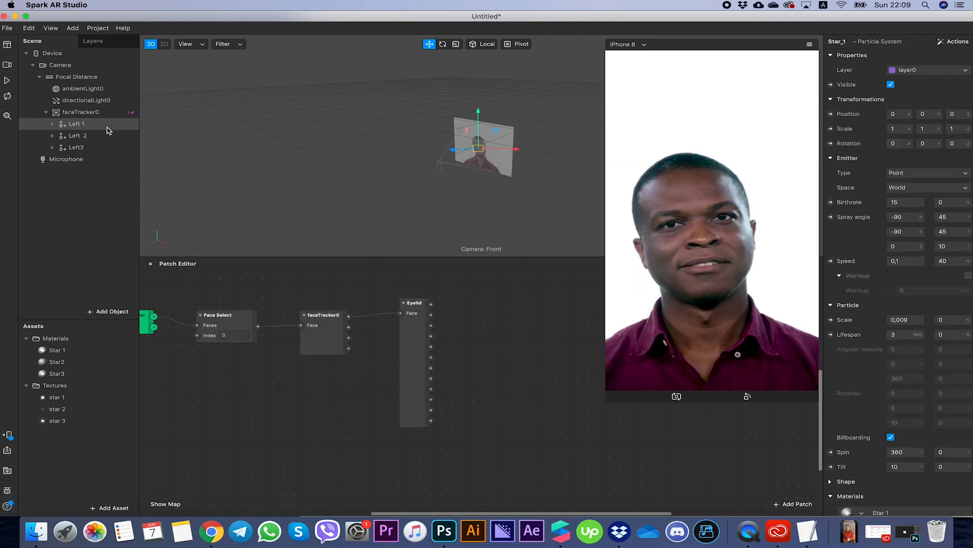
Step: Create position patches for the Left 1, Left 2 and Left3 null objects and arrange them beside the Eyelid patch
left_click(100, 126)
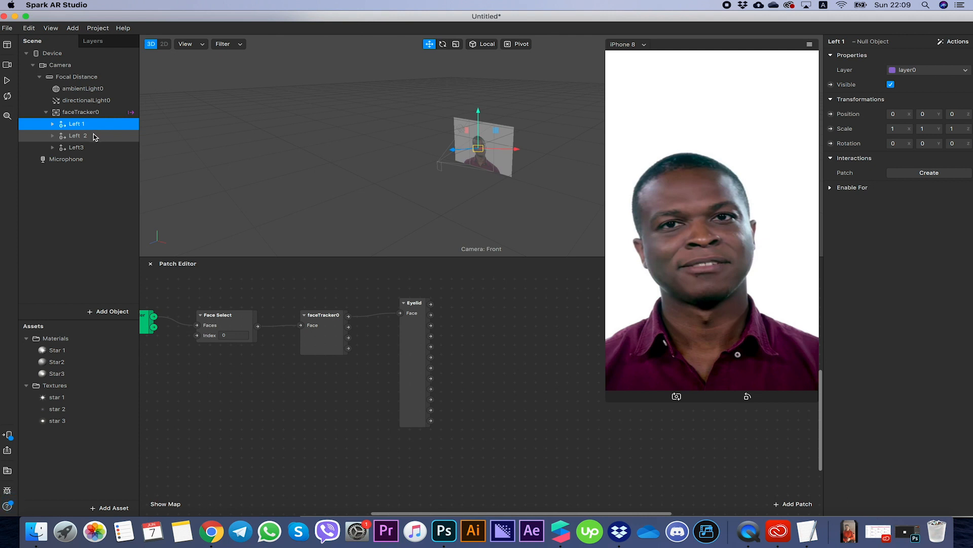
left_click(94, 136, "shift")
left_click(91, 148, "shift")
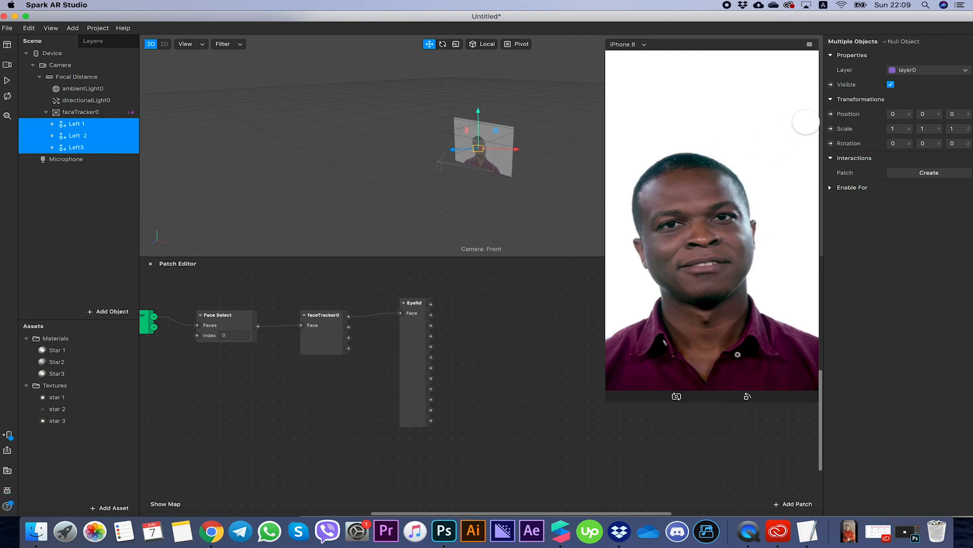
left_click(830, 114)
left_click_drag(522, 399, 514, 292)
left_click_drag(515, 400, 514, 332)
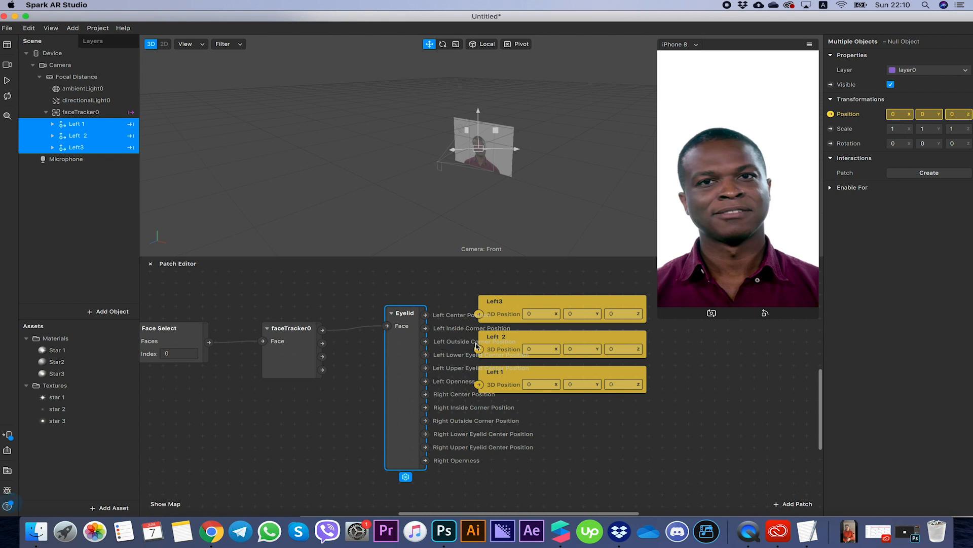
Step: Connect the Eyelid's Left Outside Corner Position to Left 1 and Left Upper Eyelid Center Position to Left 2 and Left3, previewing the effect
left_click_drag(425, 342, 480, 387)
left_click_drag(426, 367, 479, 349)
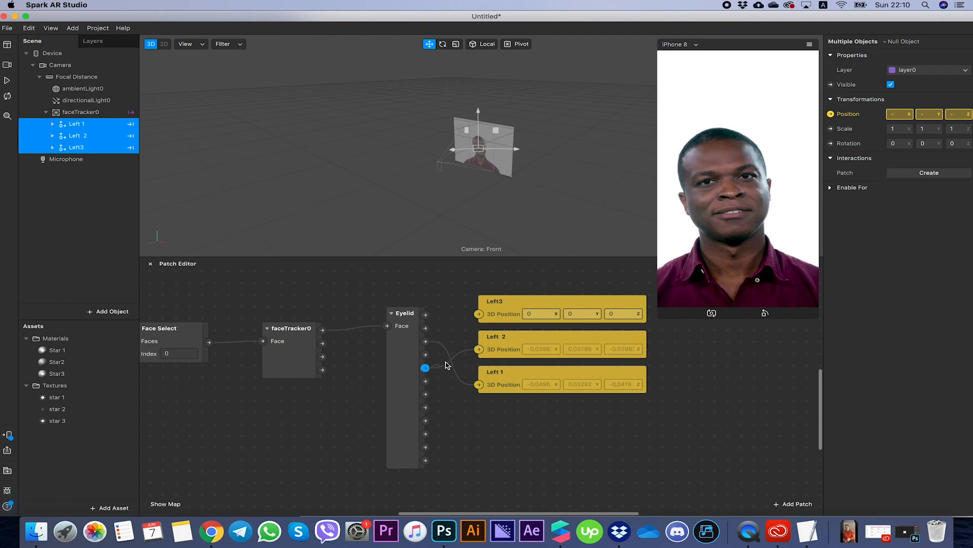
left_click_drag(479, 314, 425, 368)
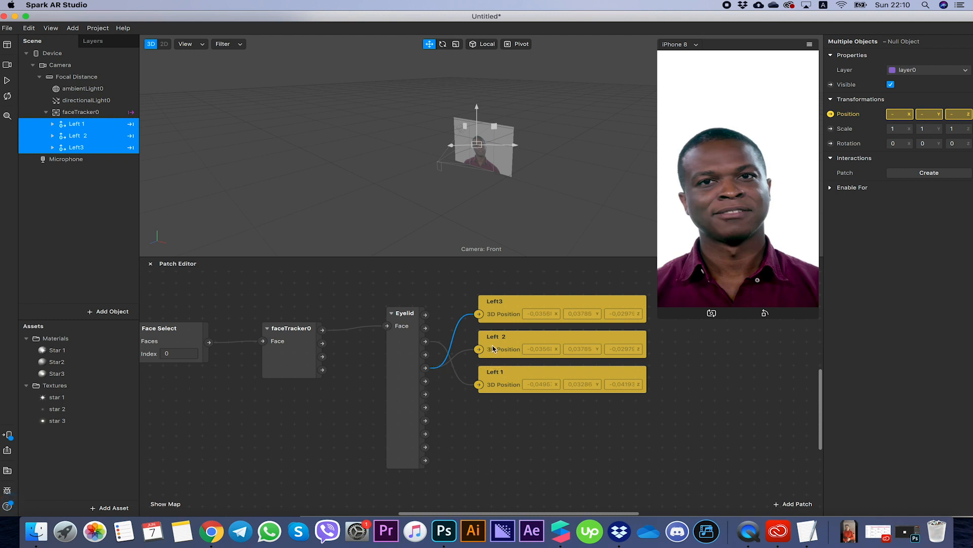
left_click(7, 80)
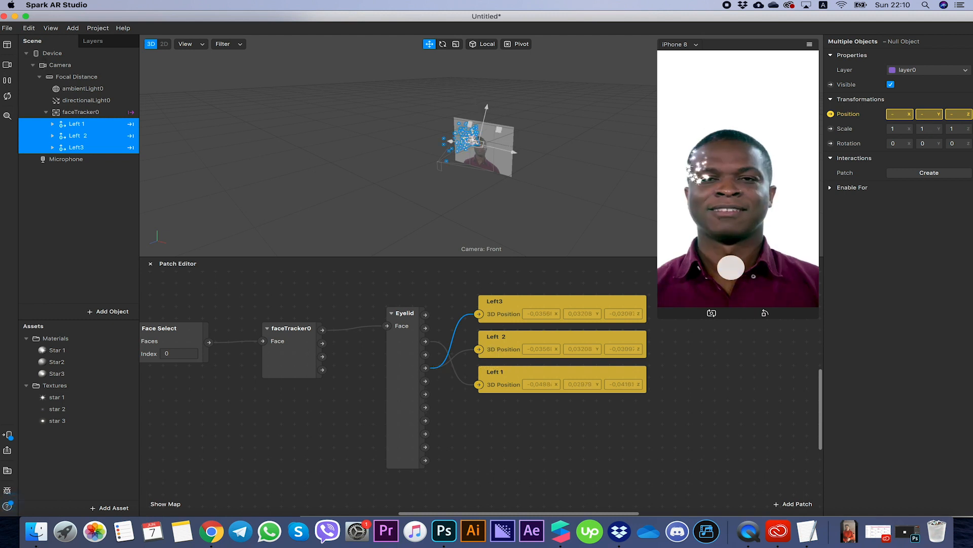
key("space")
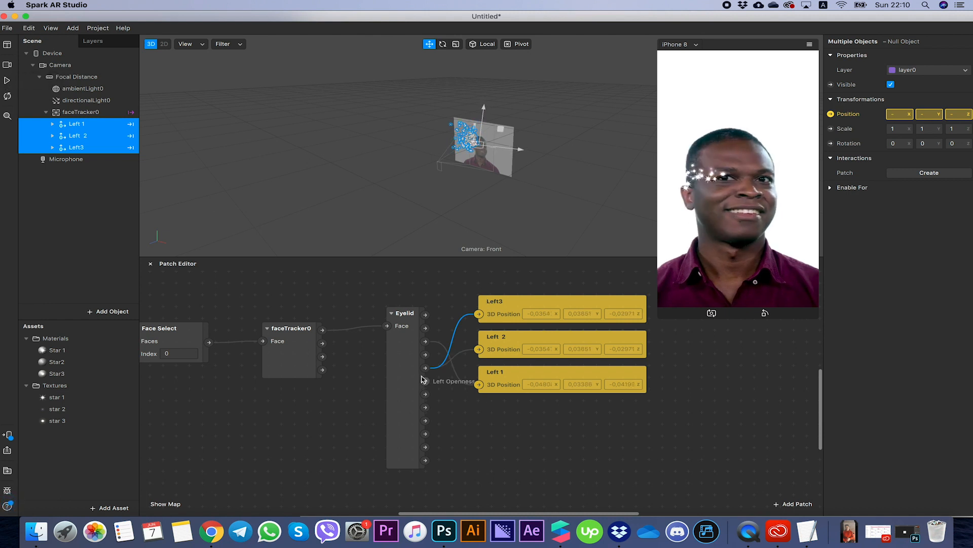
Step: Reconnect the Left3 and Left 2 positions to the Eyelid's Left Outside Corner Position and check the preview
left_click_drag(427, 344, 479, 313)
left_click_drag(427, 343, 479, 349)
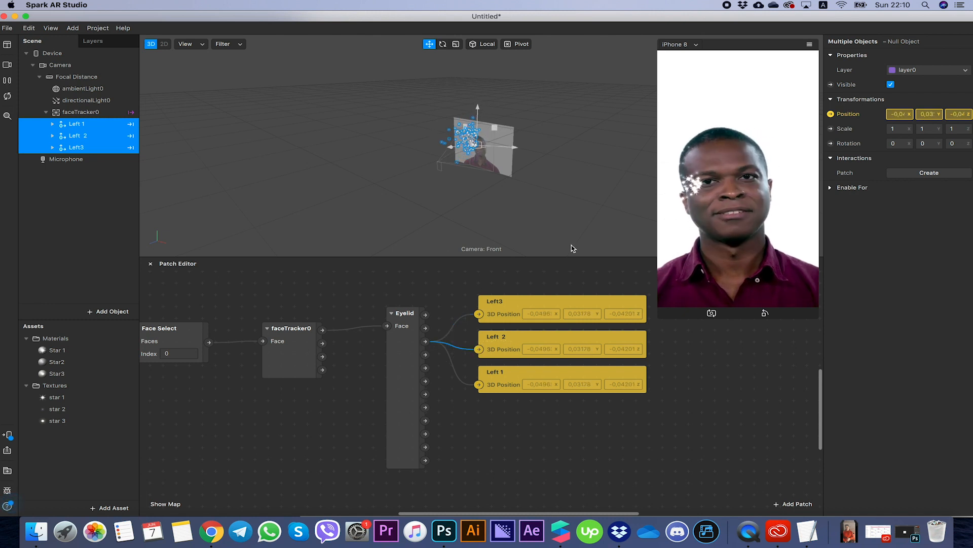
left_click(8, 81)
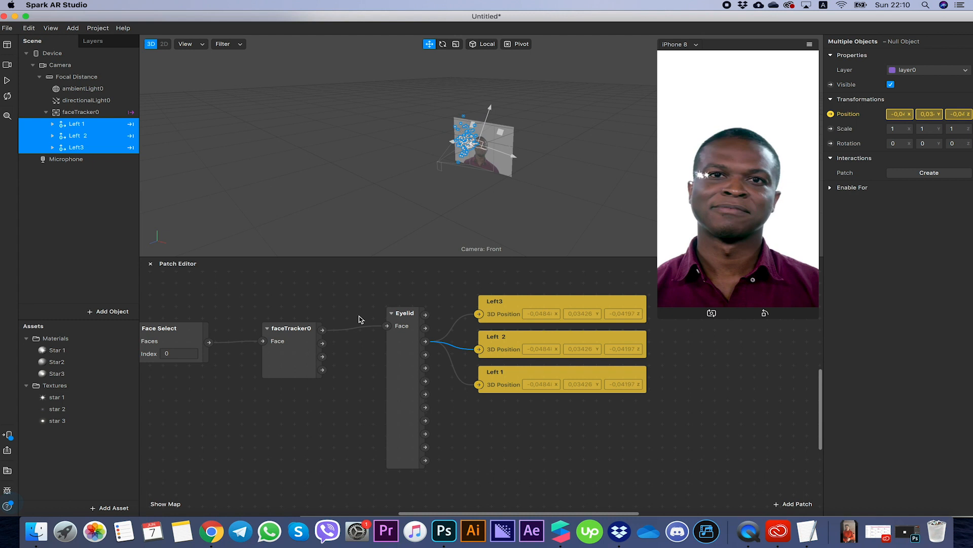
left_click(184, 165)
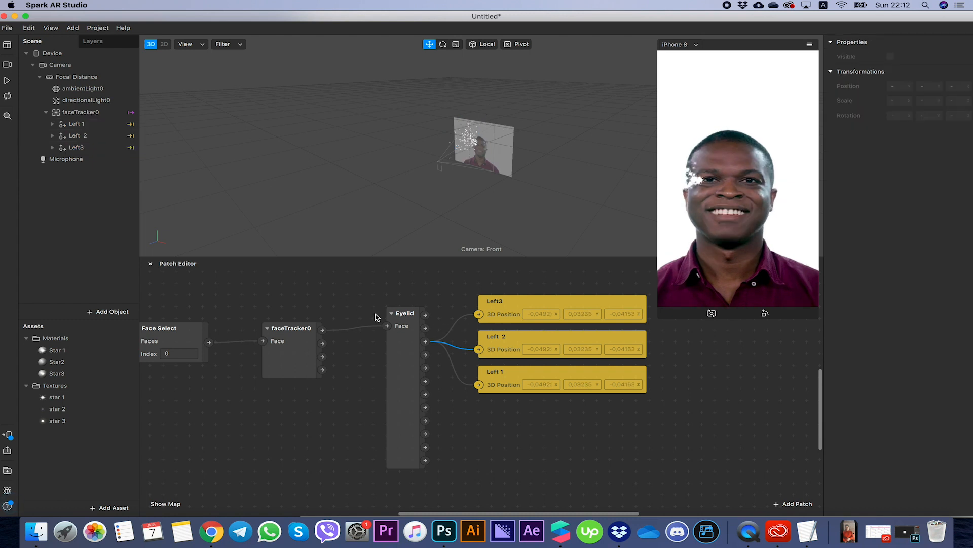
Step: Duplicate the Left 1, Left 2 and Left3 null objects together and collapse the expanded copy
left_click(77, 124)
left_click(77, 136, "shift")
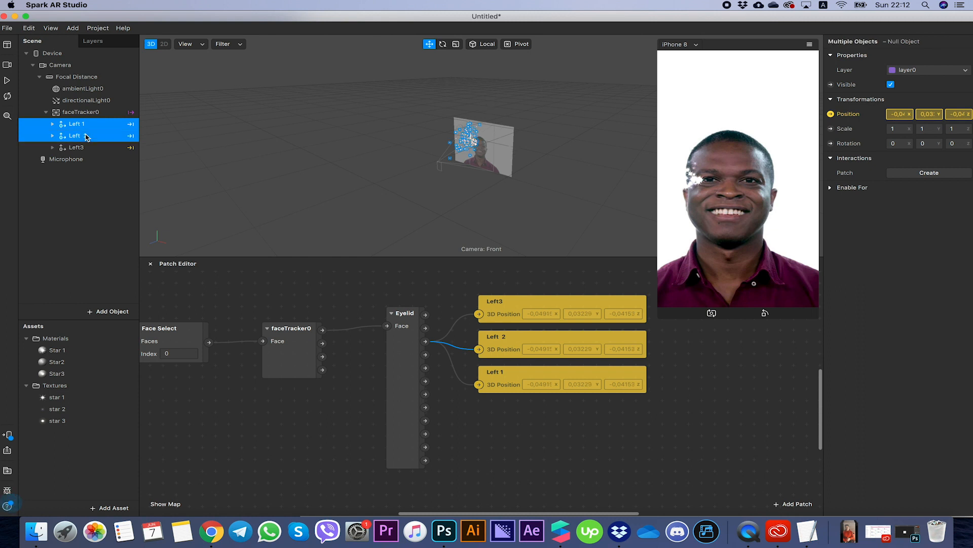
left_click(87, 148, "shift")
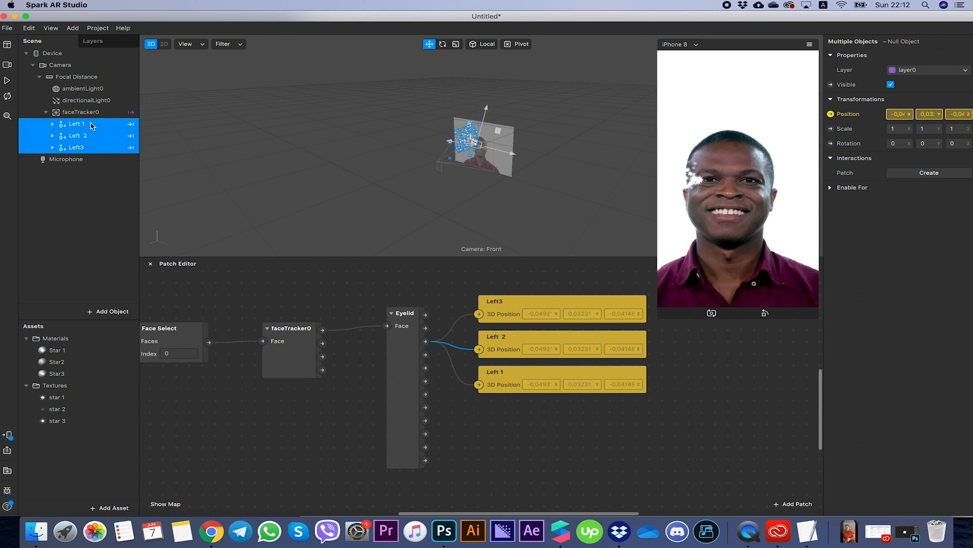
right_click(91, 125)
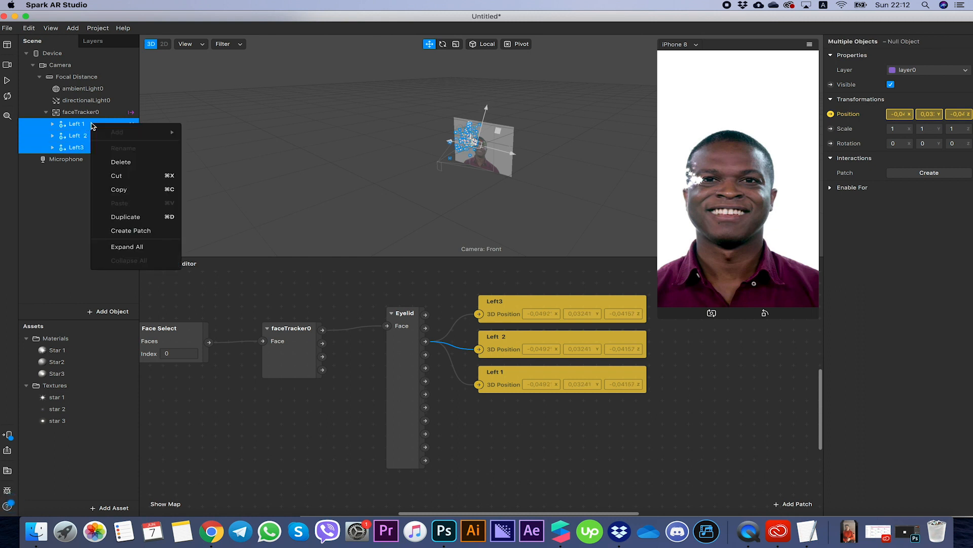
left_click(125, 217)
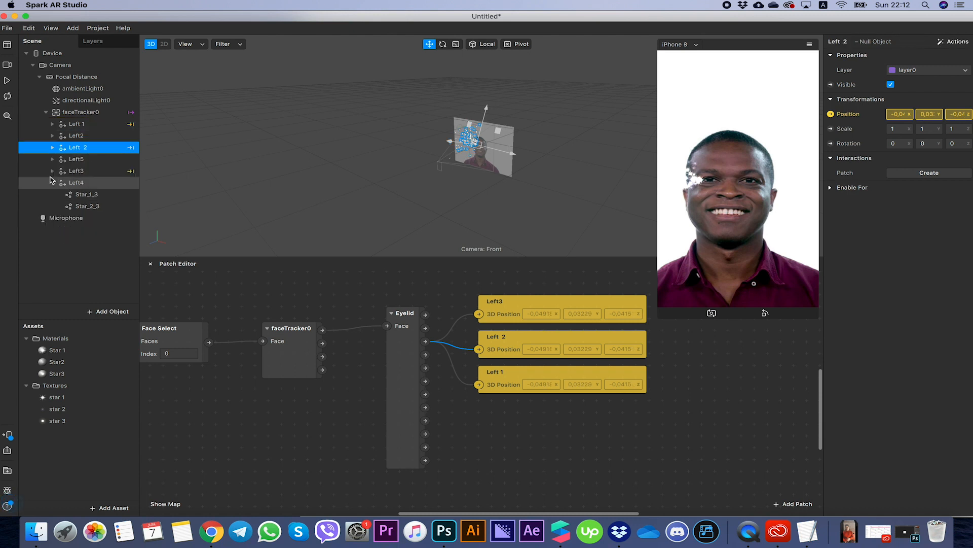
left_click(51, 183)
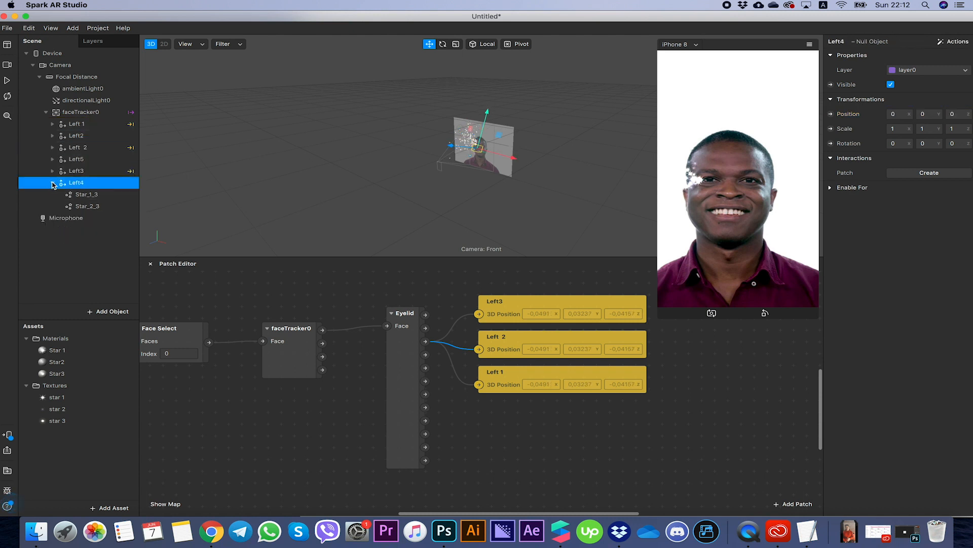
Step: Rename the three duplicated null objects as Right 1, Right 2 and Right 3
left_click(134, 137)
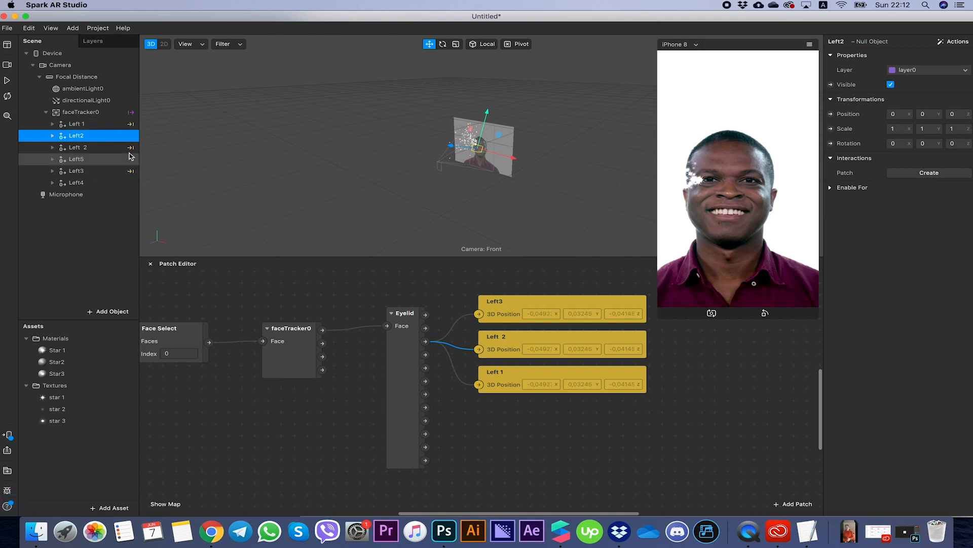
double_click(85, 136)
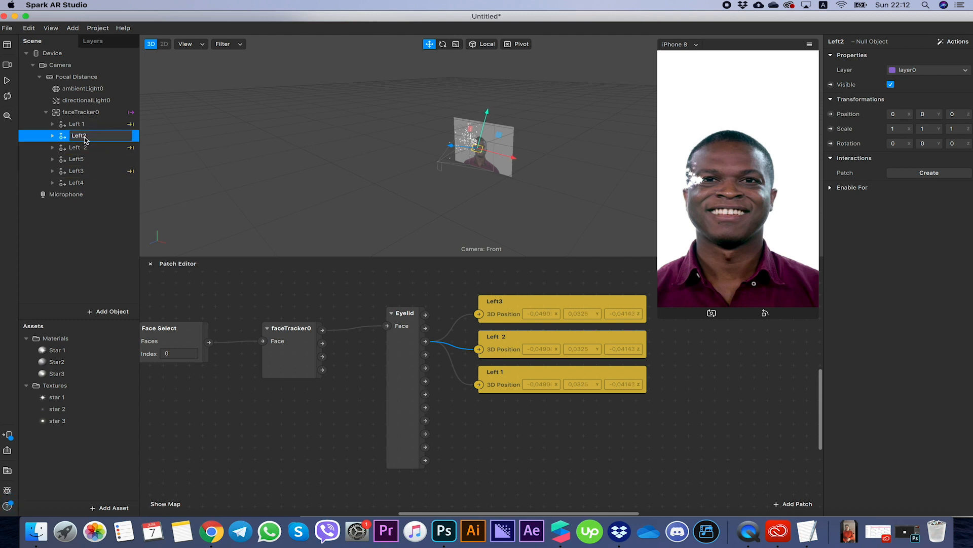
left_click_drag(79, 137, 62, 138)
key("Return")
double_click(86, 159)
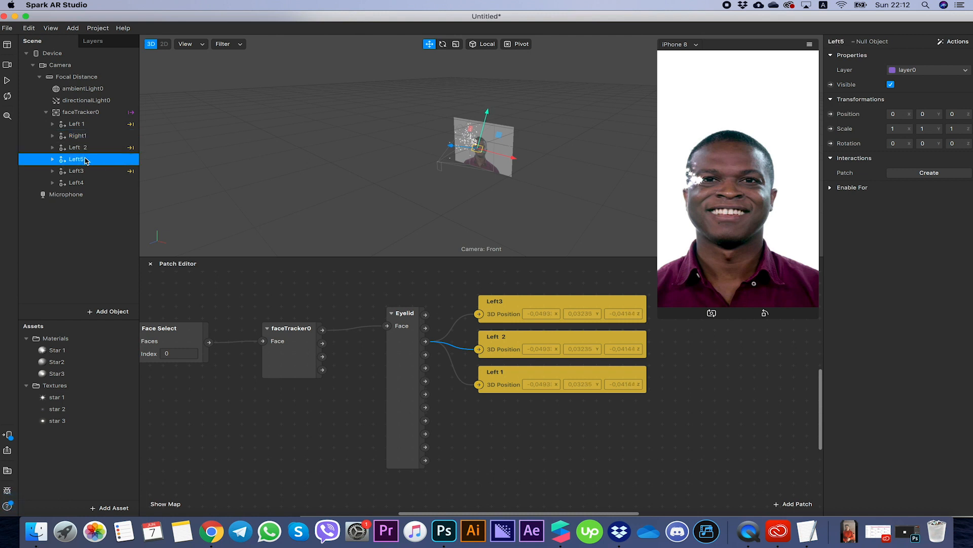
type("Right 2")
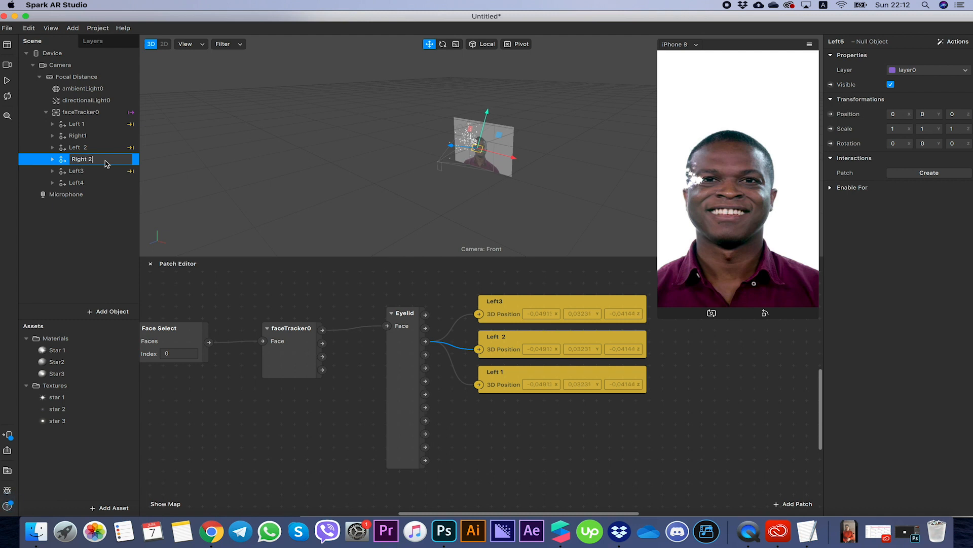
key("Return")
double_click(96, 183)
type("R")
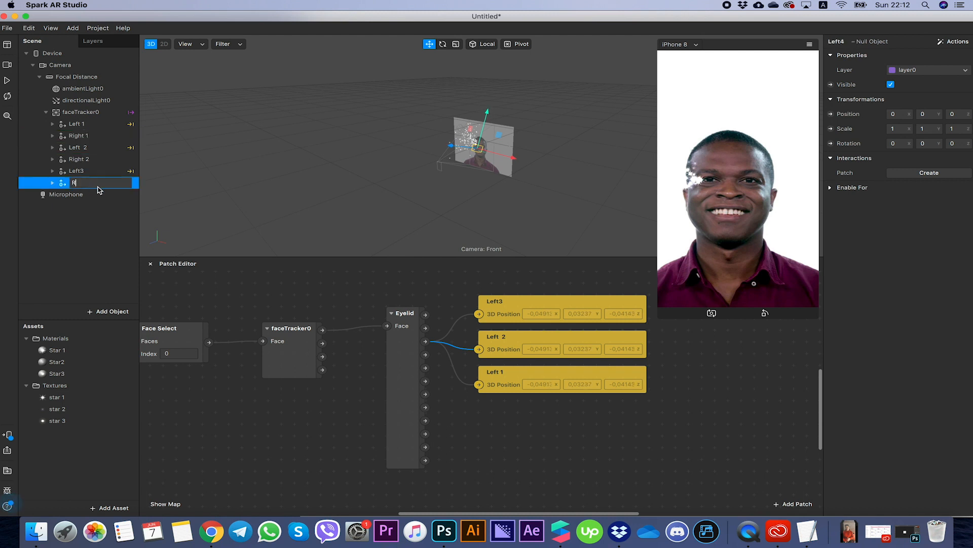
type("ight 3")
key("Return")
Step: Reorder the face tracker's children so Right 1, Right 2 and Right 3 follow the Left null objects in numerical order
left_click_drag(84, 137, 87, 178)
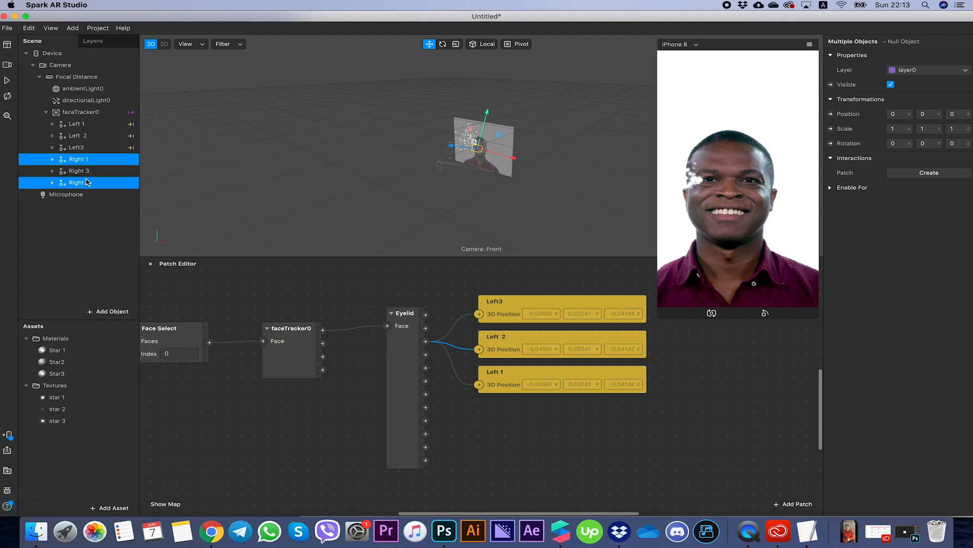
left_click(99, 170)
left_click(101, 162)
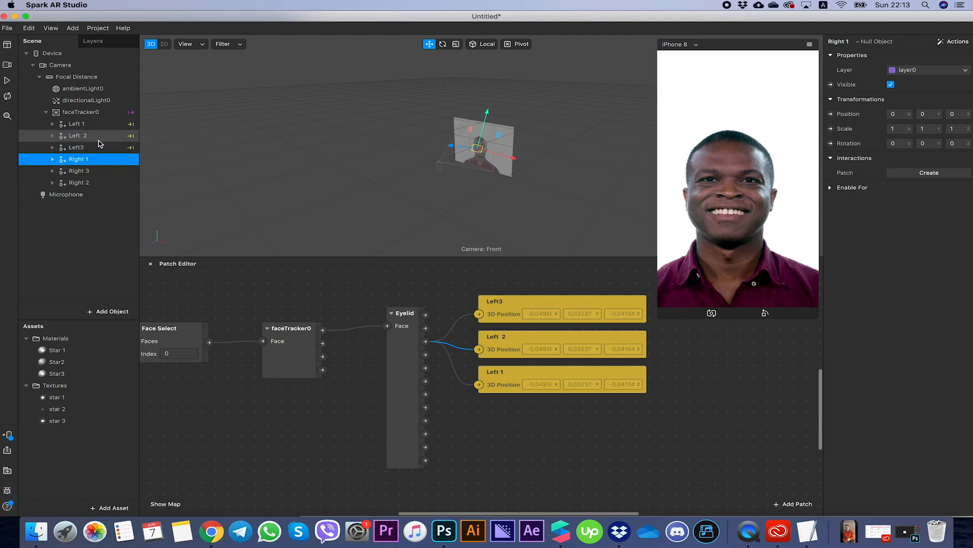
left_click(91, 171)
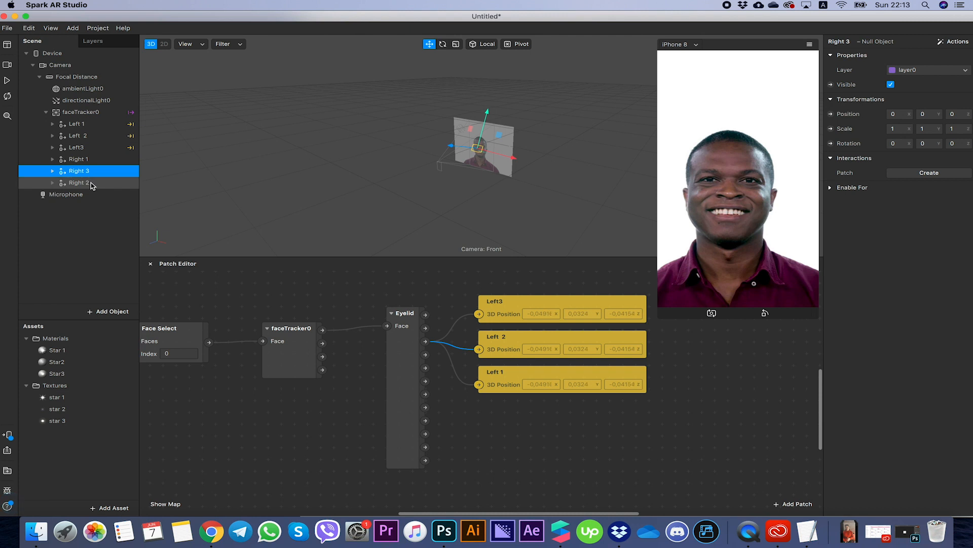
left_click(91, 183)
left_click_drag(93, 184, 98, 170)
left_click(98, 187)
left_click(98, 171)
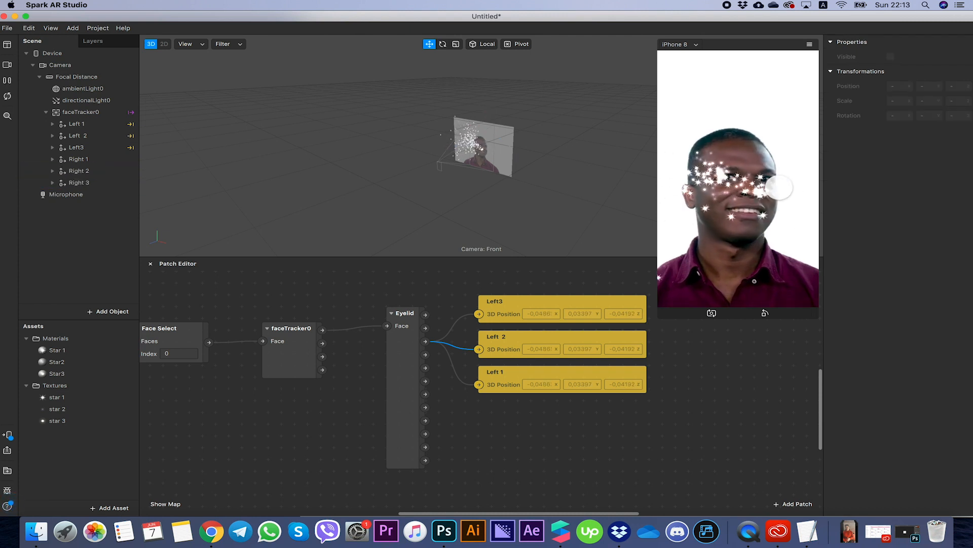
Step: Pause the preview, set the X spray angle of Star_1 under Right 1 to 90, and try removing the minus from its Y angle
left_click(7, 80)
left_click(53, 159)
left_click(78, 159)
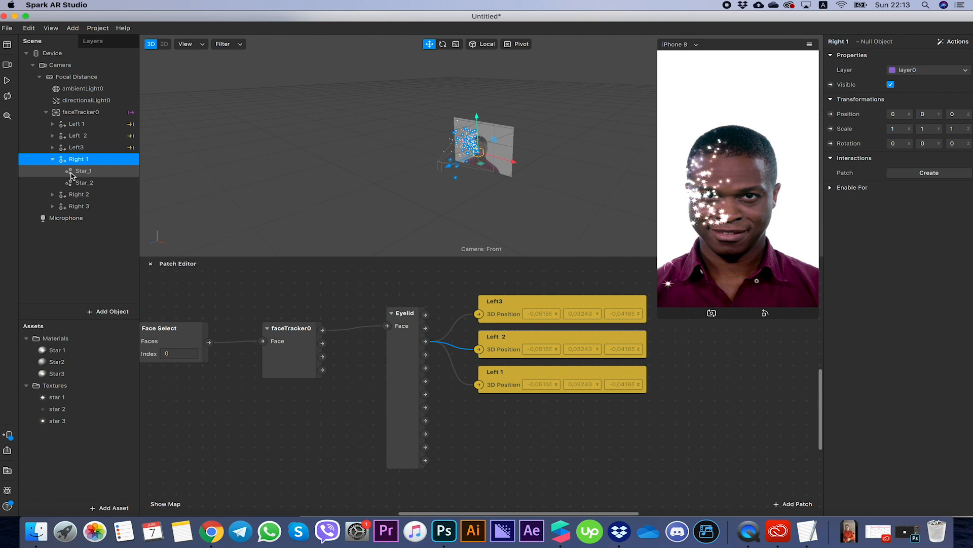
left_click(74, 174)
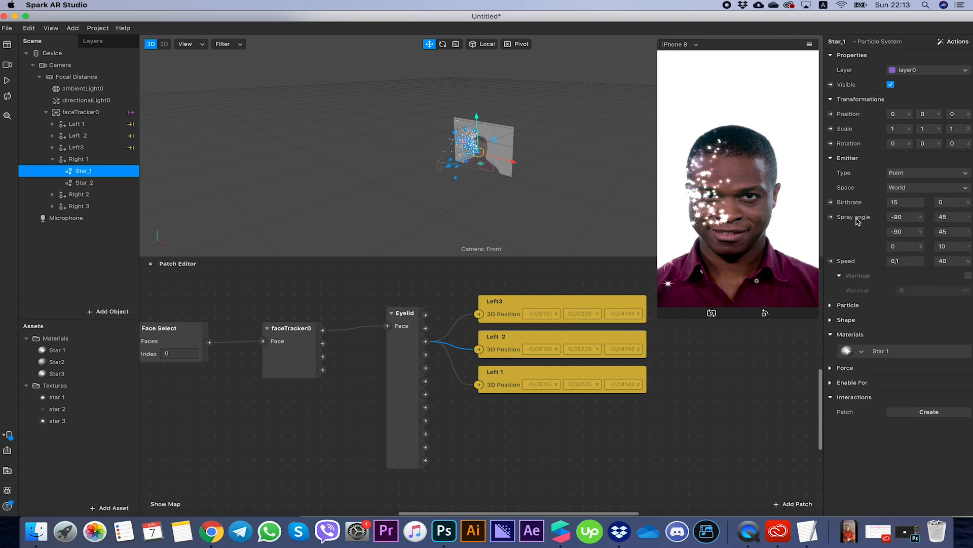
left_click(897, 217)
key("BackSpace")
key("Return")
left_click(895, 232)
key("Delete")
key("Return")
Step: Set the X spray angle of Star_2 under Right 1 to 70
left_click(83, 182)
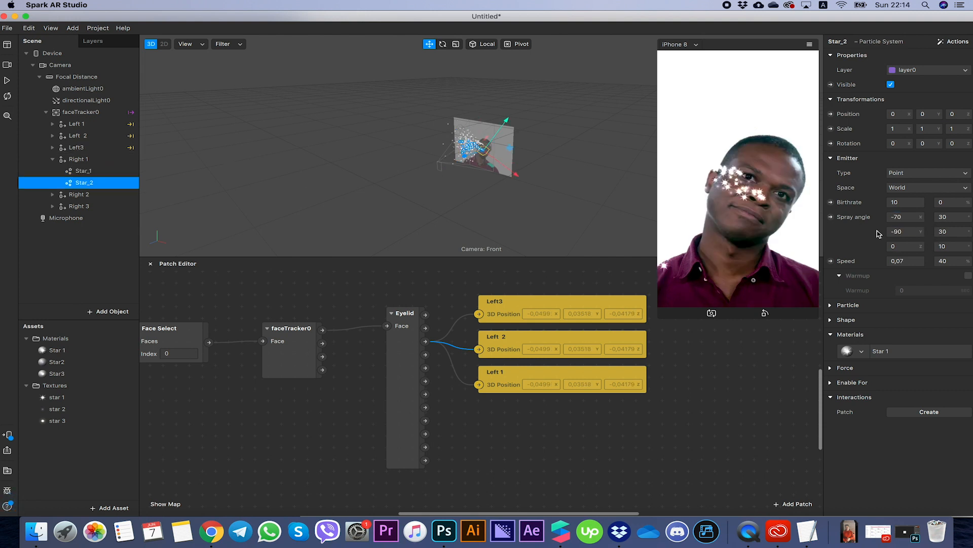
left_click(891, 217)
key("Return")
Step: Switch the X spray angle of Right 1's Star_1 to -90 for comparison and restore it to 90
left_click(69, 174)
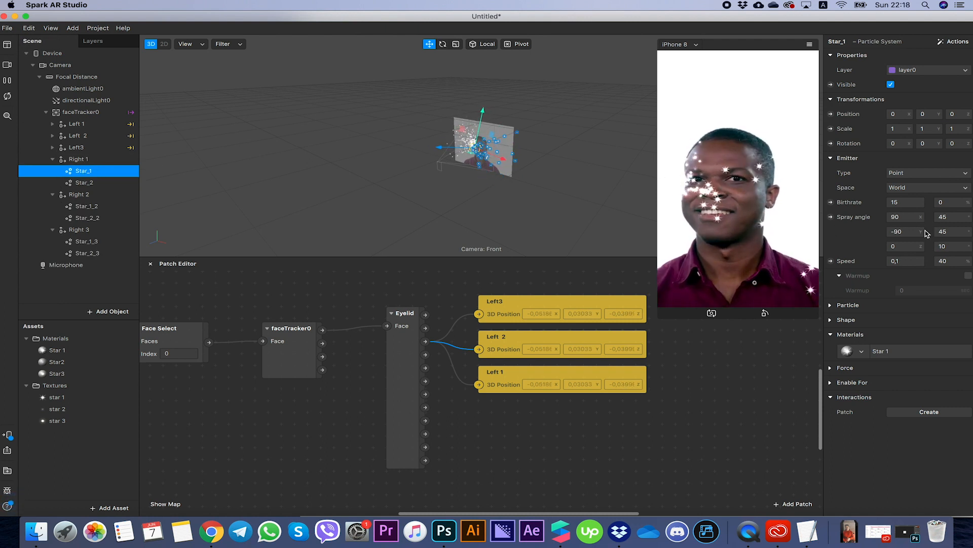
left_click(907, 218)
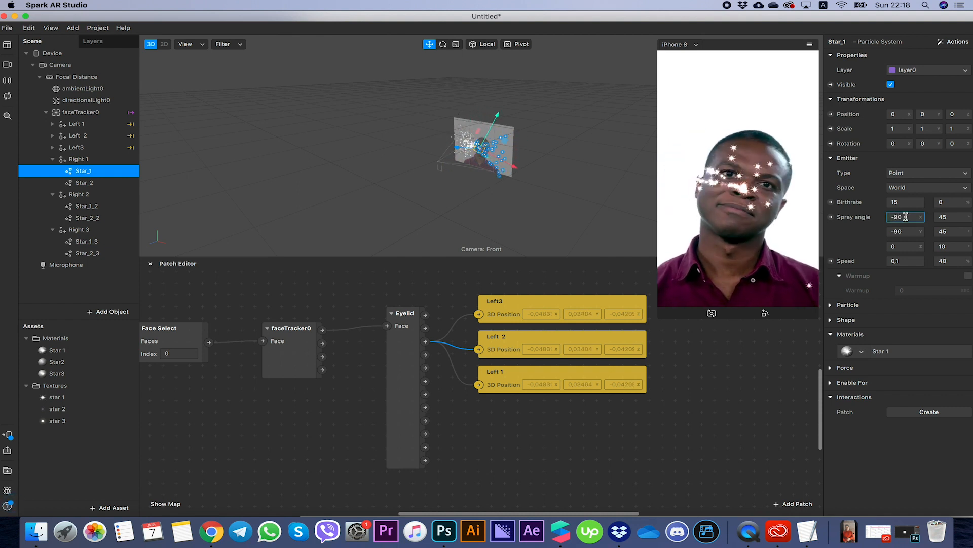
key("Return")
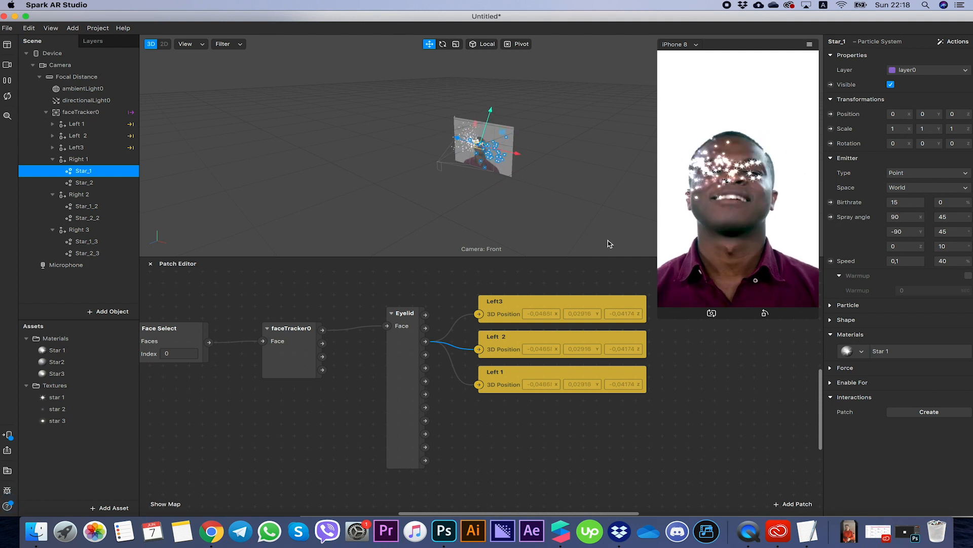
Step: Review the spray angles of the star emitters under Right 1, Right 2 and Right 3
left_click(73, 184)
left_click(917, 231)
left_click(81, 206)
left_click(81, 217)
left_click(81, 241)
left_click(81, 253)
left_click(86, 171)
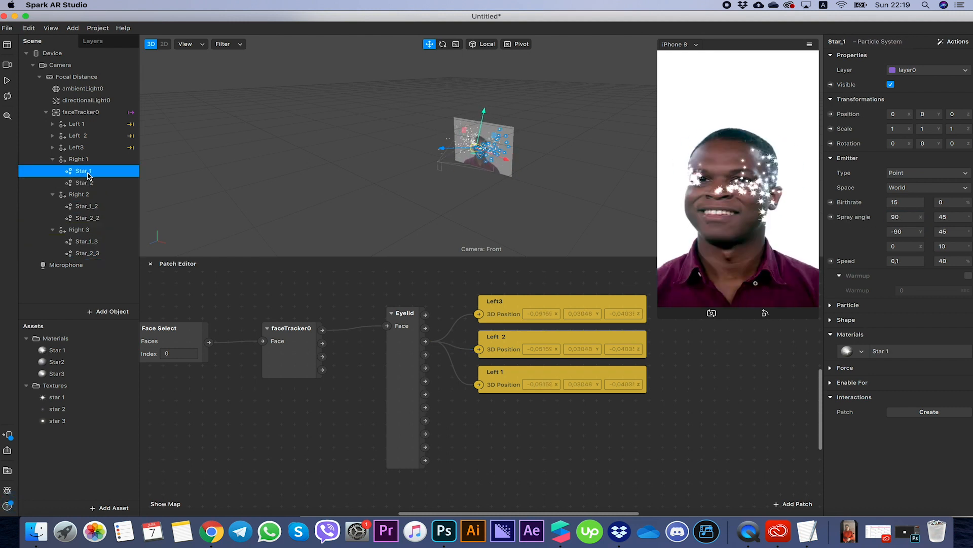
Step: Add position patches for Right 1, Right 2 and Right 3 and arrange them beneath the Left patches
left_click(73, 159)
left_click(53, 159)
left_click(53, 171)
left_click(53, 183)
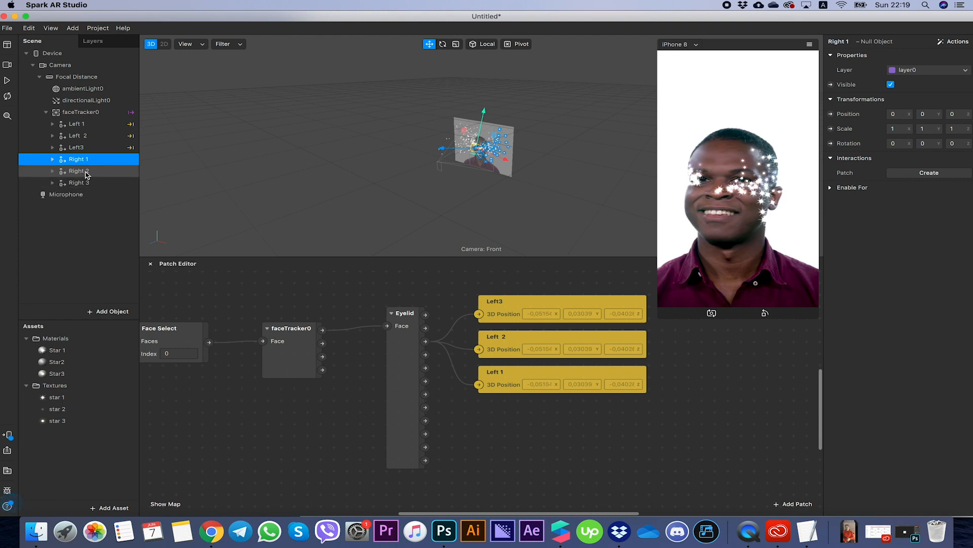
left_click(86, 173, "shift")
left_click(85, 184, "shift")
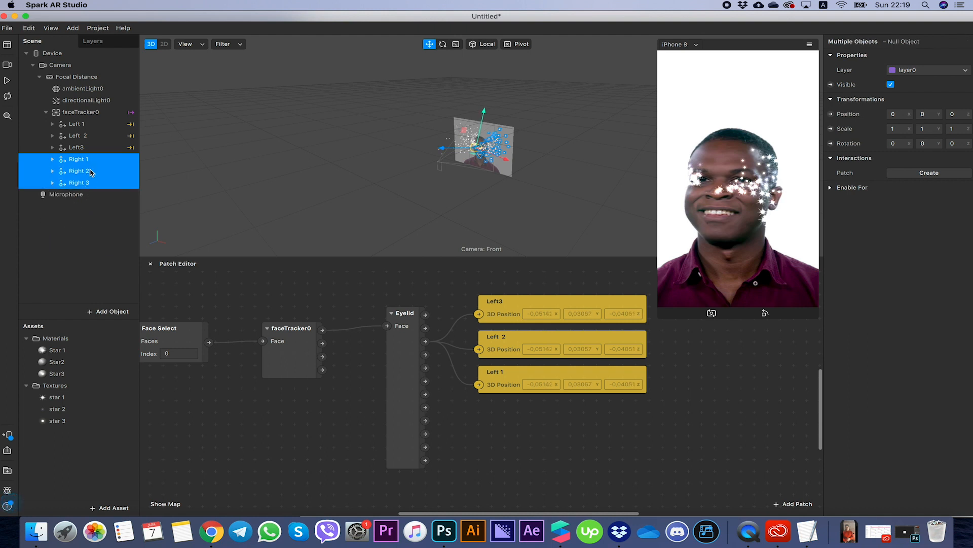
left_click(831, 115)
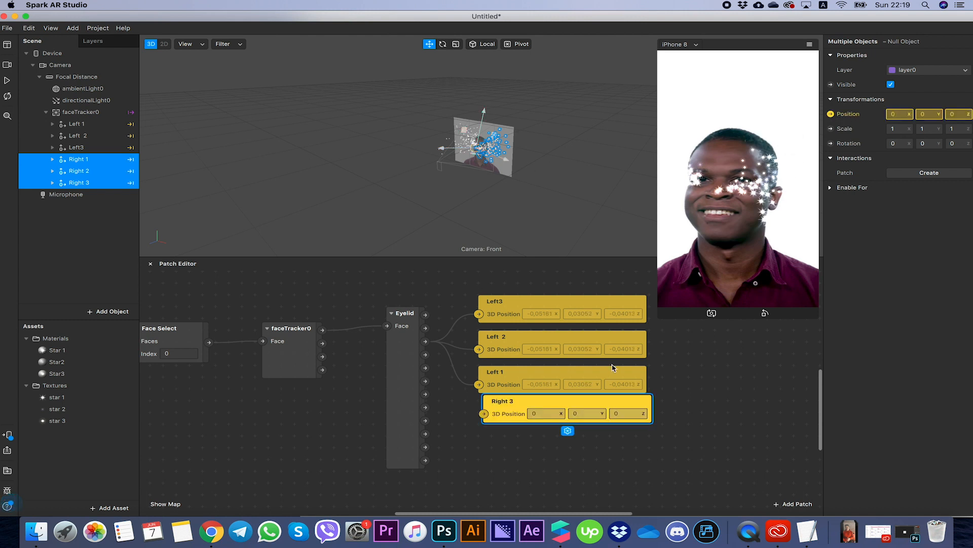
left_click_drag(576, 407, 569, 438)
left_click_drag(527, 411, 517, 481)
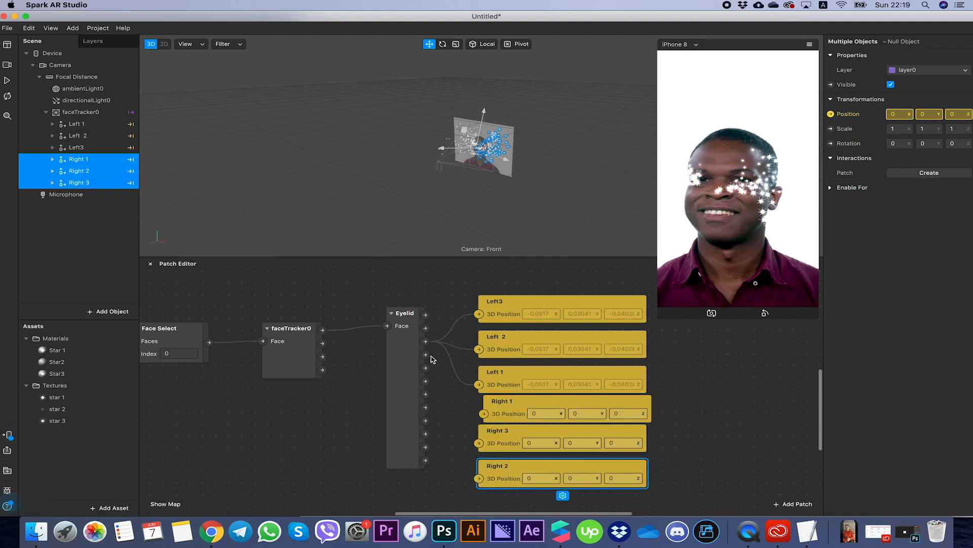
Step: Connect the Eyelid patch's Right Outside Corner Position to the Right 1, Right 3 and Right 2 positions
scroll(426, 423, "up", 3)
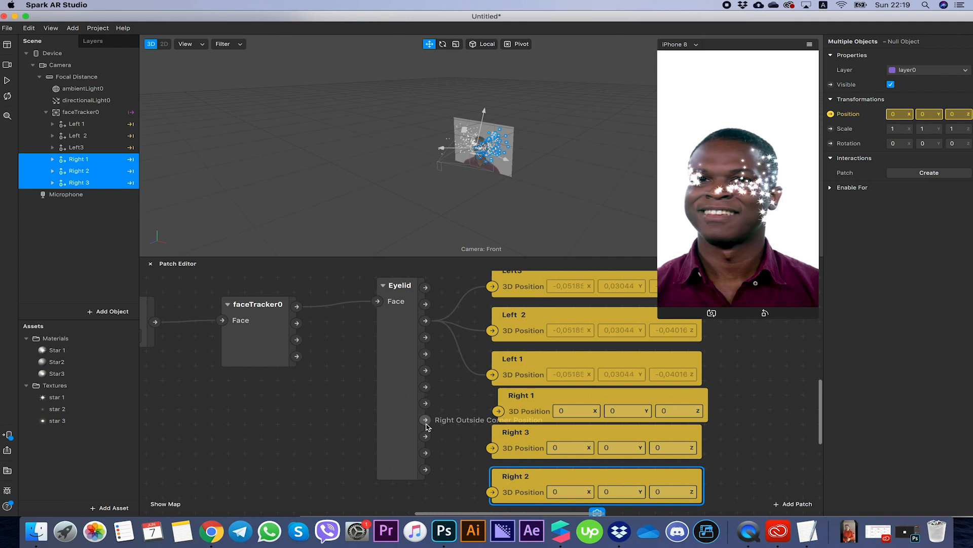
left_click_drag(425, 420, 499, 414)
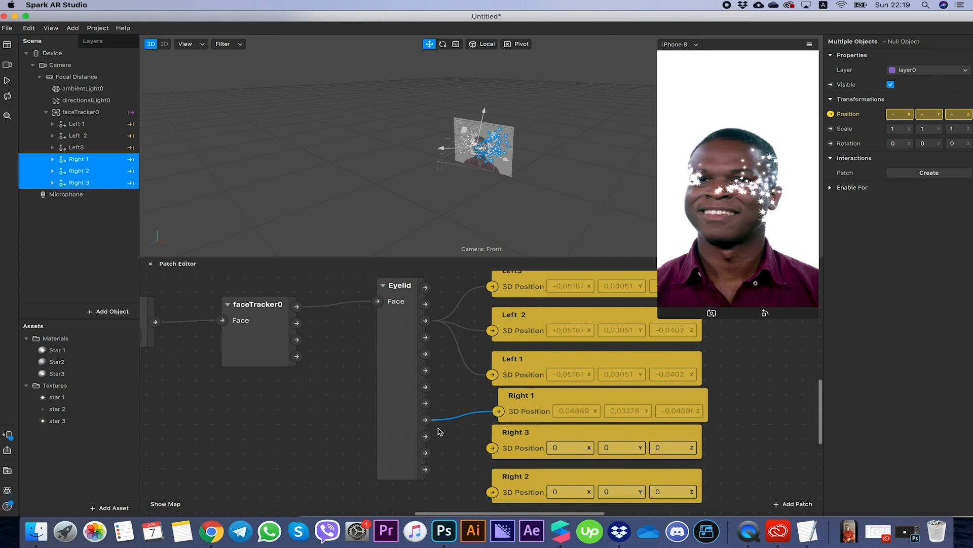
left_click_drag(425, 420, 492, 448)
left_click_drag(425, 419, 493, 492)
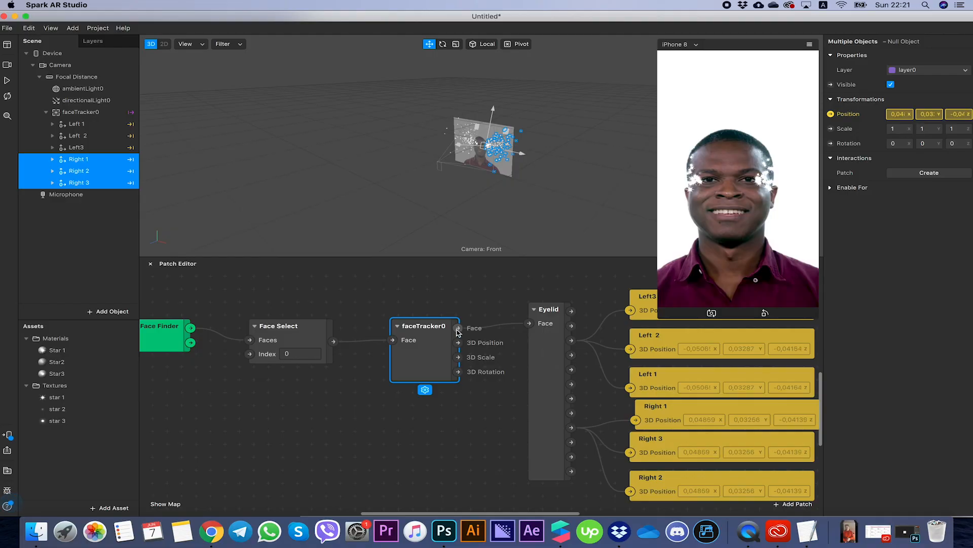
Step: Add a Blink patch fed by faceTracker0's Face output and place it below the face tracking patches
left_click_drag(459, 329, 452, 426)
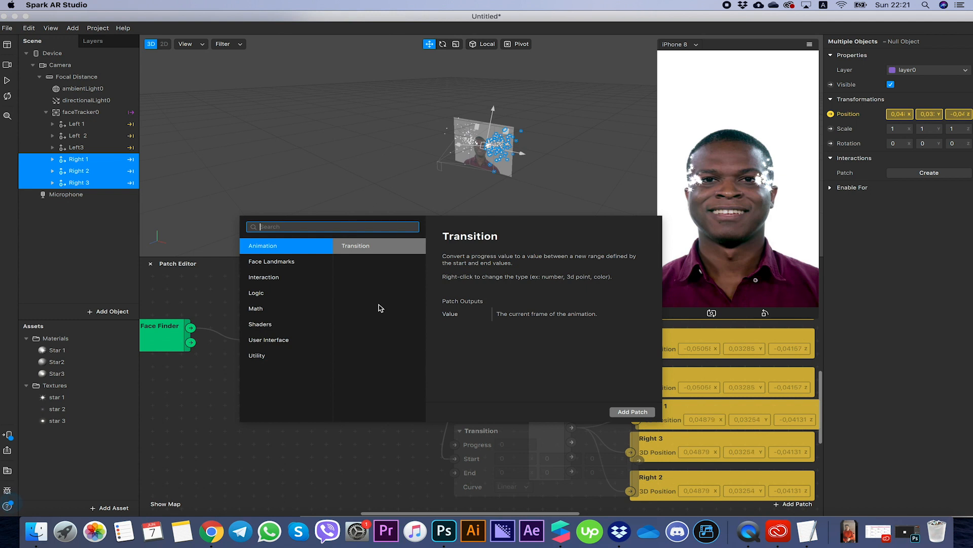
type("blin")
key("Return")
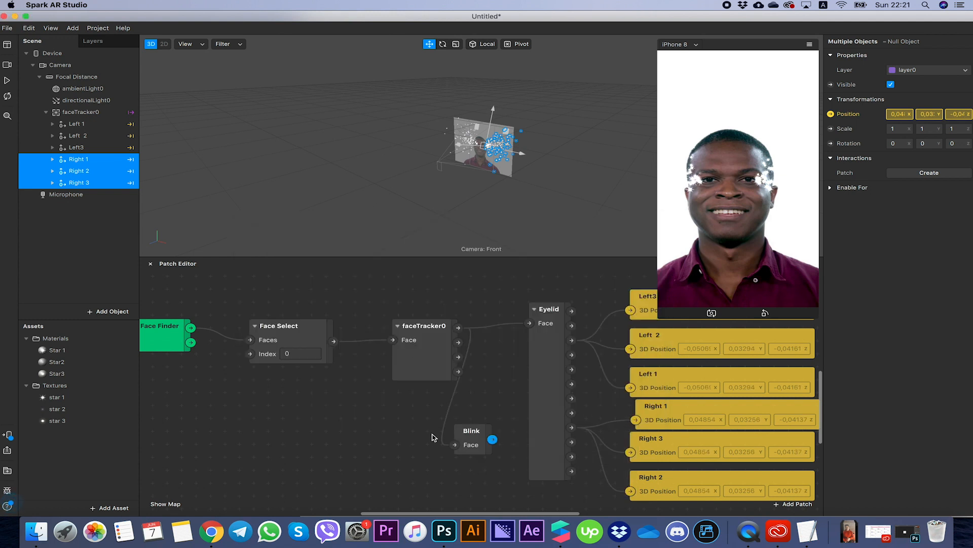
left_click_drag(471, 432, 327, 416)
Step: Add a Switch patch flipped by the Blink output and place it beside the Blink patch
scroll(296, 414, "down", 2)
type("swi")
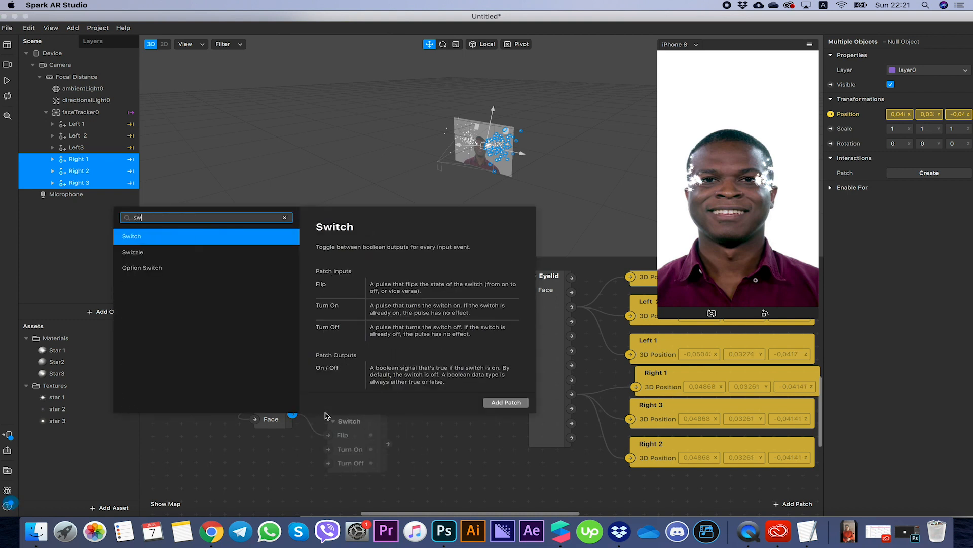
key("Return")
left_click_drag(342, 418, 326, 401)
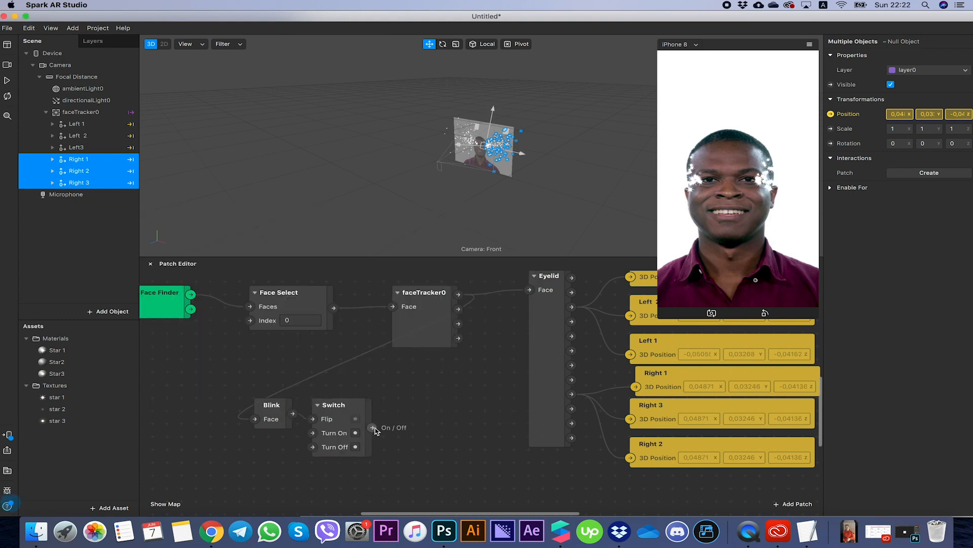
Step: Add an If Then Else patch with its Condition driven by the Switch's On / Off output
left_click_drag(396, 429, 396, 428)
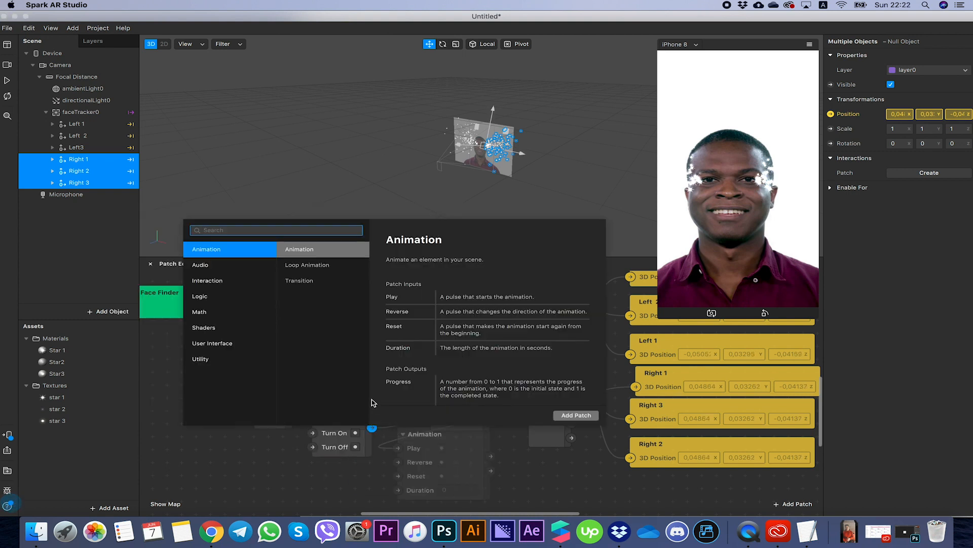
type("if t")
key("Return")
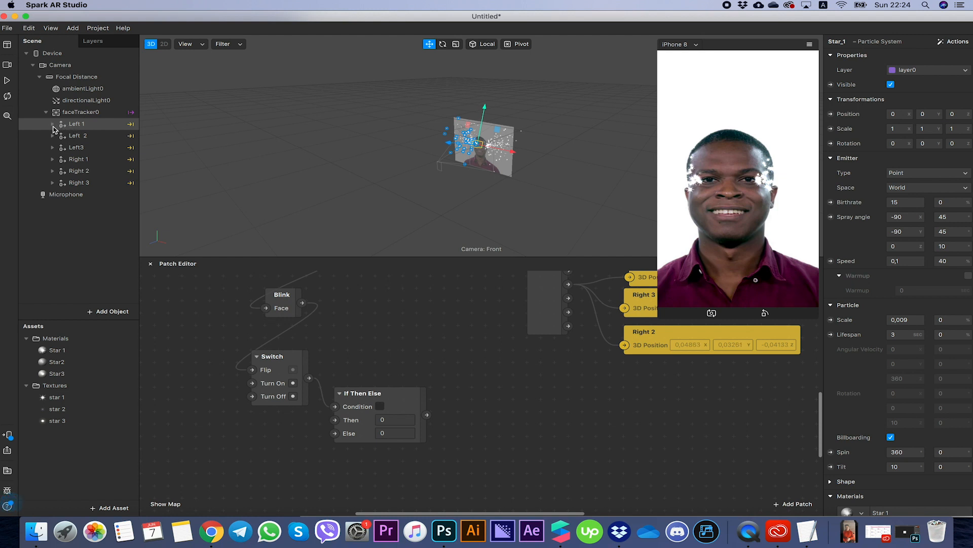
Step: Expand all Left and Right null objects in the scene to show their star emitters
left_click(53, 124)
left_click(55, 160)
left_click(53, 159)
left_click(53, 194)
left_click(53, 229)
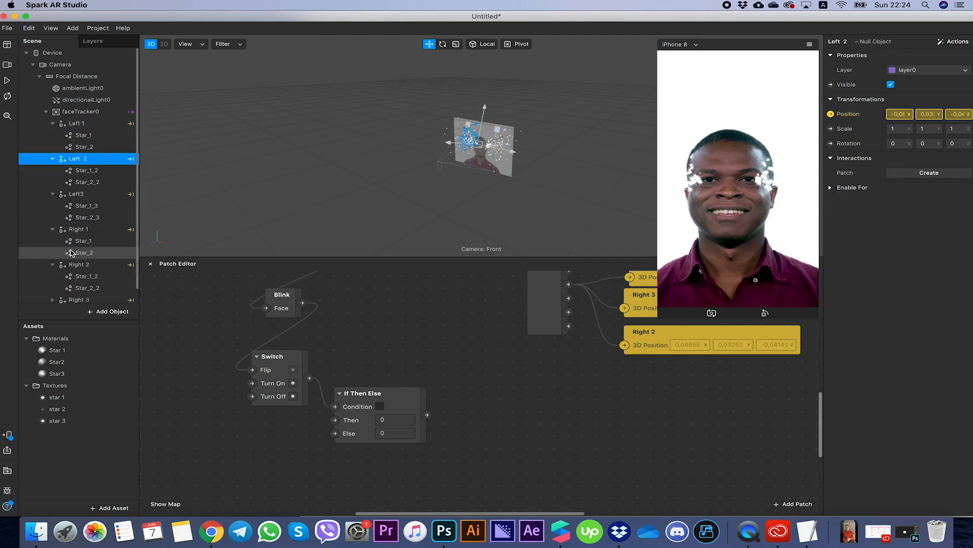
left_click(53, 265)
left_click(54, 300)
scroll(76, 253, "down", 2)
Step: Set the birthrate of the first star emitter in every Left and Right group to 15
left_click(87, 107)
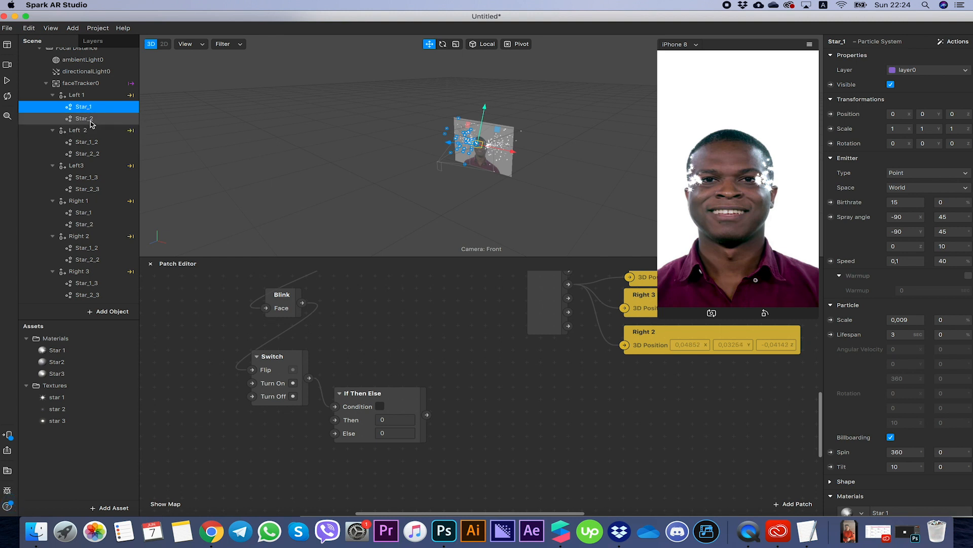
left_click(906, 202)
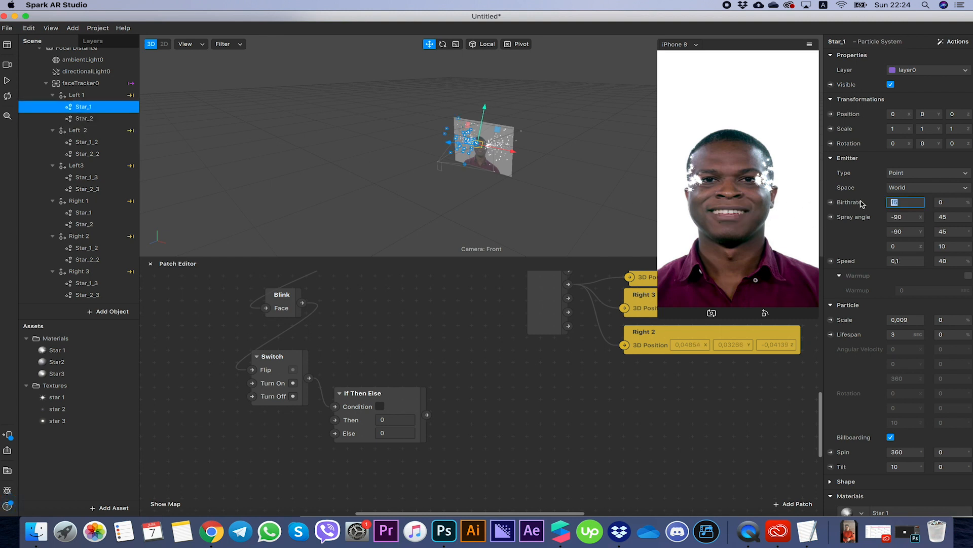
left_click(89, 144)
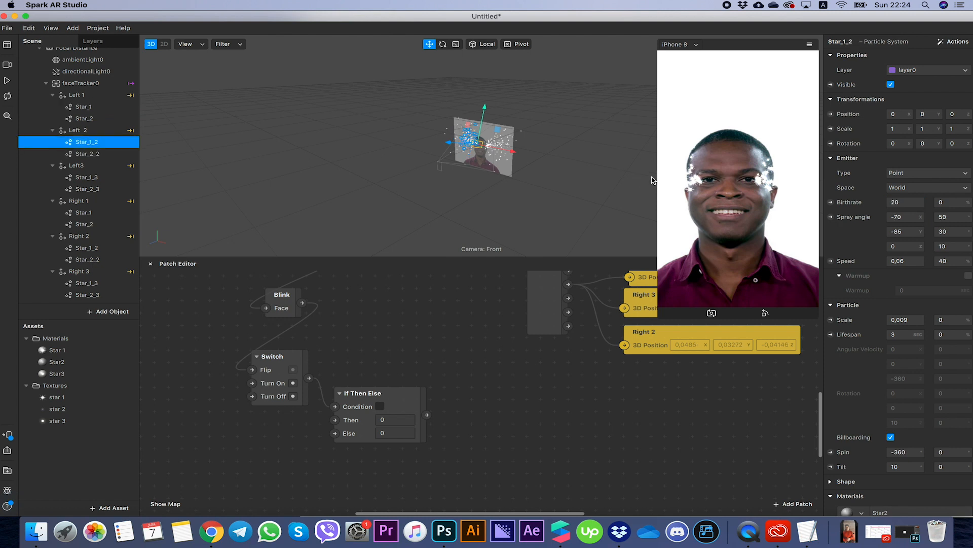
left_click(91, 142)
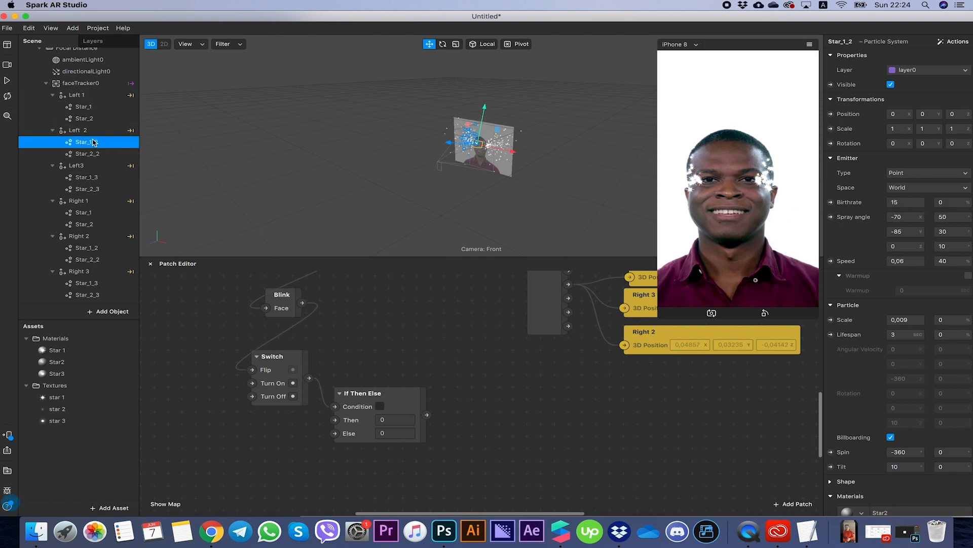
left_click(95, 178)
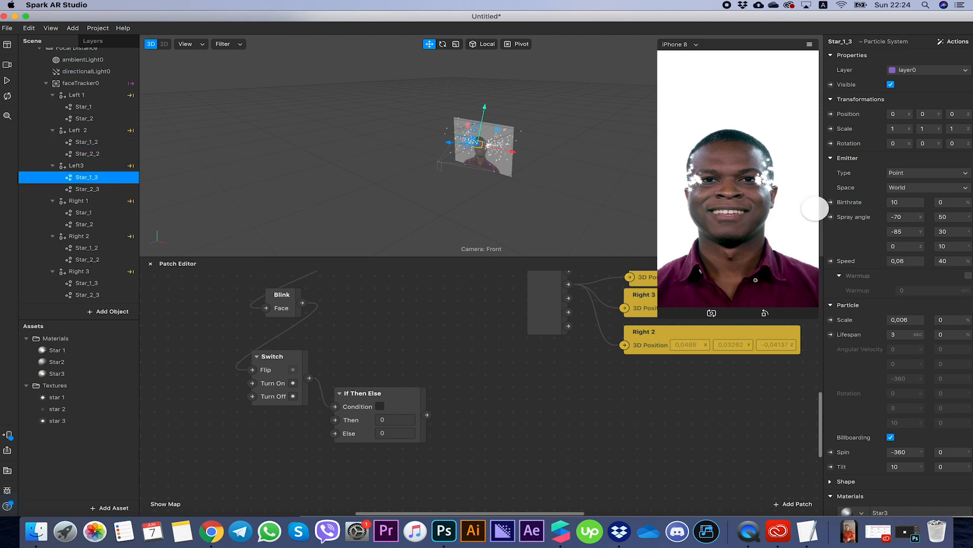
left_click(86, 213)
left_click(87, 247)
left_click(102, 282)
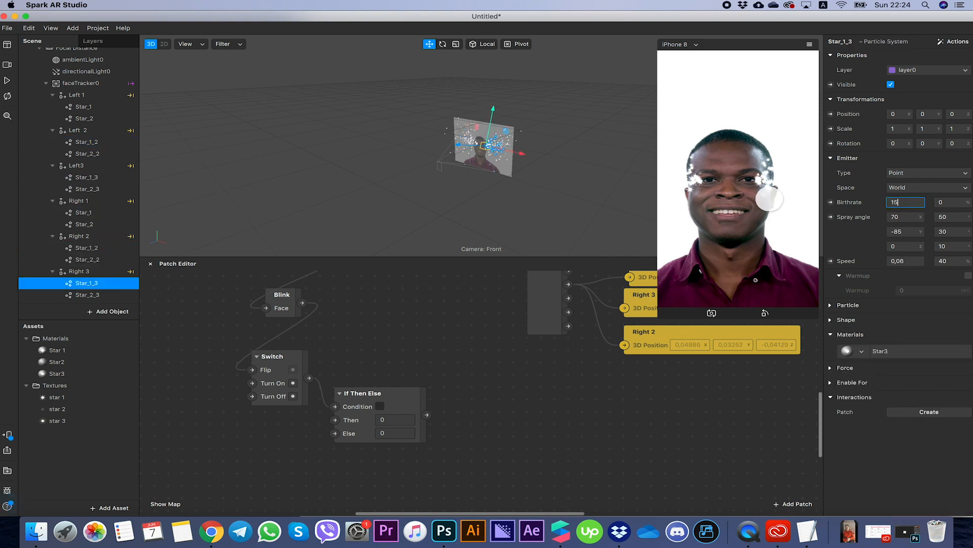
Step: Make sure the second star emitter in every Left and Right group has a birthrate of 10
scroll(78, 125, "up", 1)
left_click(78, 122)
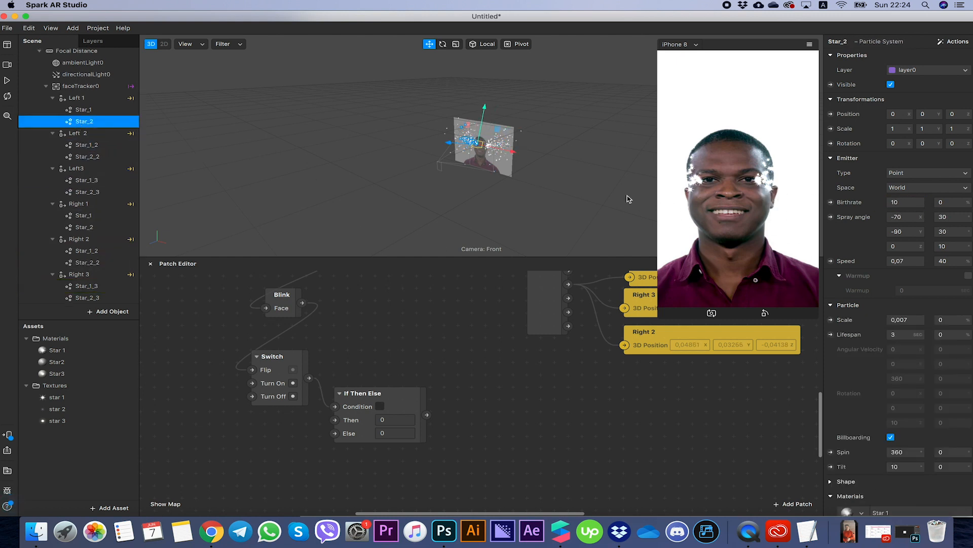
left_click(903, 204)
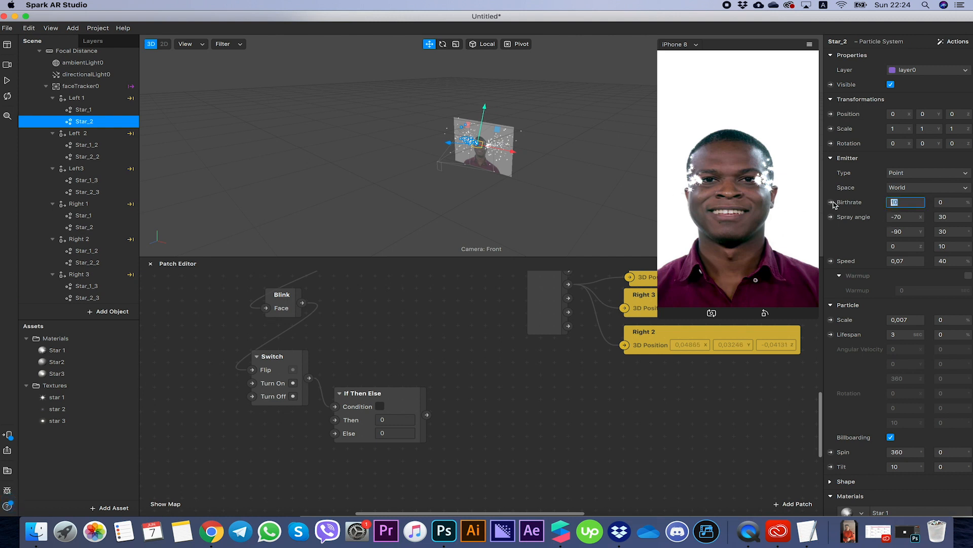
left_click(78, 157)
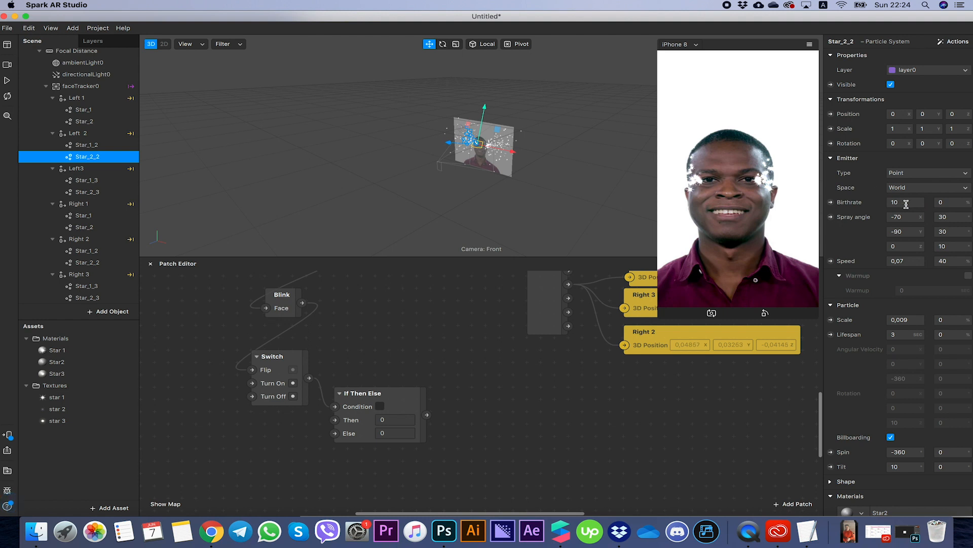
left_click(87, 192)
left_click(65, 227)
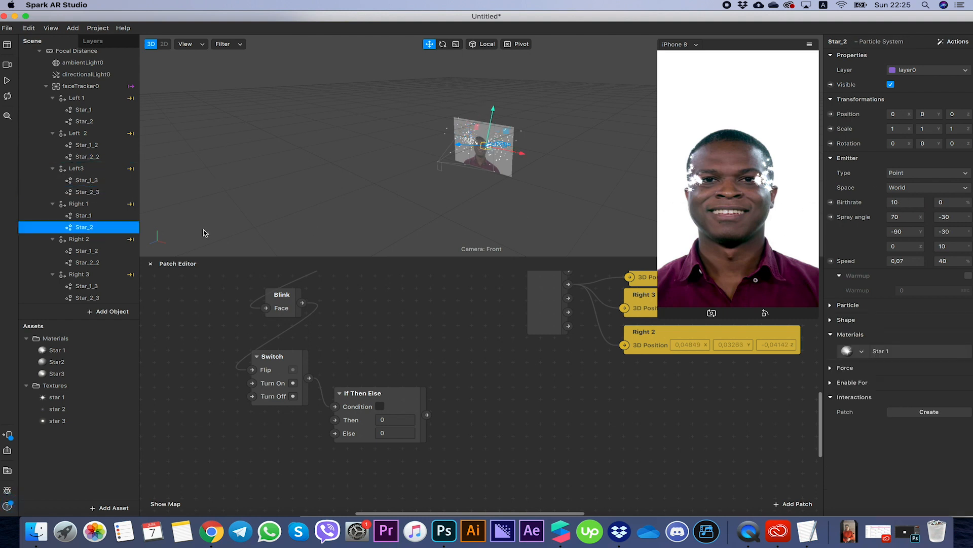
left_click(99, 263)
left_click(100, 297)
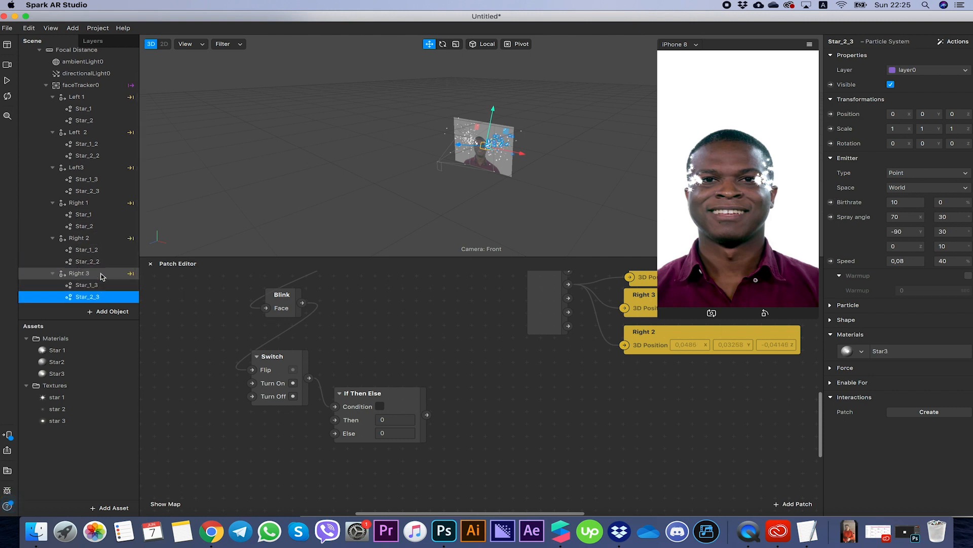
Step: Duplicate the If Then Else patch, keep it driven by the Switch, and place the copy above the original
scroll(99, 276, "down", 1)
left_click(377, 404)
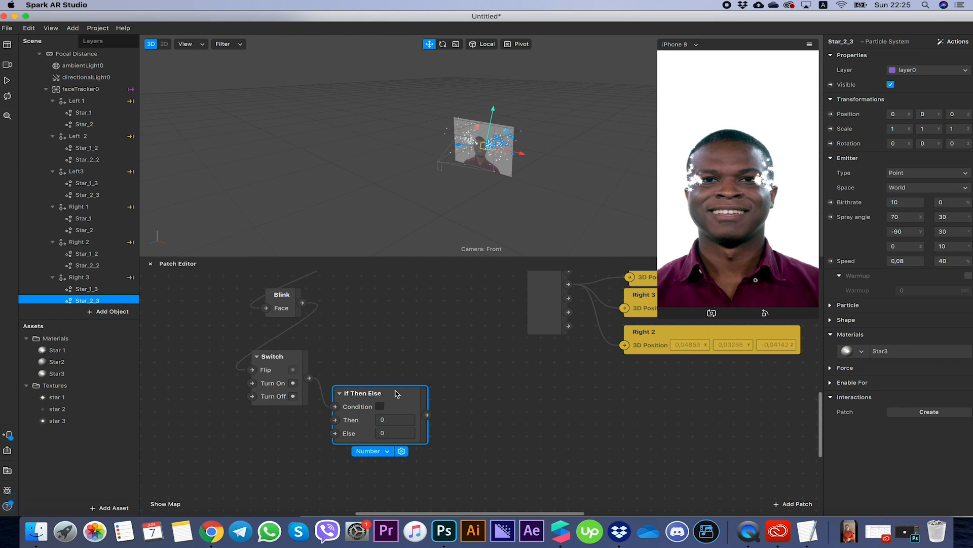
key("super+d")
left_click_drag(408, 414, 406, 329)
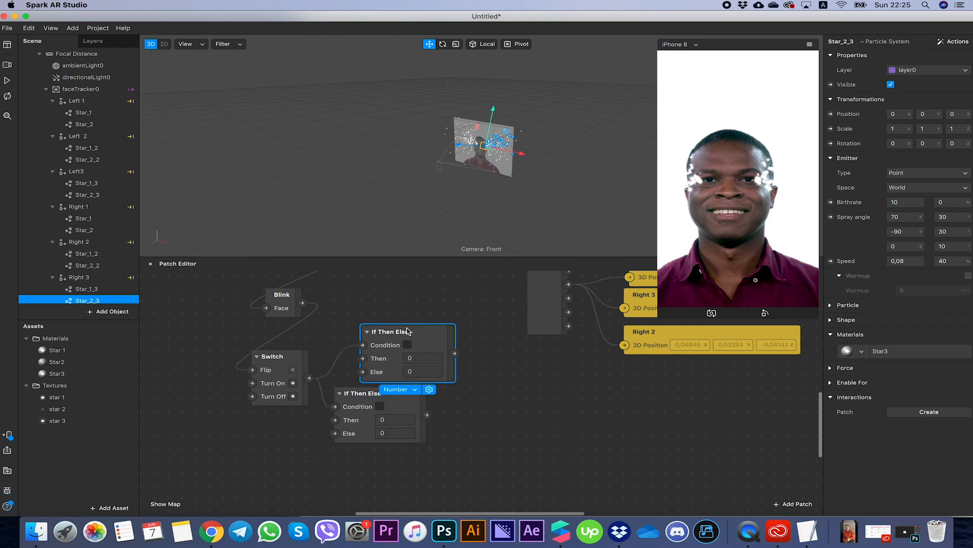
Step: Select the first star emitter in every Left and Right group and create patches for their birthrate
left_click(84, 113)
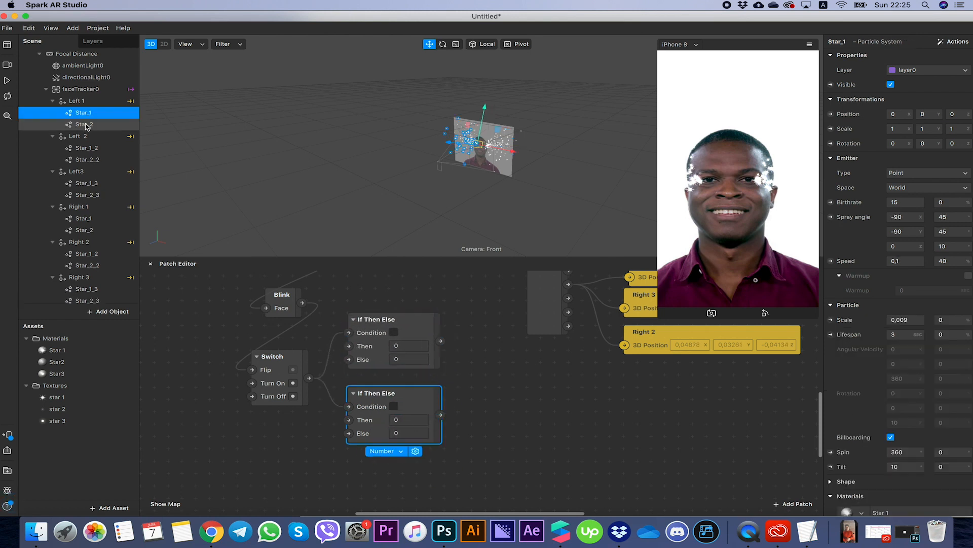
left_click(87, 148, "super")
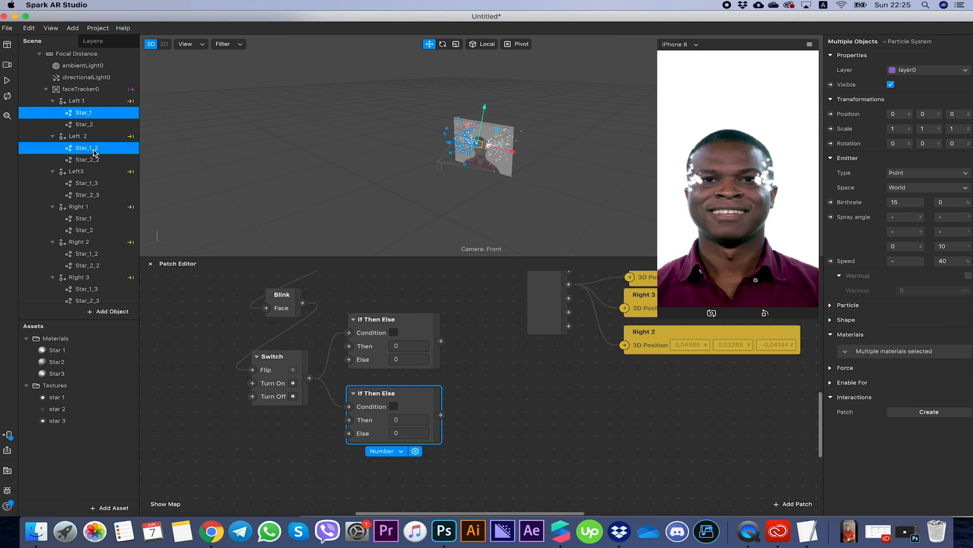
left_click(101, 184, "super")
left_click(97, 224, "super")
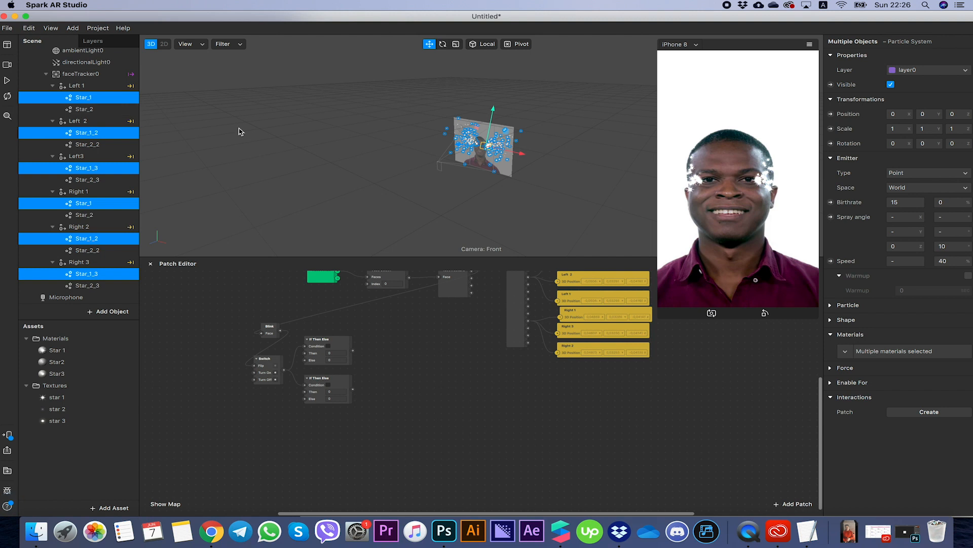
left_click(831, 202)
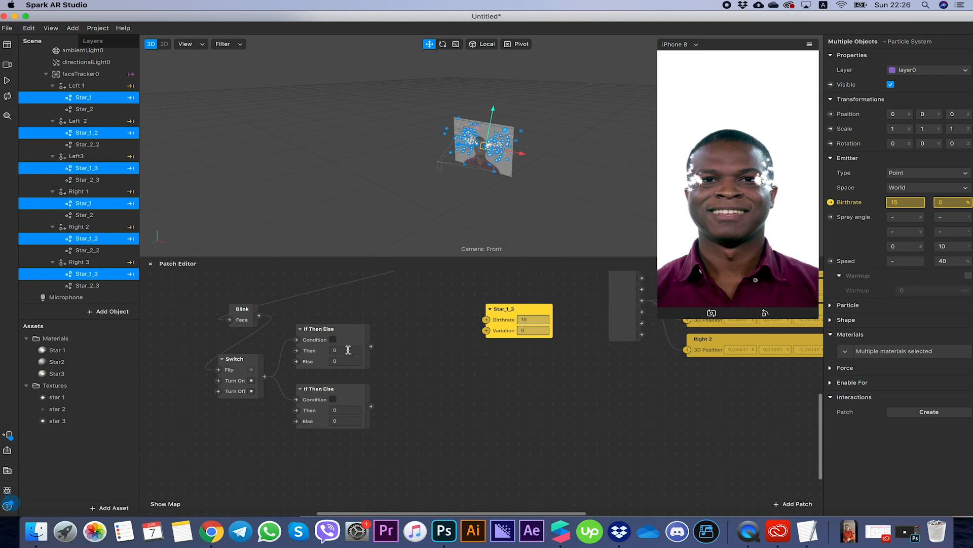
Step: Set the Then value to 15 in the upper If Then Else patch and 10 in the lower one
left_click(318, 357)
left_click(337, 351)
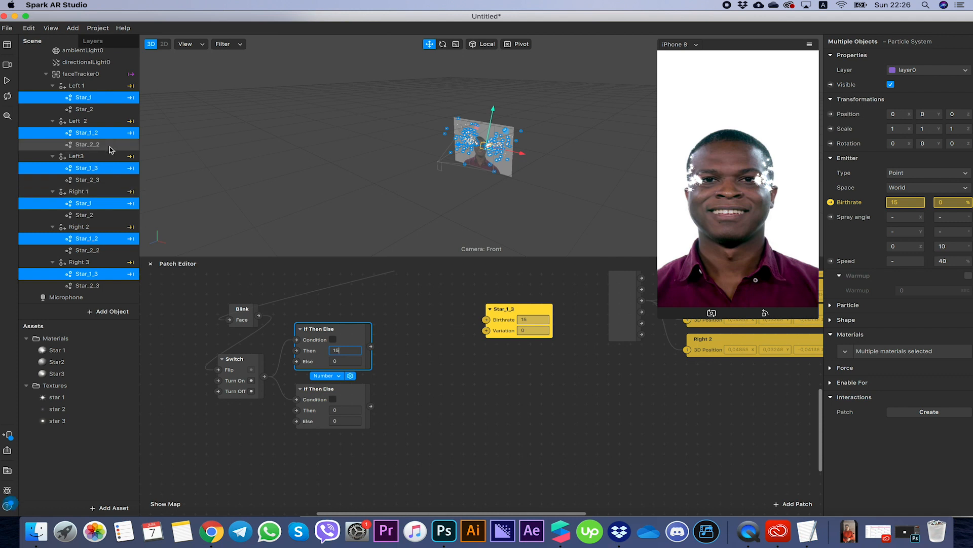
left_click(340, 420)
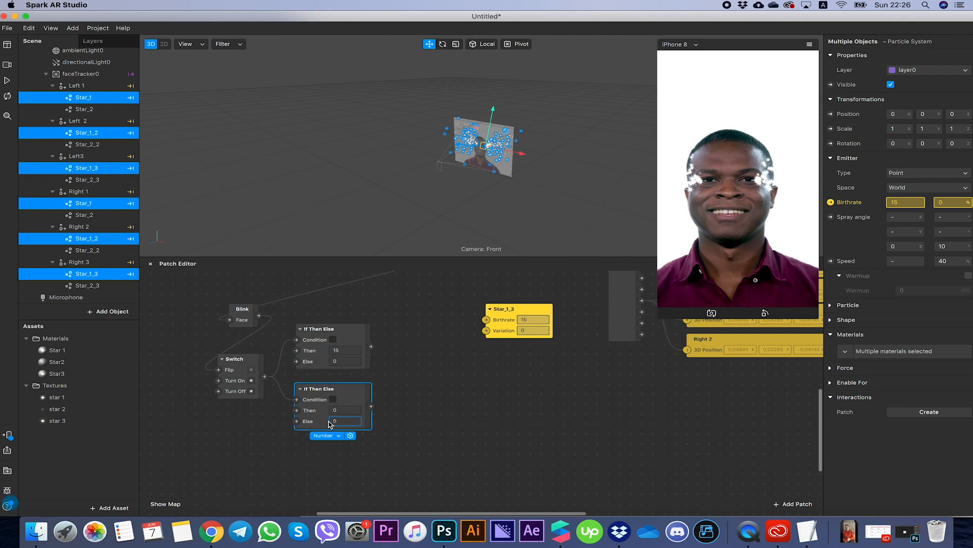
left_click(345, 410)
left_click(468, 367)
Step: Move the lower If Then Else patch down, stack more first-star patches in a column, and wire the upper If Then Else to their birthrates
scroll(475, 361, "down", 3)
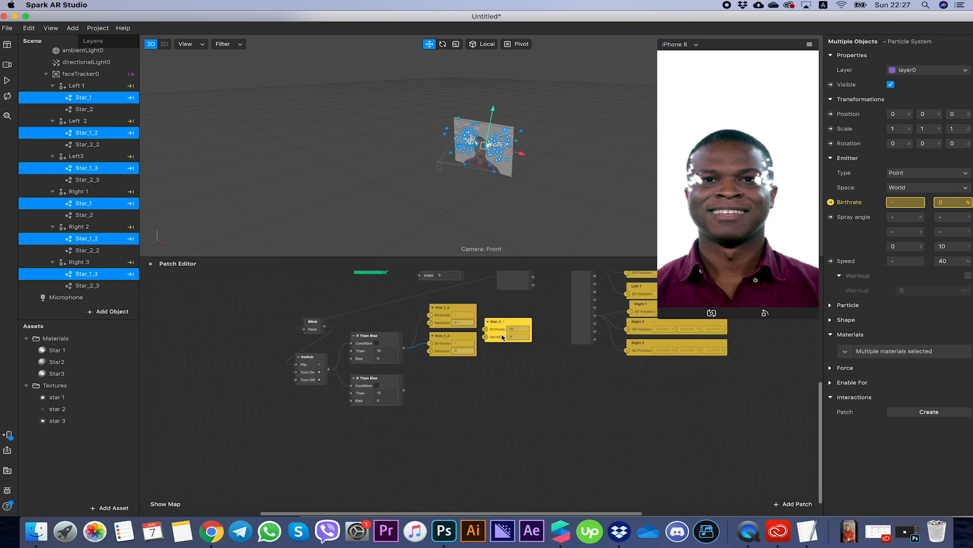
left_click_drag(377, 378, 361, 455)
left_click_drag(507, 322, 452, 363)
left_click_drag(507, 321, 452, 391)
left_click_drag(404, 347, 430, 399)
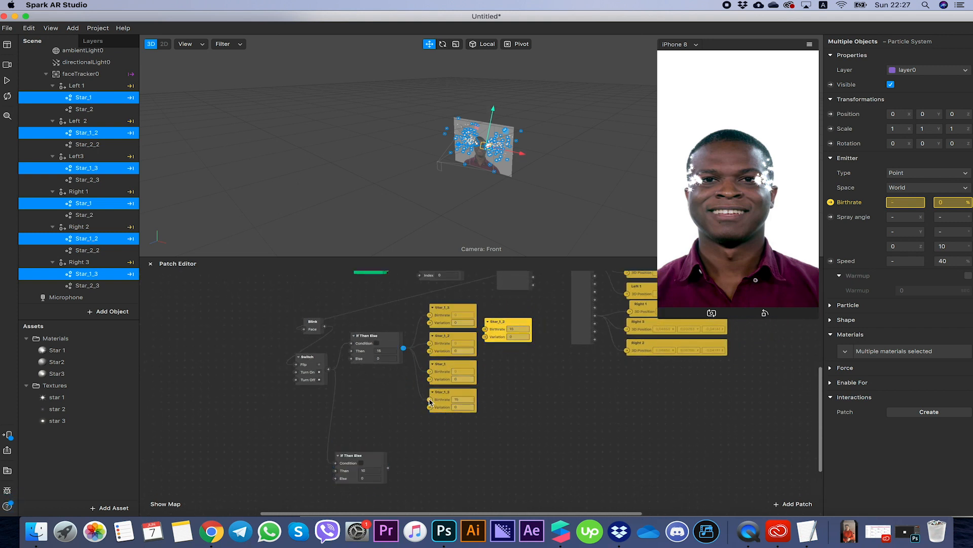
Step: Add the last two first-star patches to the column, wired to the upper If Then Else, and shift the lower If Then Else below them
scroll(435, 403, "down", 1)
left_click_drag(516, 306, 462, 403)
left_click_drag(413, 332, 439, 415)
left_click_drag(518, 306, 462, 431)
left_click_drag(413, 332, 439, 439)
left_click_drag(371, 439, 371, 488)
scroll(383, 368, "down", 1)
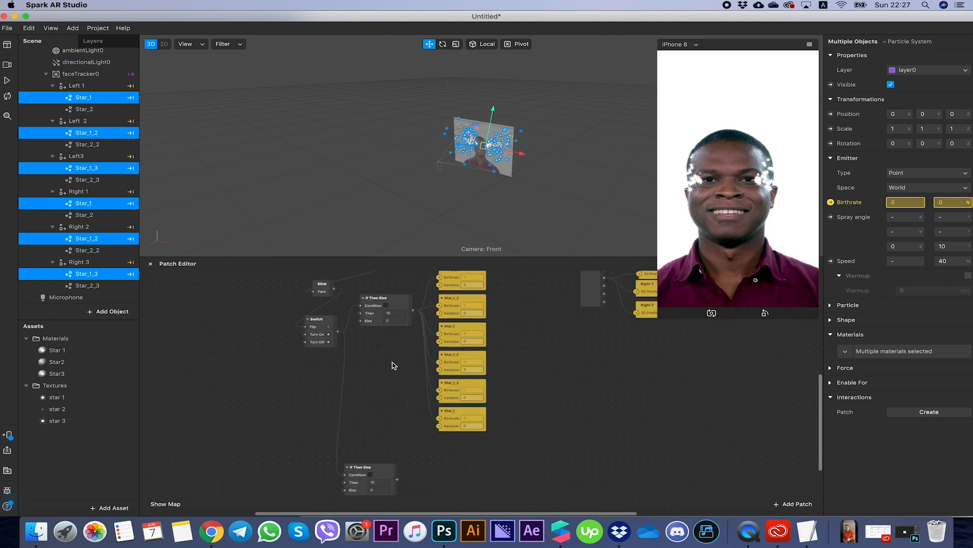
Step: Select the second star emitter in every Left and Right group and create patches for their birthrate
left_click(84, 110)
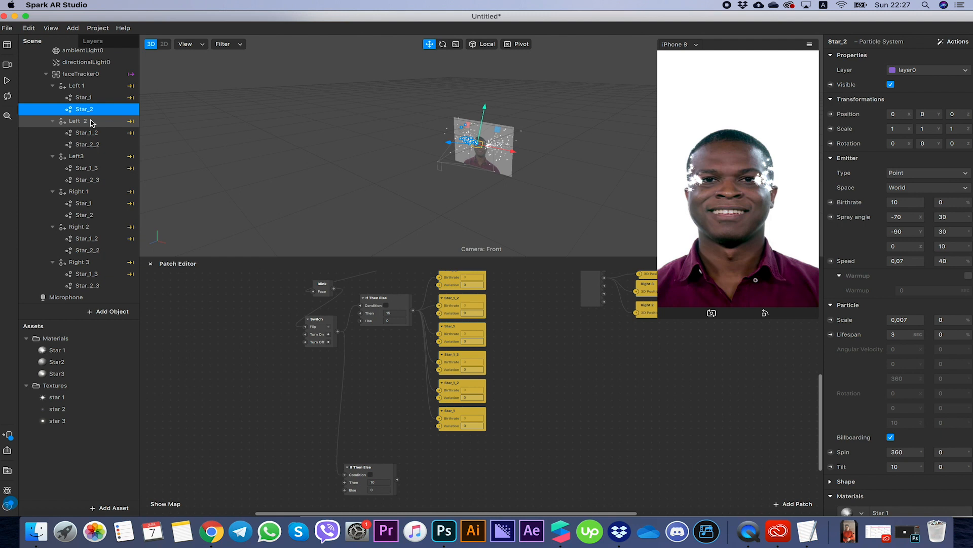
left_click(84, 144, "super")
left_click(86, 179, "super")
left_click(84, 215, "super")
left_click(86, 250, "super")
left_click(86, 285, "super")
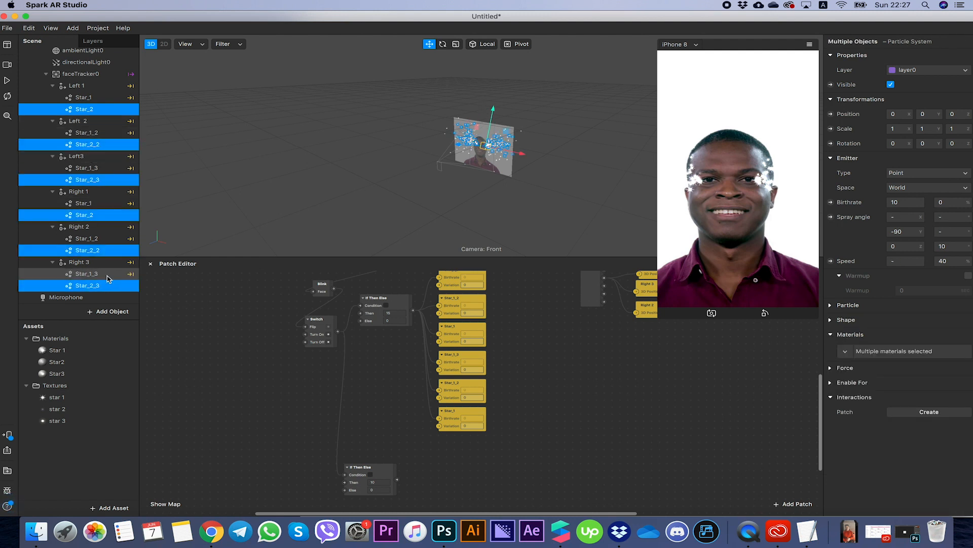
left_click(831, 202)
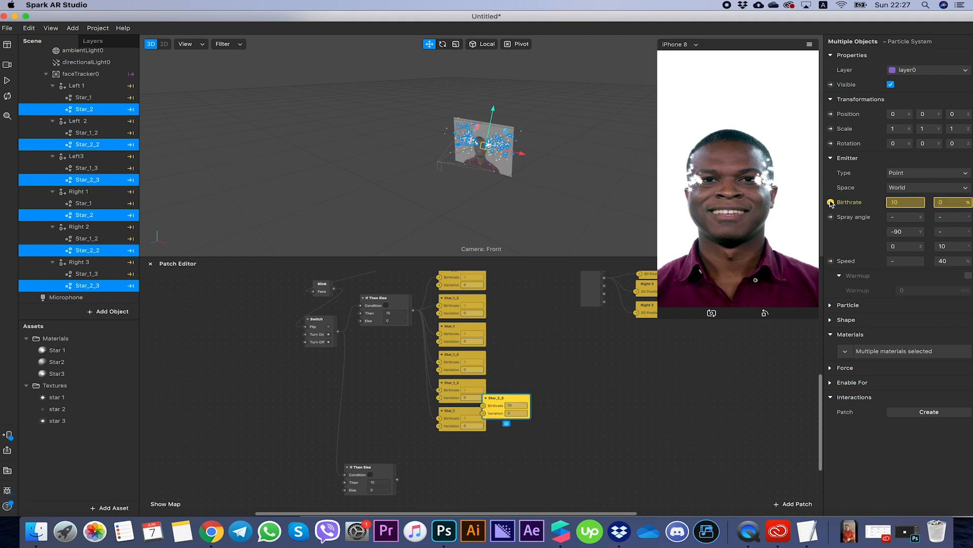
Step: Stack the six second-star patches in a column and connect the lower If Then Else output to each birthrate
scroll(562, 388, "down", 5)
left_click_drag(518, 291, 449, 343)
left_click(500, 352)
left_click_drag(397, 367, 449, 370)
left_click_drag(397, 367, 448, 397)
left_click_drag(397, 366, 435, 405)
left_click_drag(476, 374, 469, 438)
left_click_drag(397, 366, 431, 432)
left_click_drag(476, 374, 469, 465)
left_click_drag(397, 367, 432, 461)
left_click_drag(481, 374, 474, 494)
left_click_drag(397, 366, 423, 482)
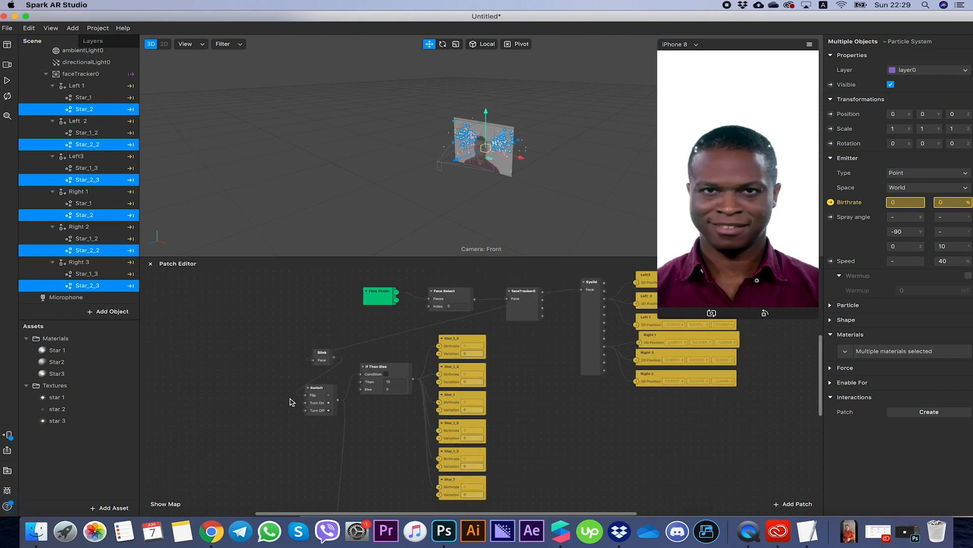
Step: Reroute the Blink output from the Switch's Flip input to its Turn On input
scroll(291, 402, "up", 5)
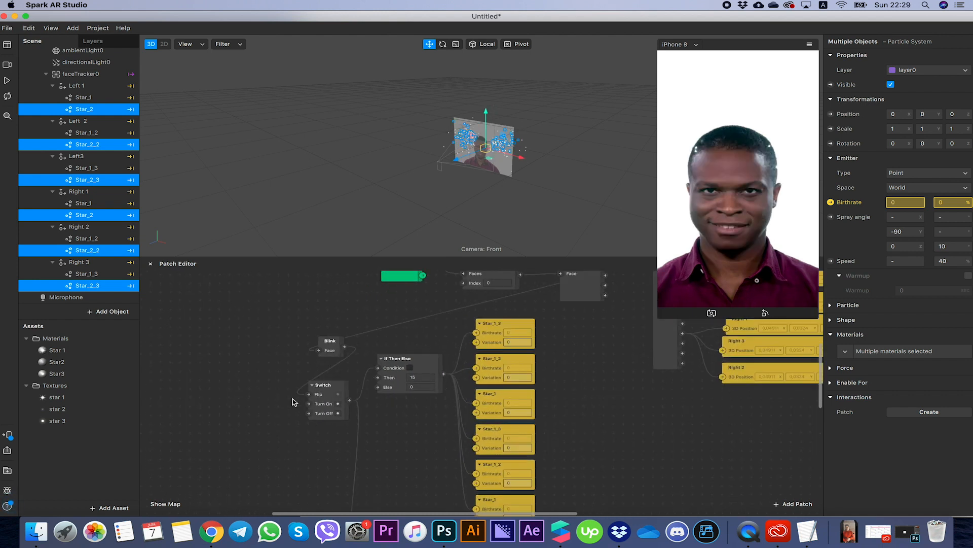
left_click(349, 345)
left_click_drag(349, 341, 361, 354)
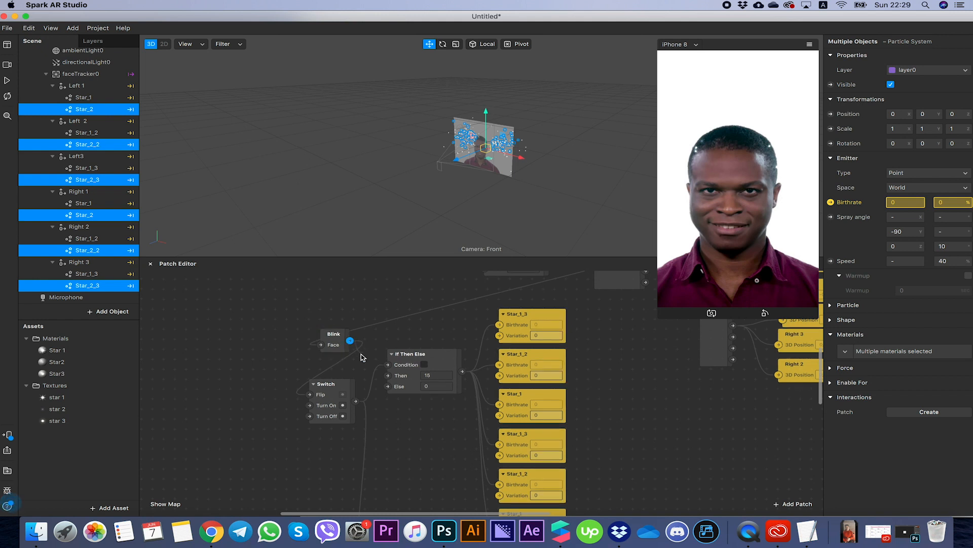
left_click_drag(297, 403, 310, 408)
left_click_drag(311, 399, 309, 394)
Step: Add a Delay patch beside the Switch and route the Blink output through it to the Switch's Turn Off input
double_click(257, 393)
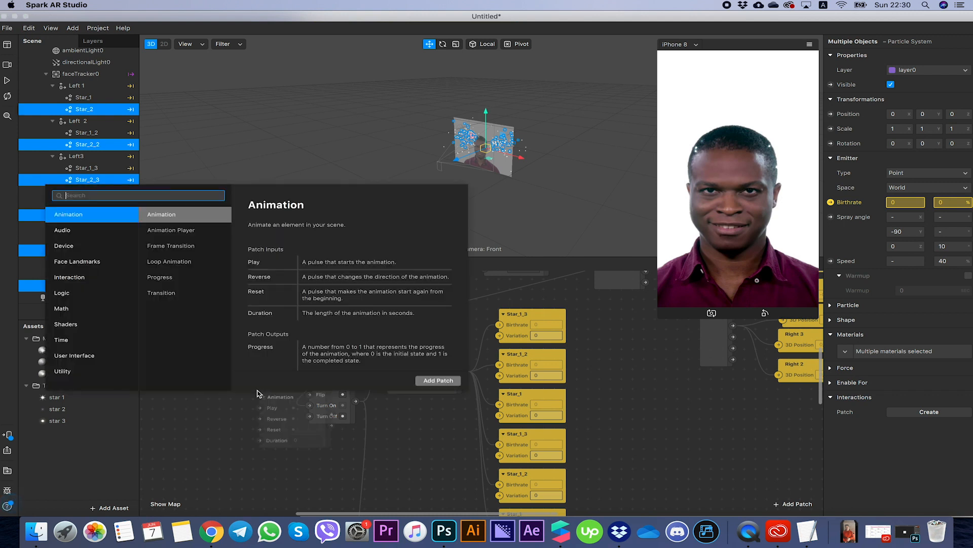
type("delay")
key("Return")
left_click_drag(275, 396, 224, 374)
left_click_drag(336, 336, 209, 386)
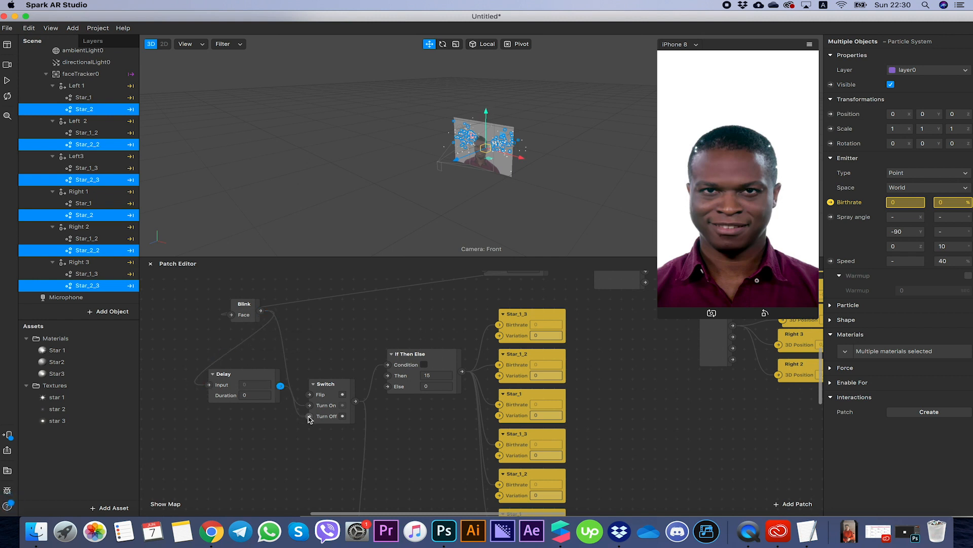
Step: Set the Delay duration to 0.7 and play the preview video to test the blink effect
left_click(256, 396)
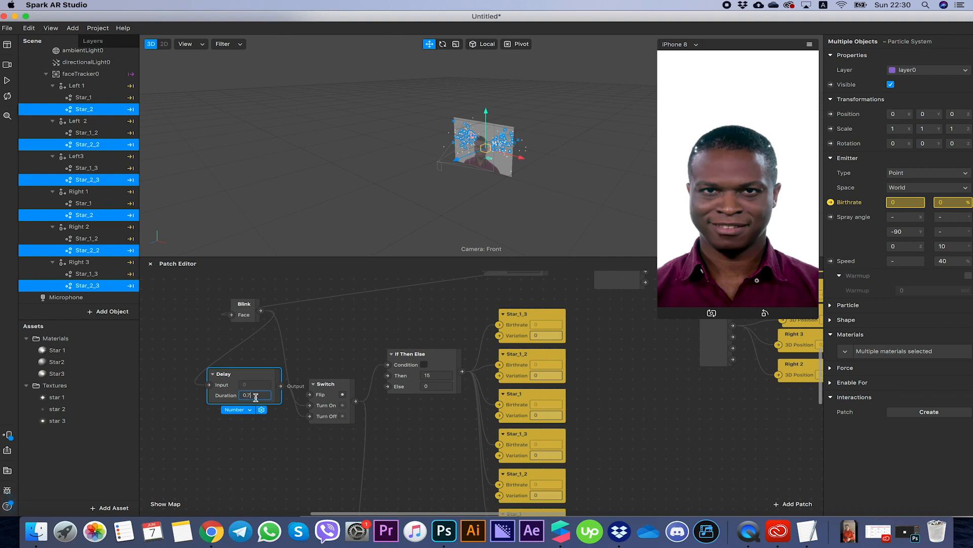
left_click(7, 81)
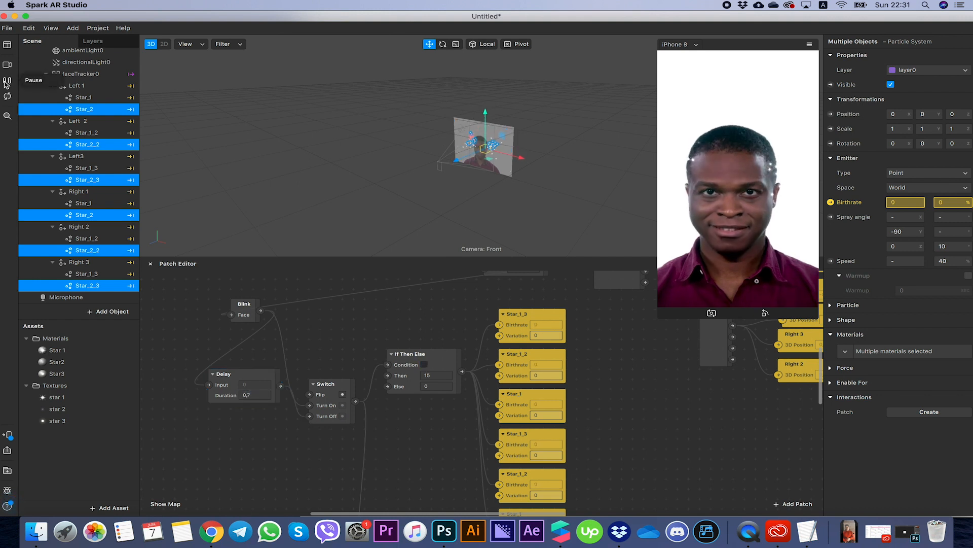